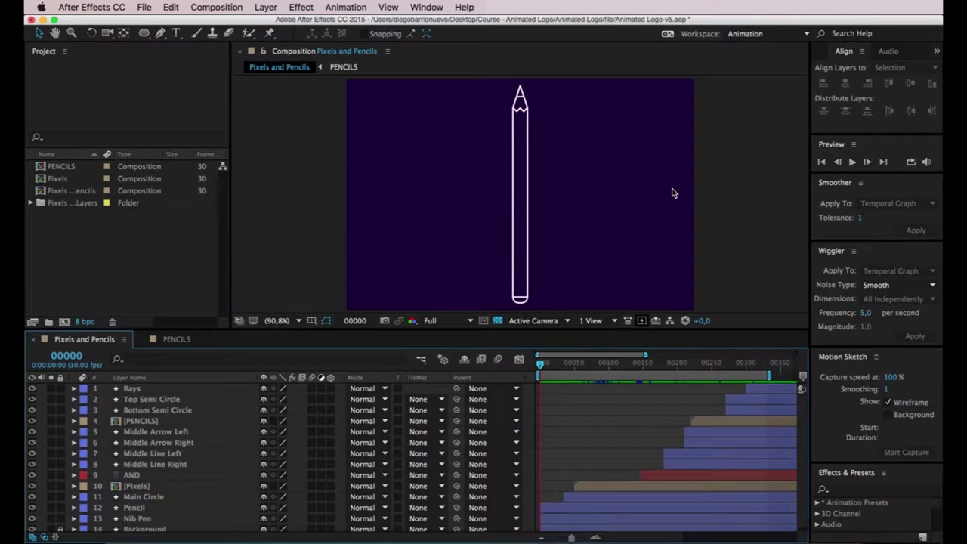
- Scrub the animation to watch the pencils appear and the centre circle grow
drag(553, 364, 572, 364)
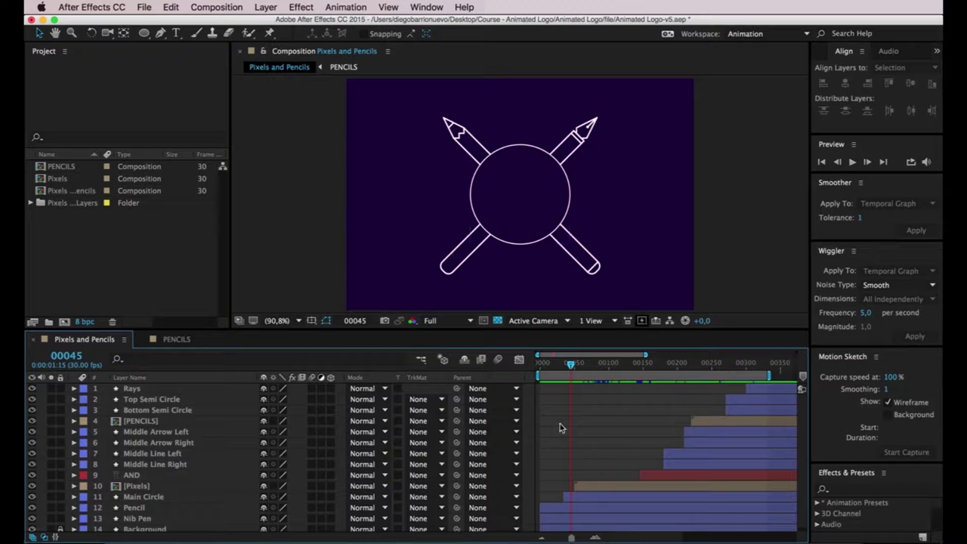
drag(571, 364, 569, 368)
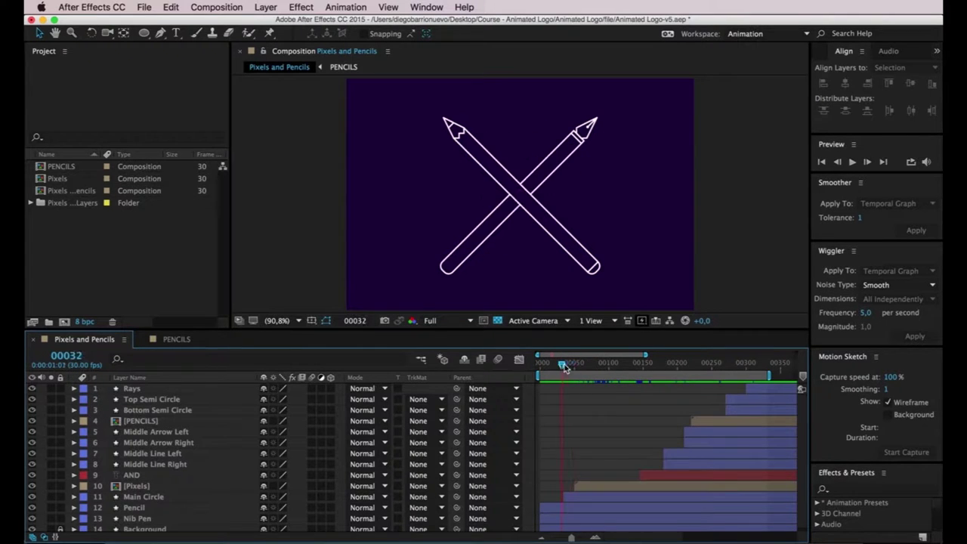
key(Page_Up)
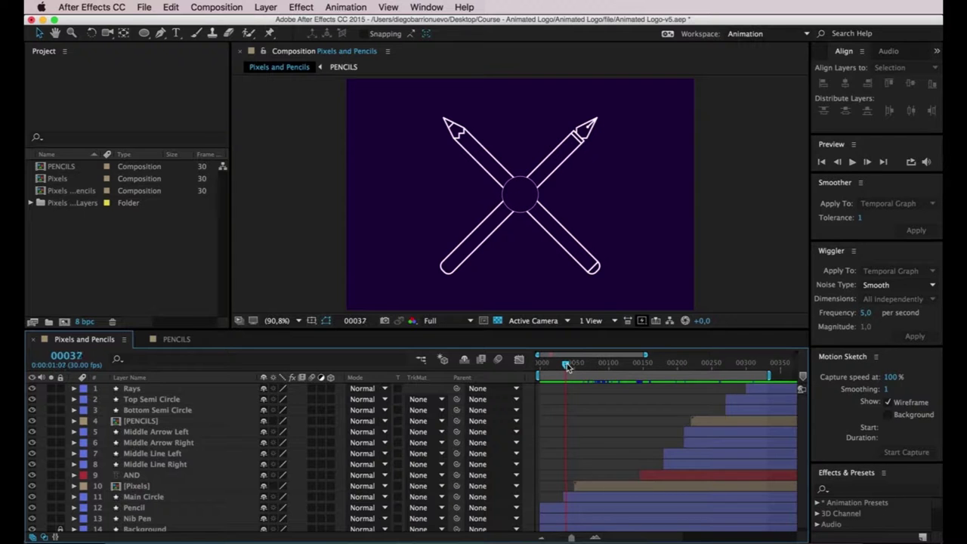
scroll(534, 200, up, 2)
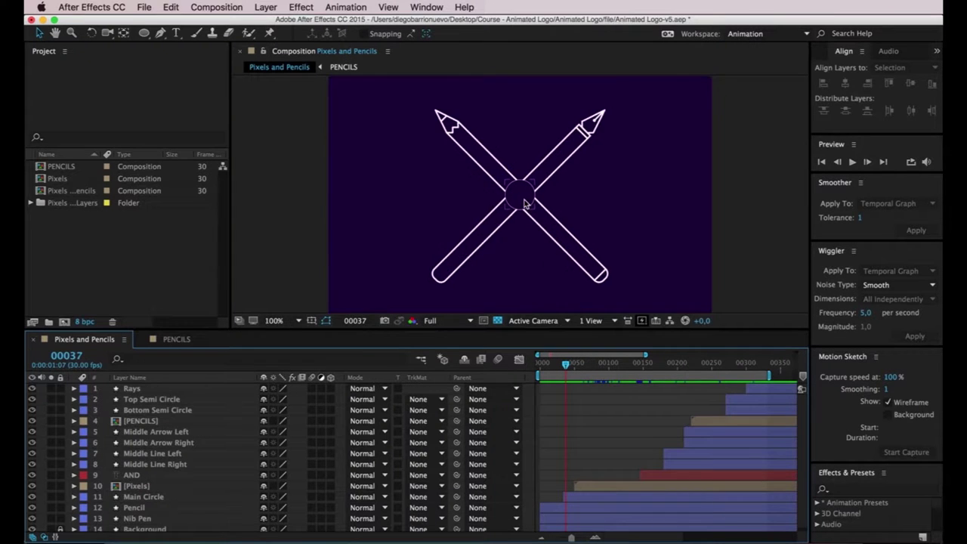
scroll(532, 198, up, 3)
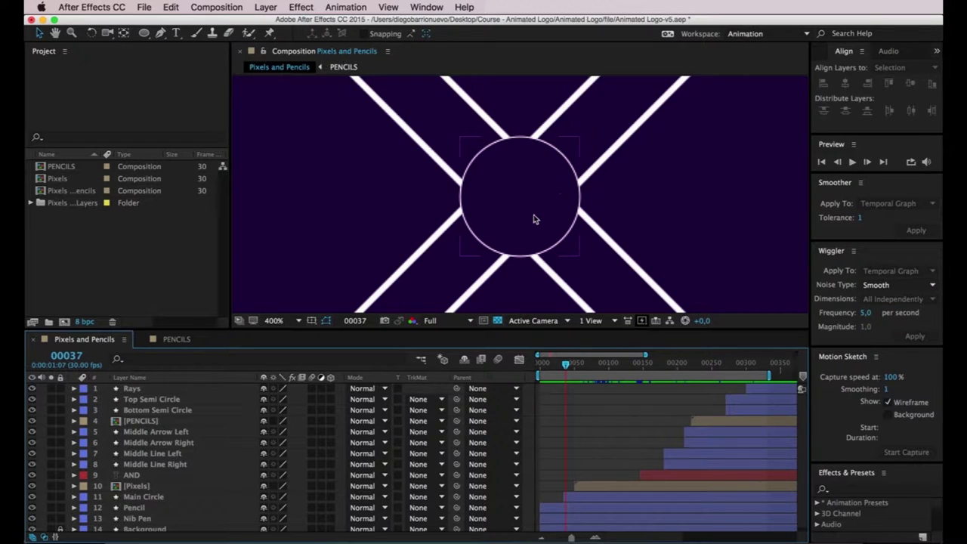
key(slash)
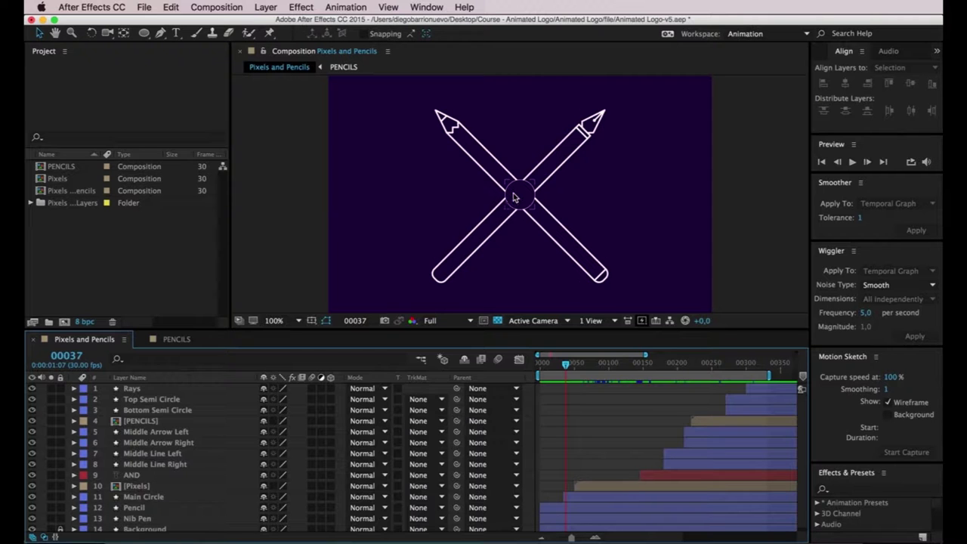
scroll(514, 196, up, 2)
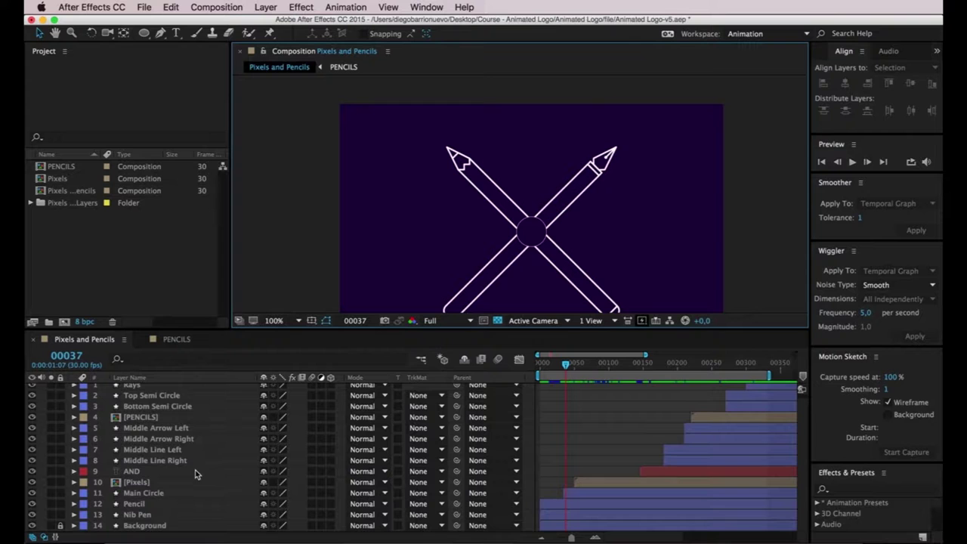
- Select the Main Circle layer and reveal its scale keyframes
click(155, 495)
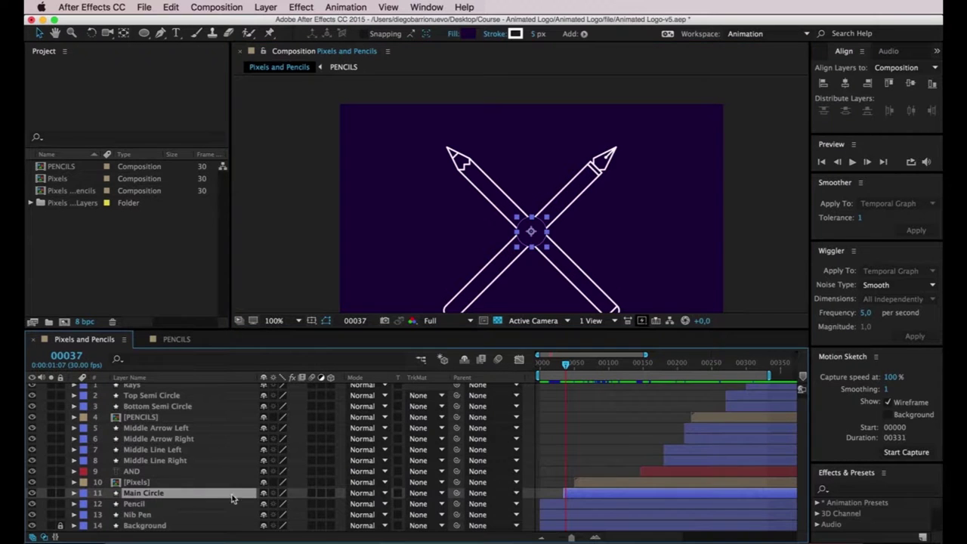
click(74, 493)
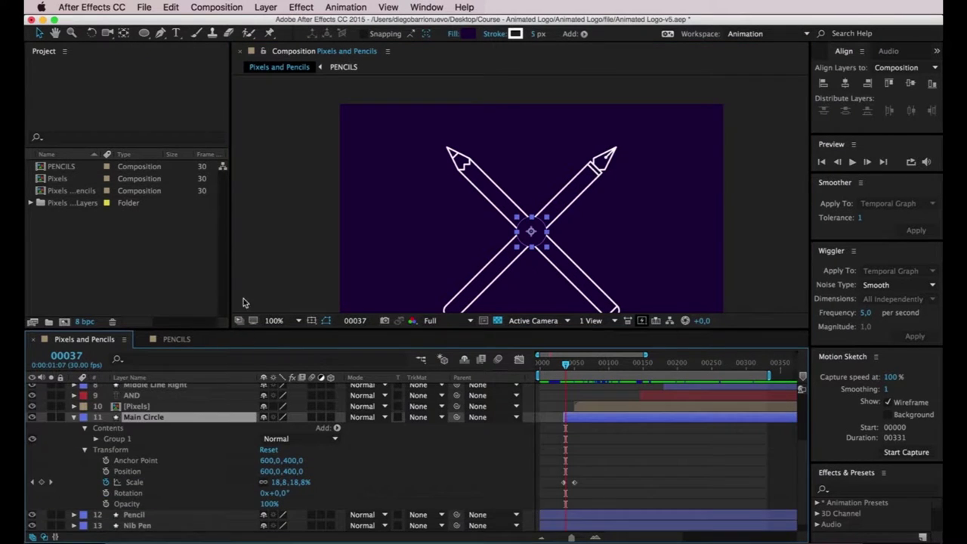
click(267, 249)
scroll(272, 209, down, 2)
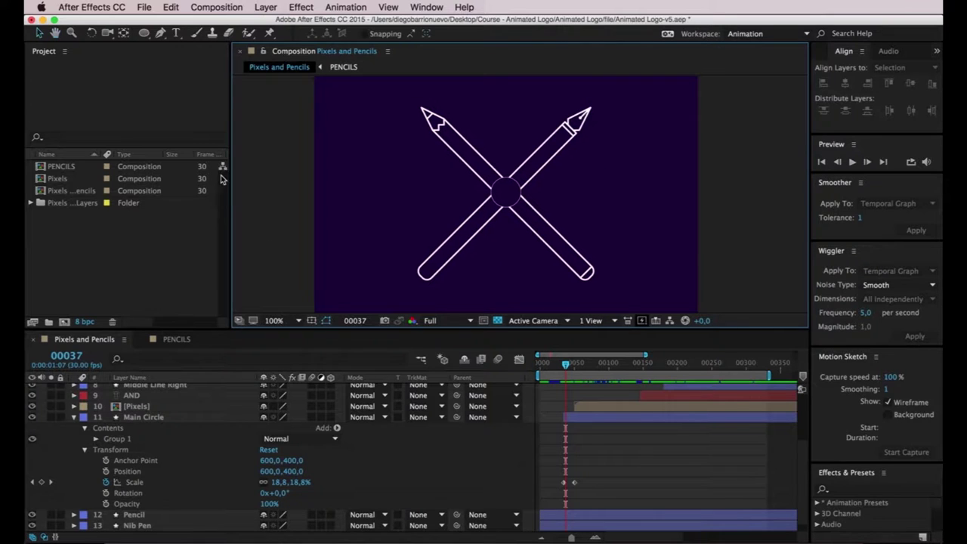
- Choose the Ellipse Tool with a white FFFFFF stroke, 5 px wide
click(143, 34)
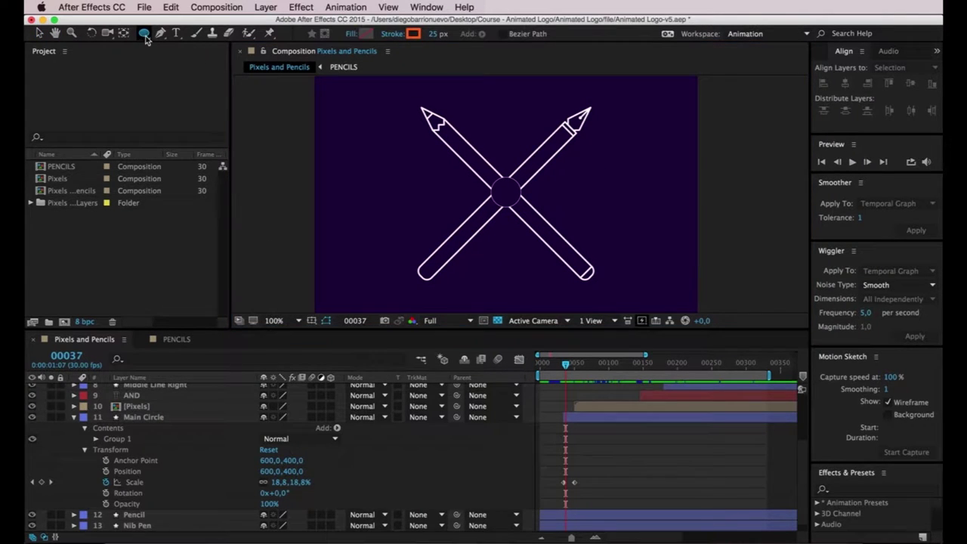
click(417, 36)
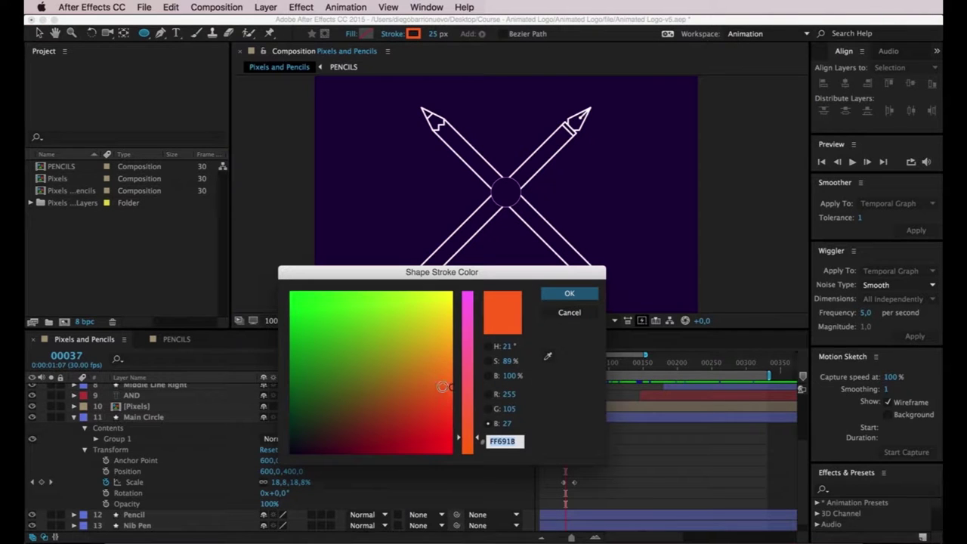
key(Return)
drag(436, 34, 426, 43)
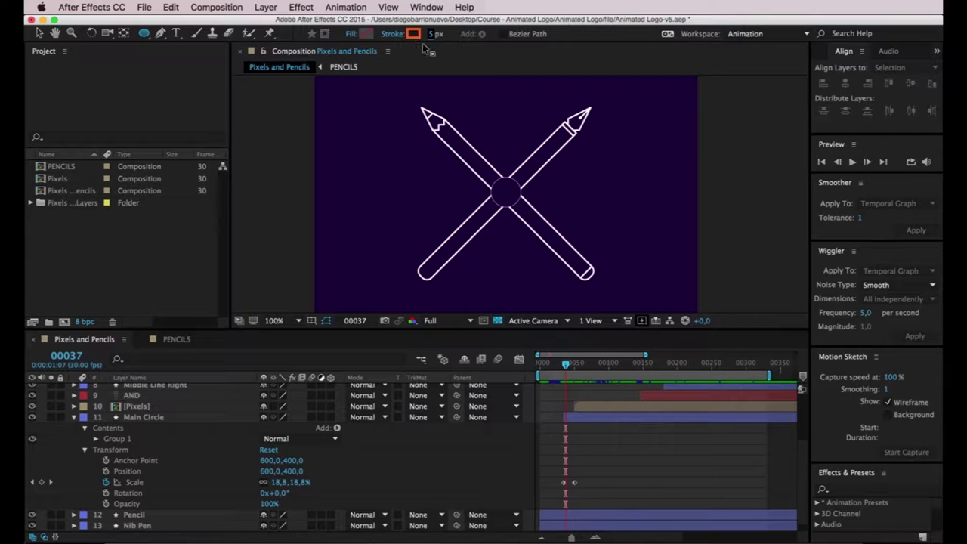
click(409, 39)
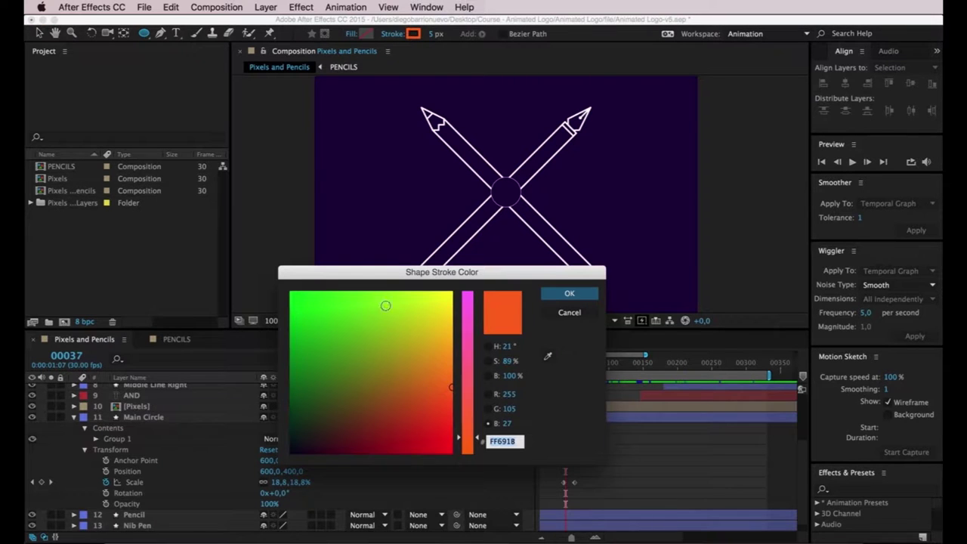
text(FFFFFF)
key(Return)
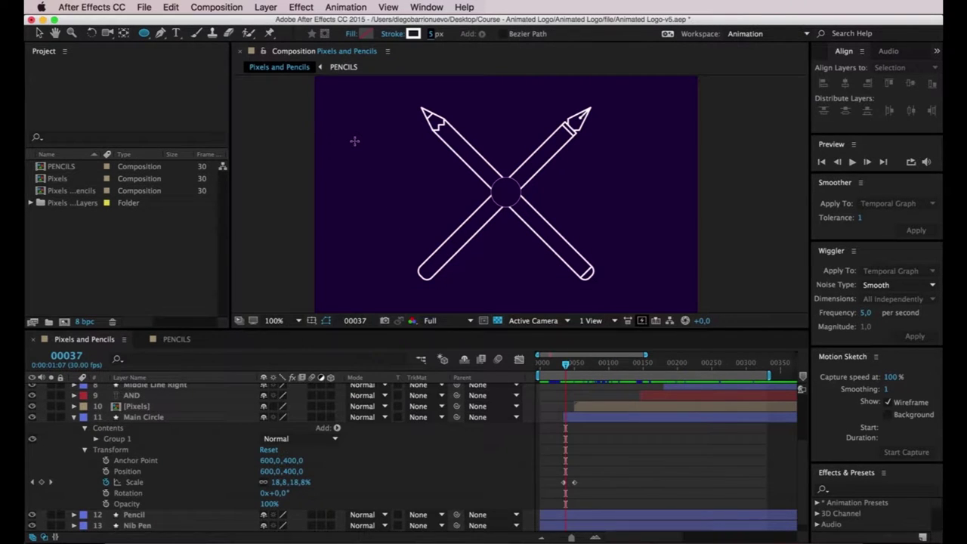
- Draw a circle left of the pencils and move its shape layer just above Main Circle
drag(348, 131, 483, 266)
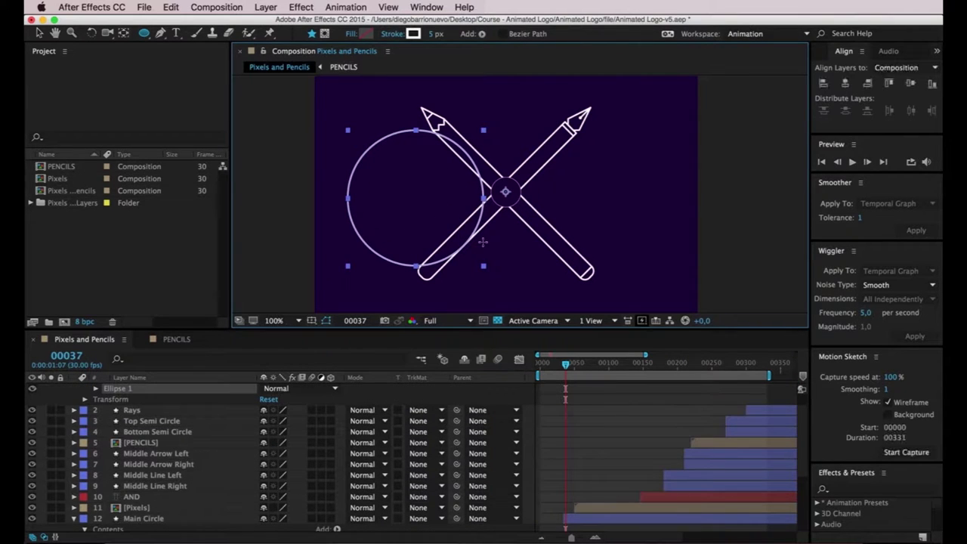
key(v)
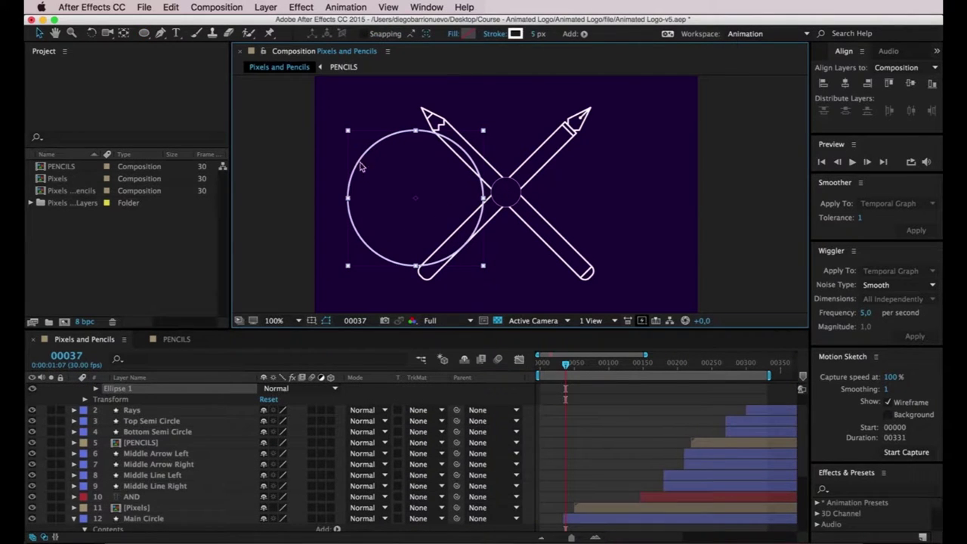
click(354, 207)
drag(142, 388, 165, 480)
- Find the frames where Main Circle grows, then expand the Ellipse 1 group
scroll(616, 429, down, 2)
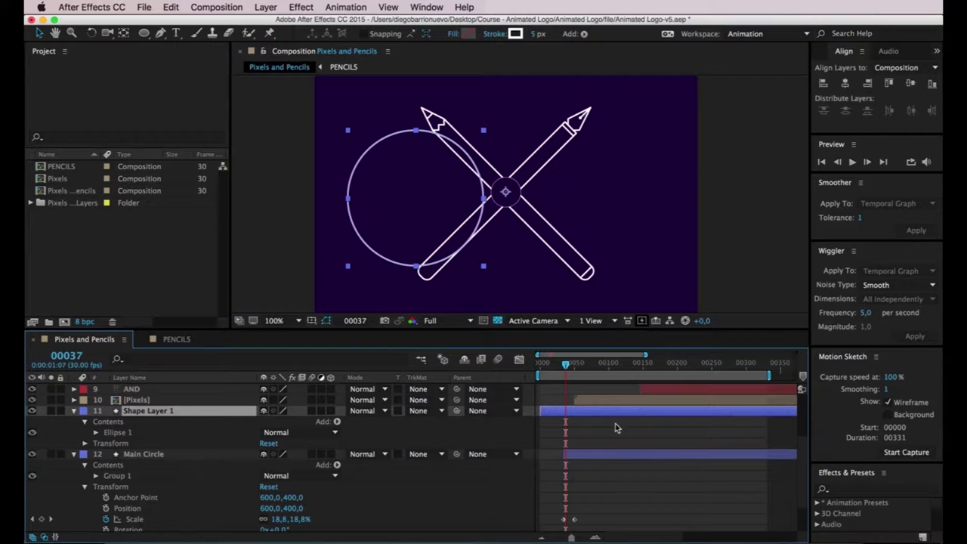
scroll(589, 398, down, 2)
drag(568, 363, 565, 366)
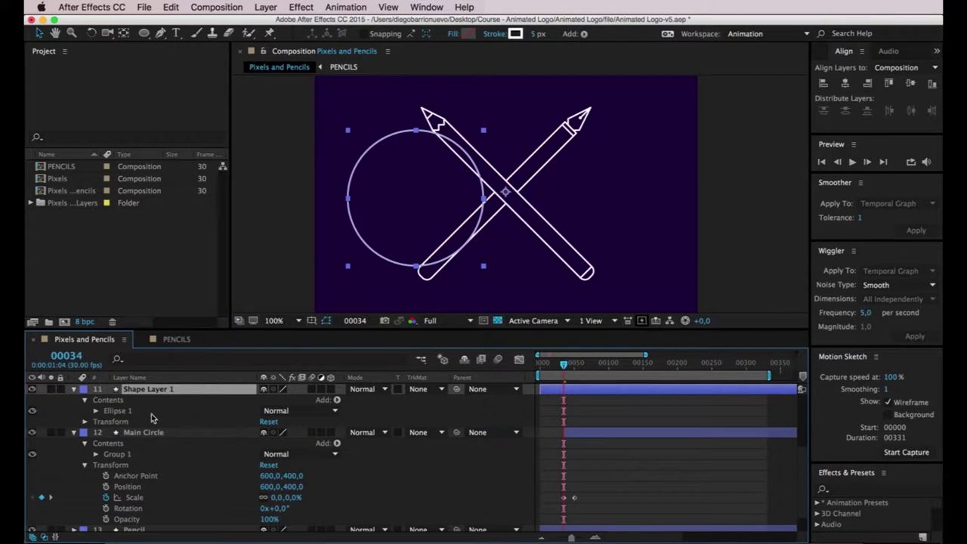
click(565, 367)
drag(565, 368, 569, 368)
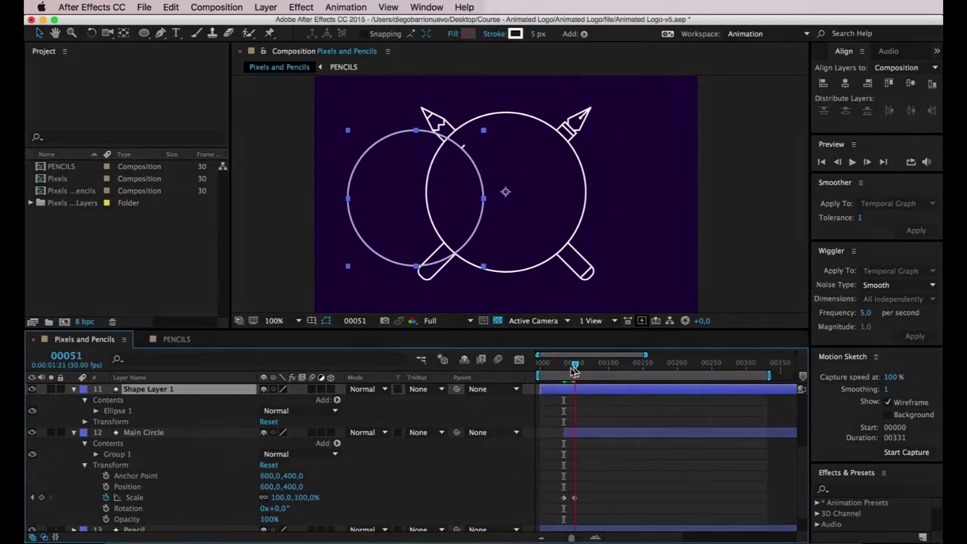
click(119, 411)
click(95, 411)
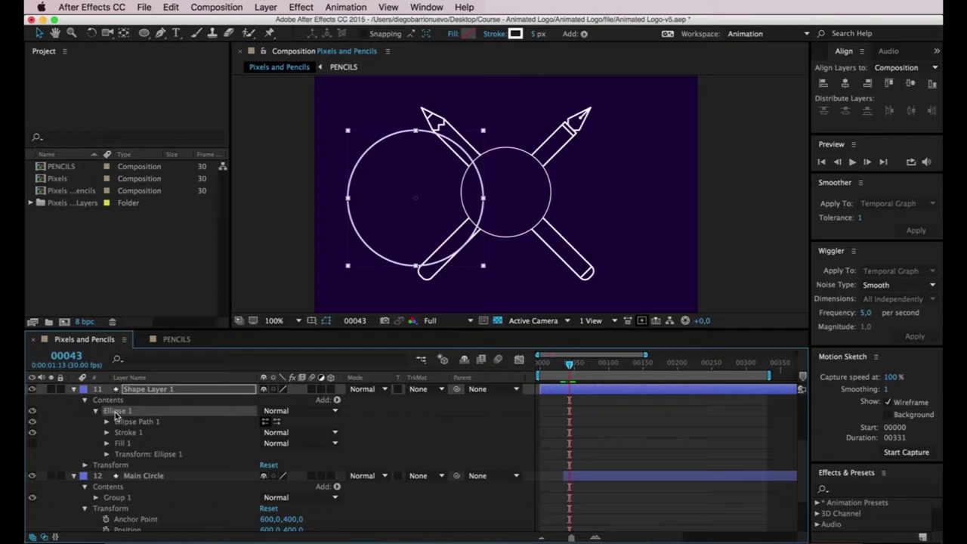
- Keyframe the Ellipse Path Size at frame 35 and at frame 50
click(180, 424)
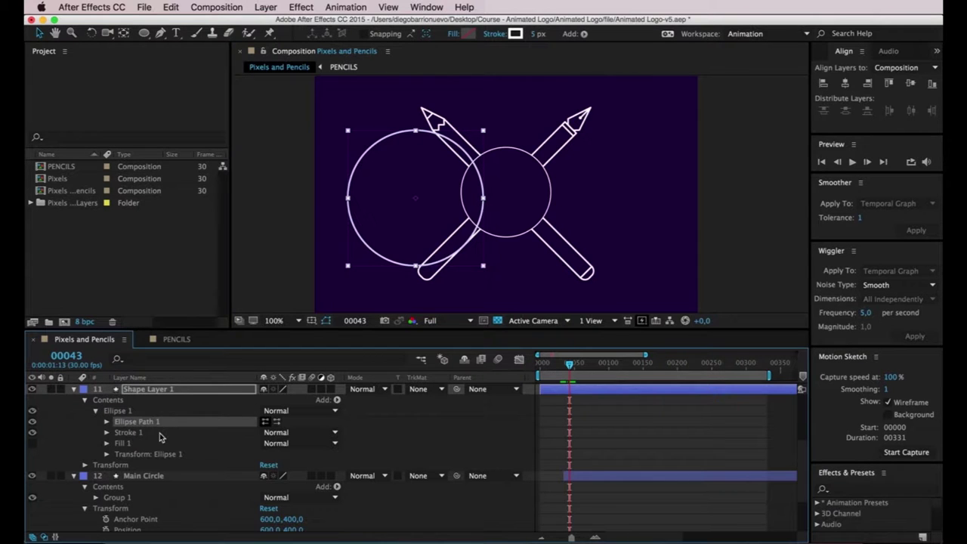
click(107, 422)
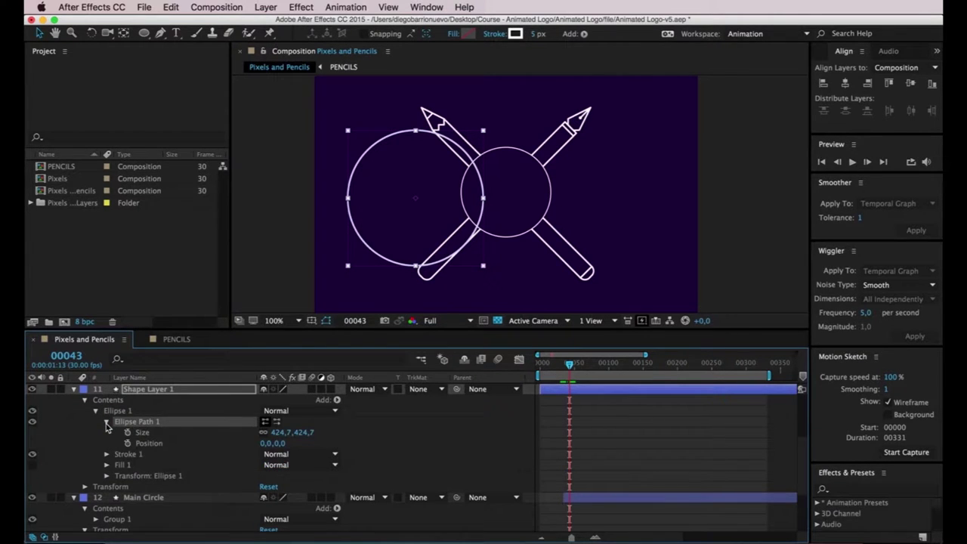
click(107, 421)
click(107, 422)
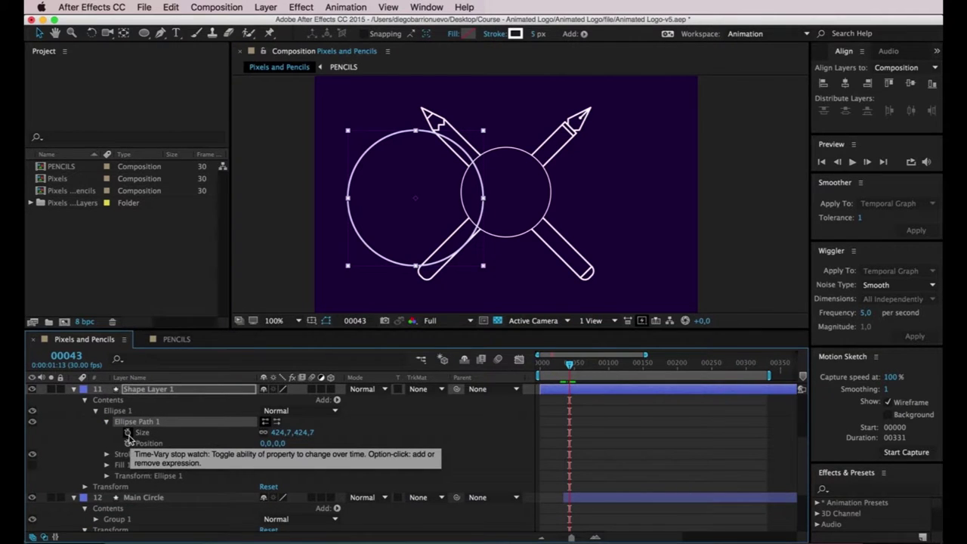
drag(570, 365, 564, 366)
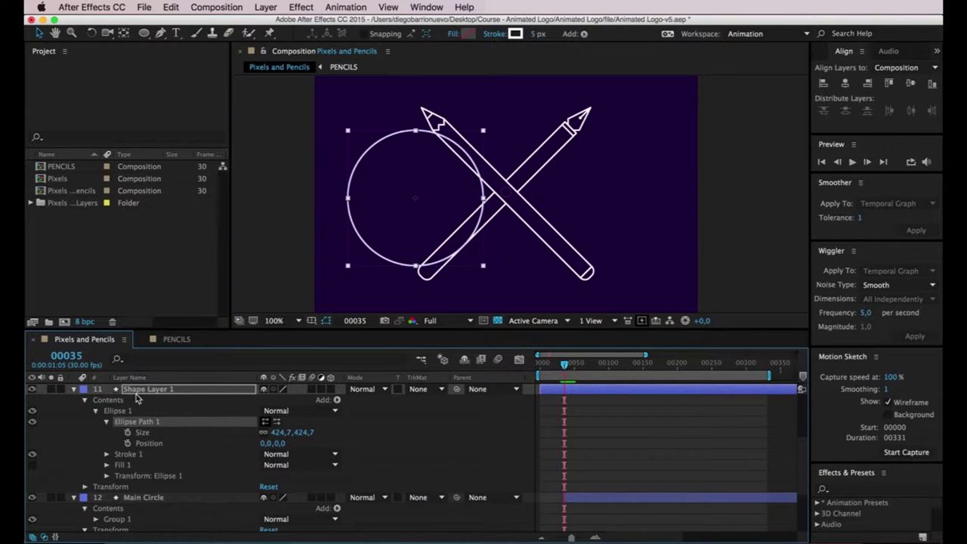
click(128, 432)
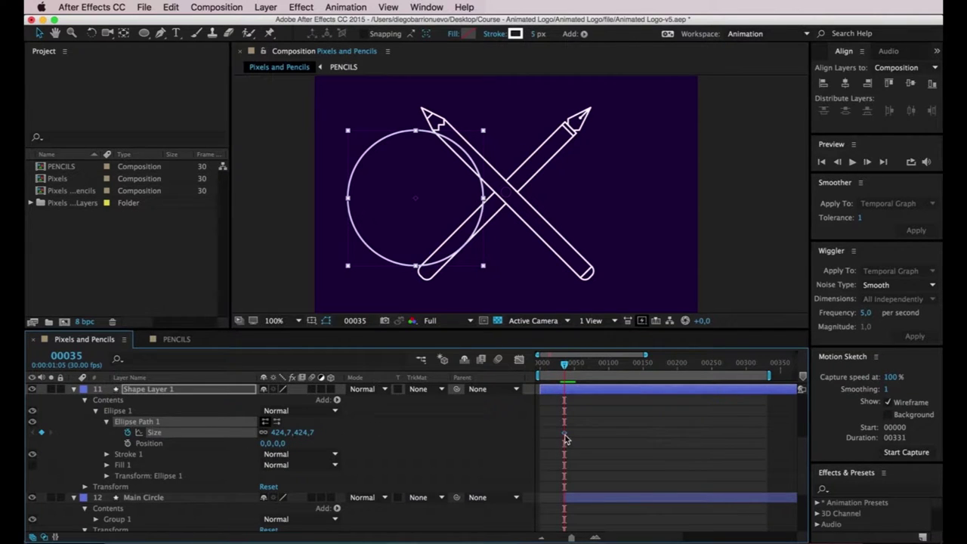
click(576, 365)
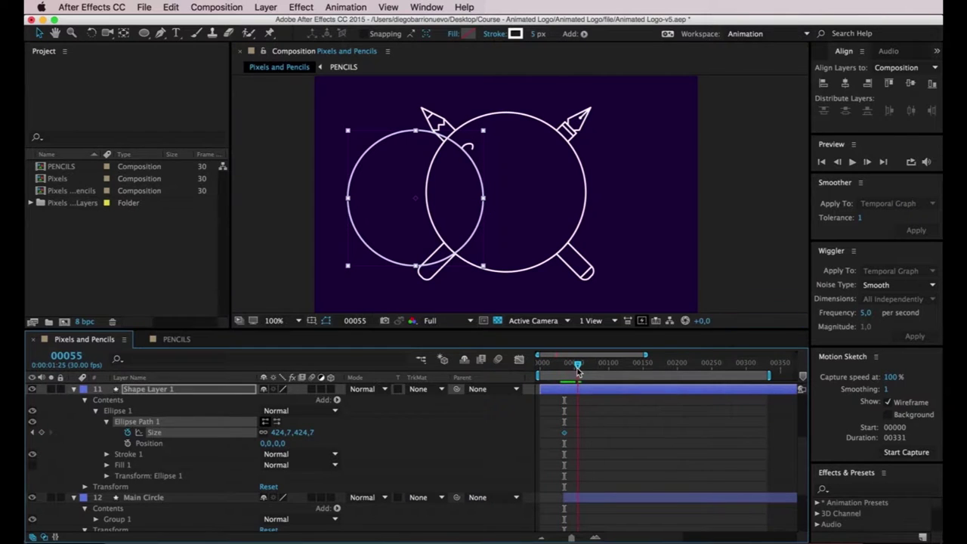
click(574, 365)
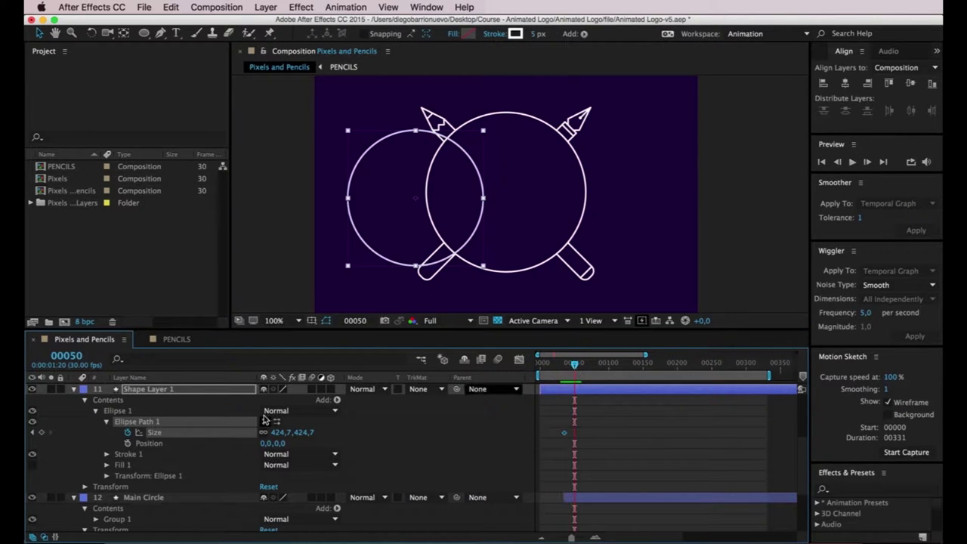
click(42, 433)
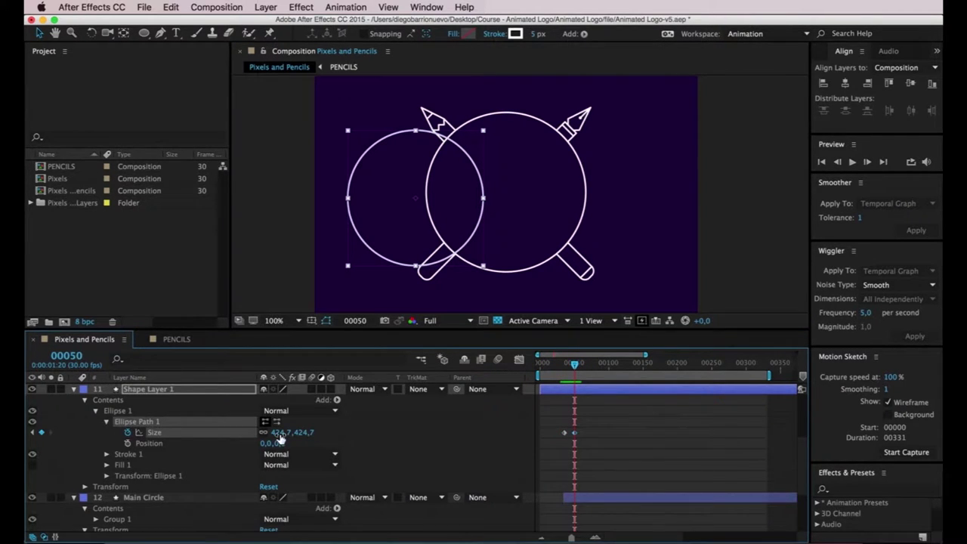
- Set the ellipse Size at frame 35 to 0,0
click(32, 432)
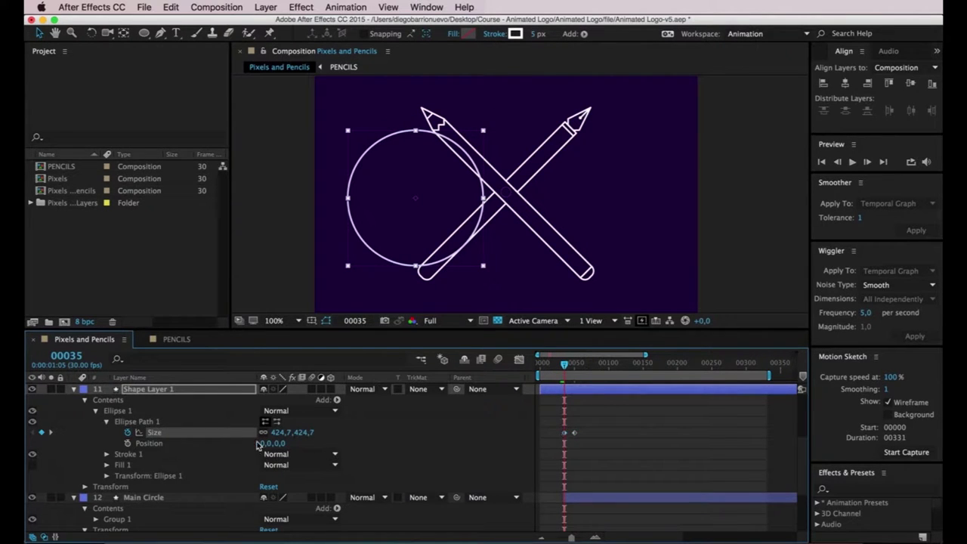
click(279, 432)
text(0)
key(Return)
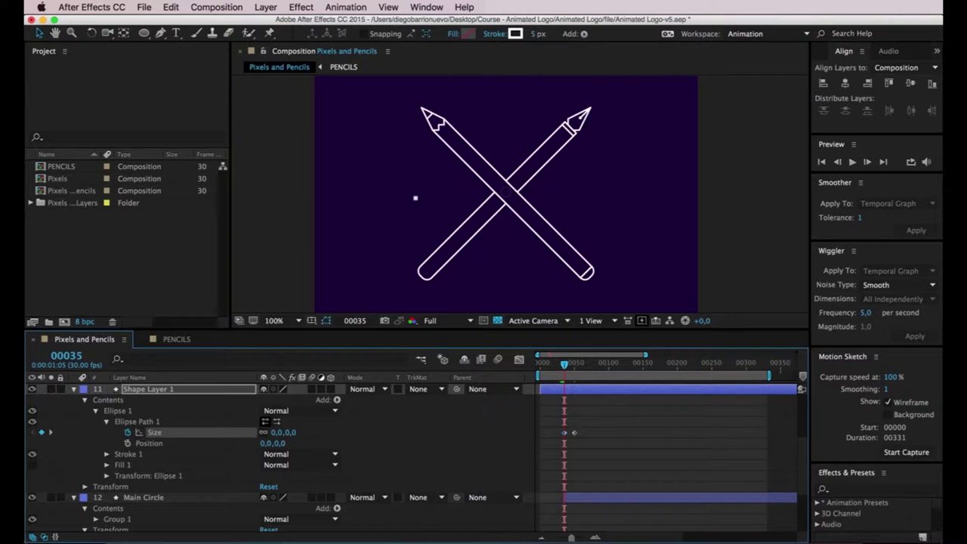
- Delete the old Main Circle layer and scrub ahead to see the grown circle
click(149, 499)
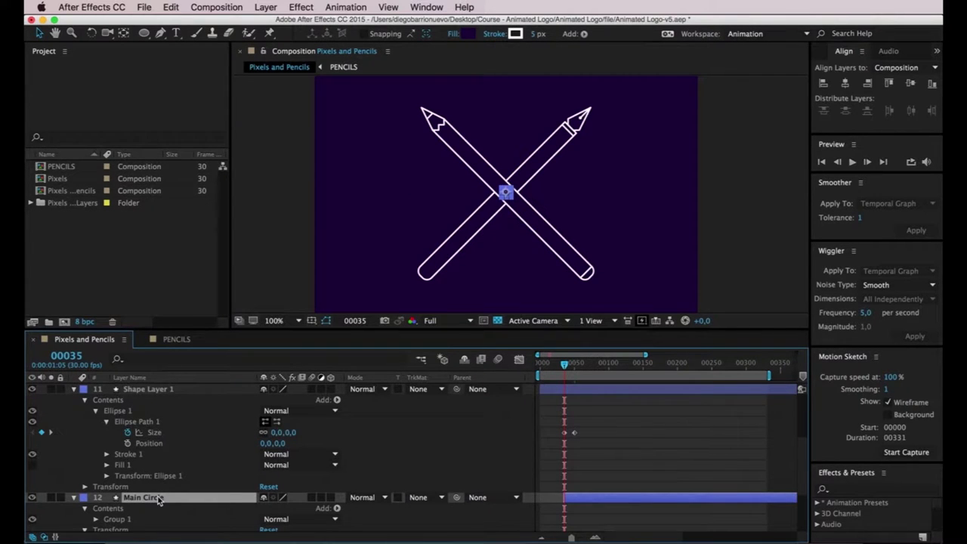
key(Delete)
drag(564, 365, 576, 371)
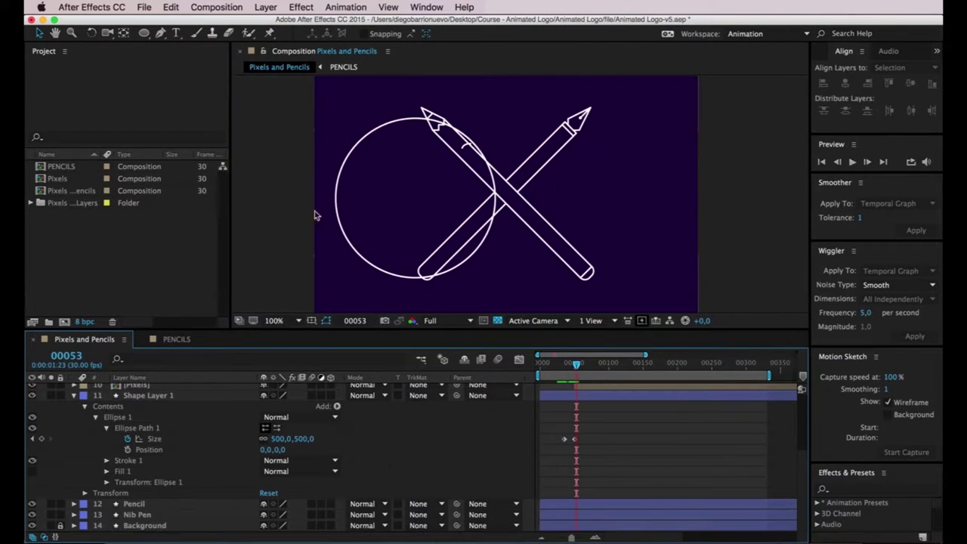
- Eyedrop the dark purple background (1C003E) as Shape Layer 1's circle fill
click(337, 209)
click(201, 396)
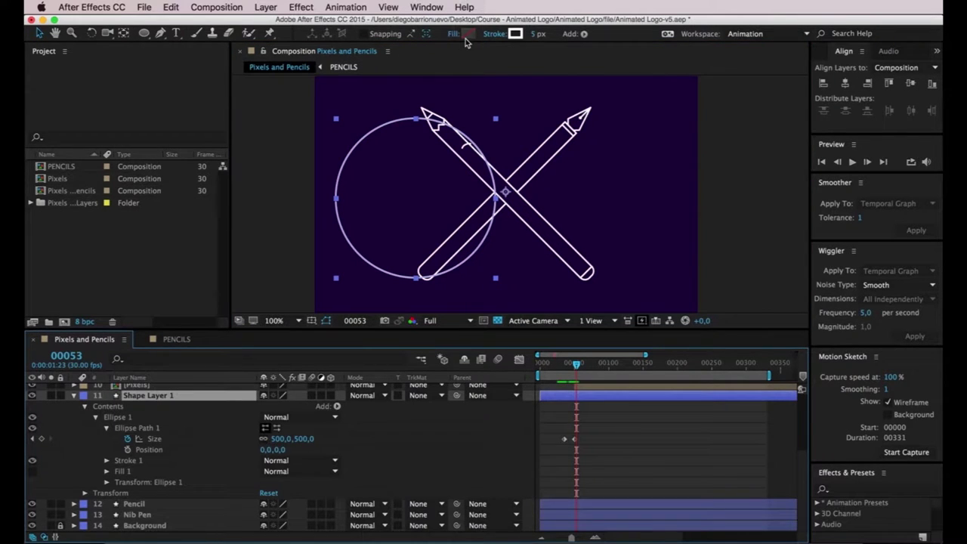
click(466, 38)
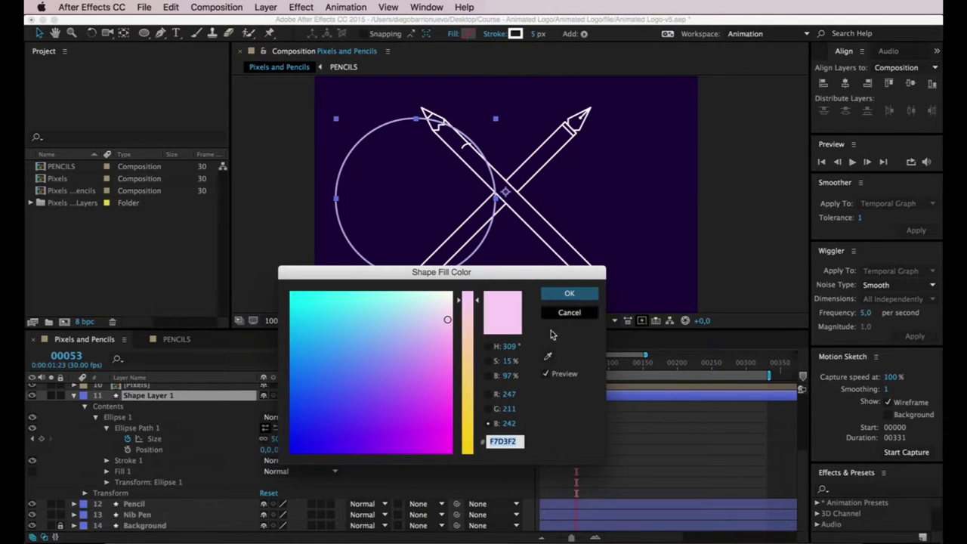
click(548, 356)
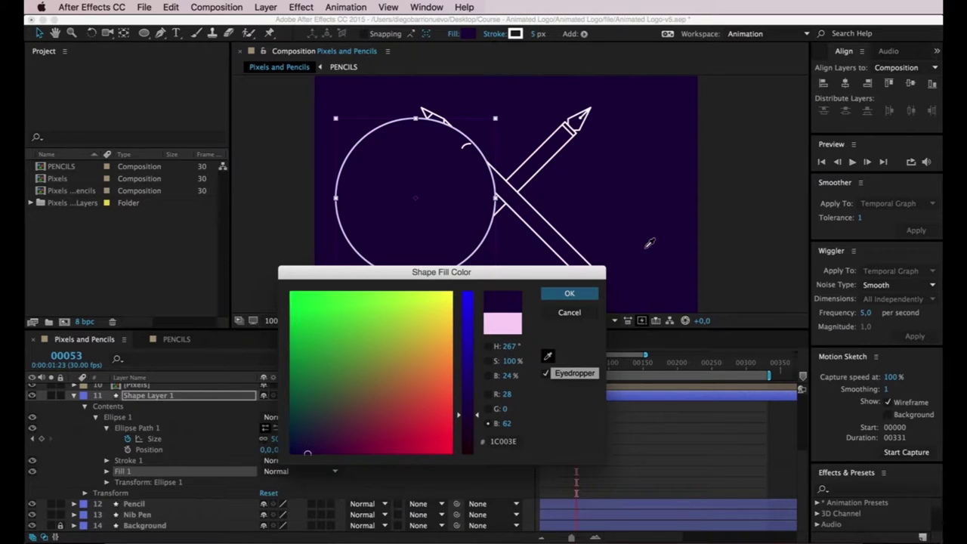
click(569, 312)
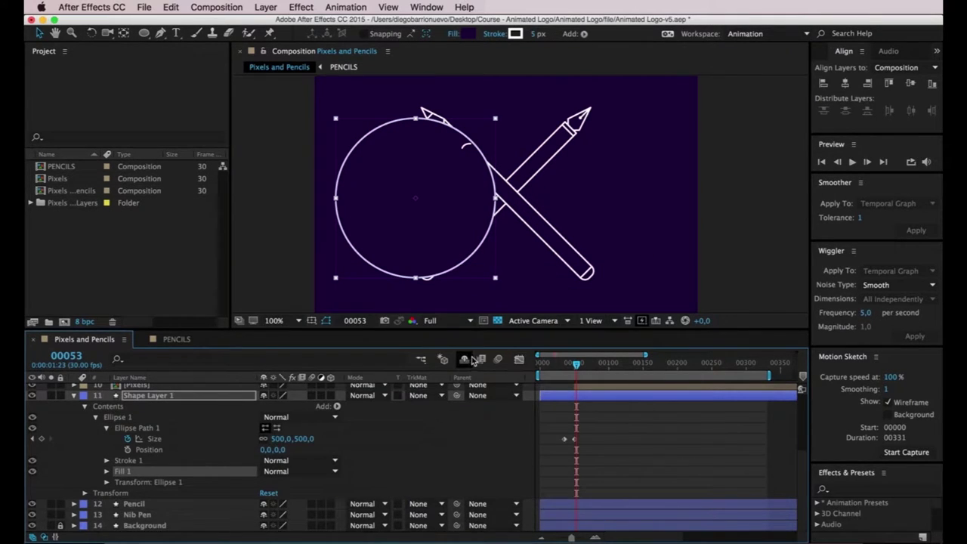
click(400, 259)
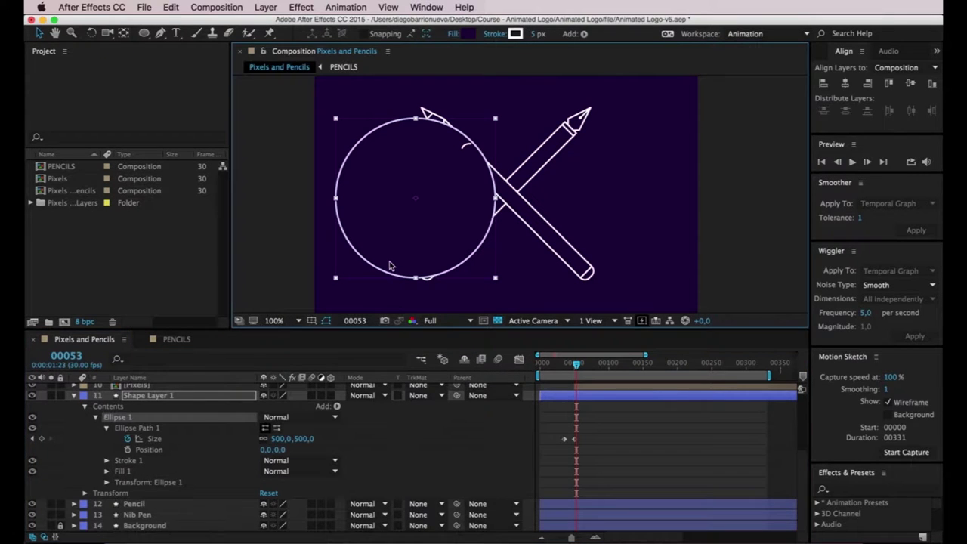
click(174, 401)
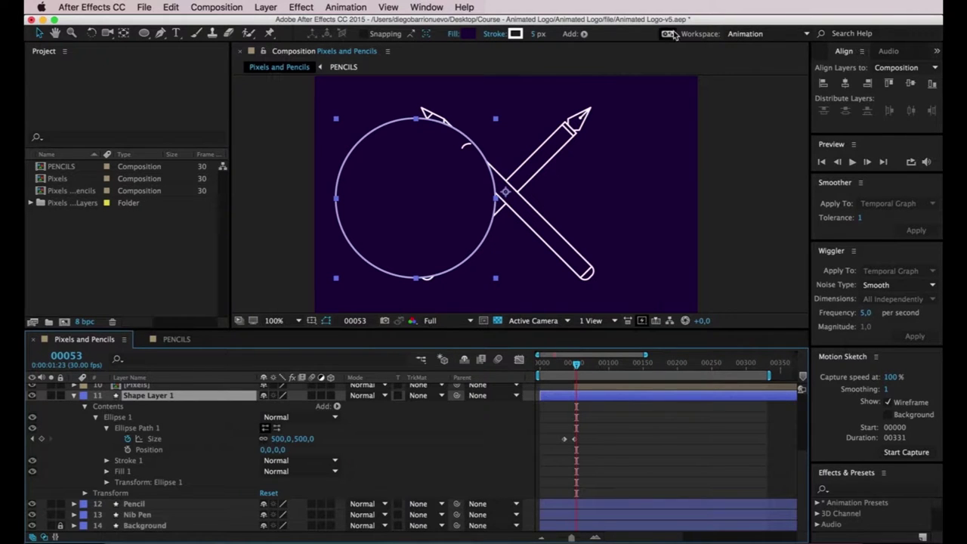
- Use the Align panel, relative to Composition, to centre the circle horizontally and vertically
click(425, 9)
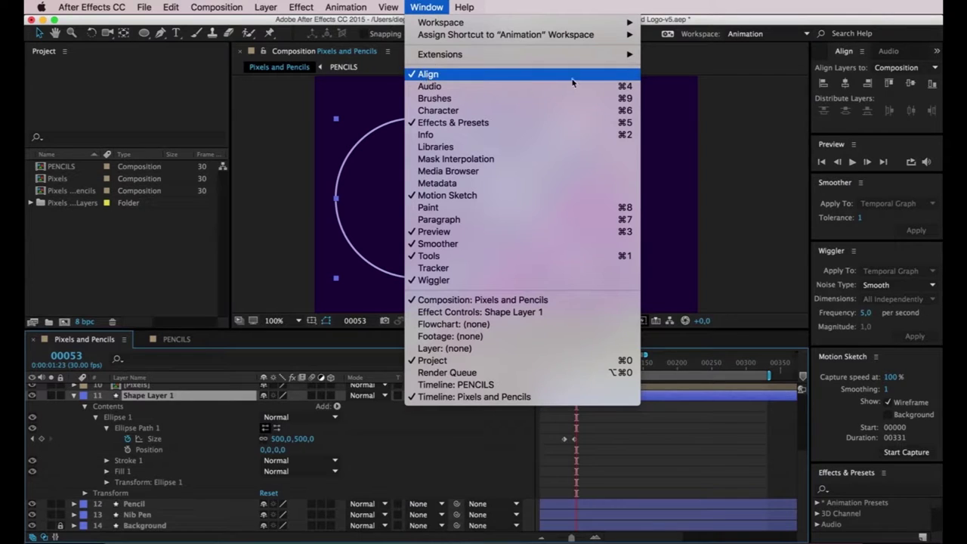
click(842, 52)
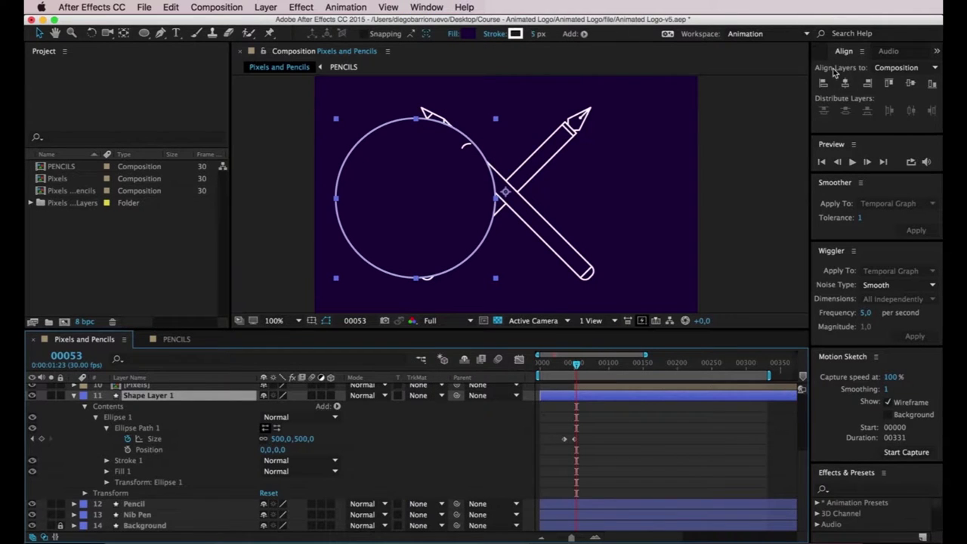
click(896, 67)
click(835, 91)
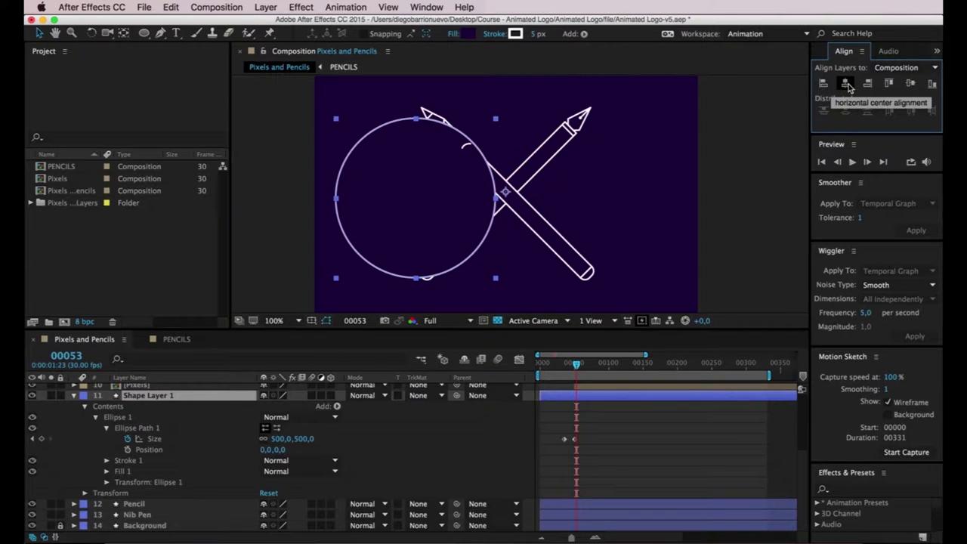
click(846, 84)
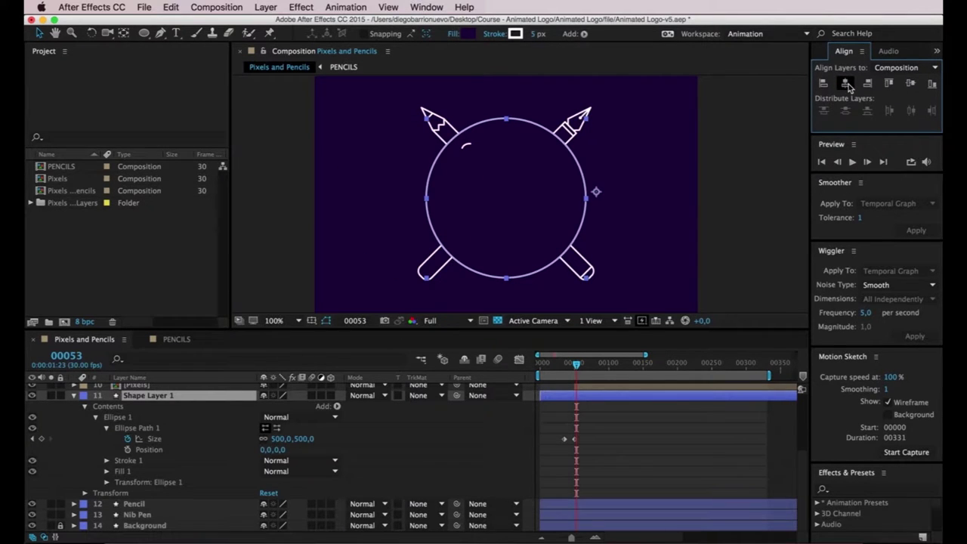
click(911, 83)
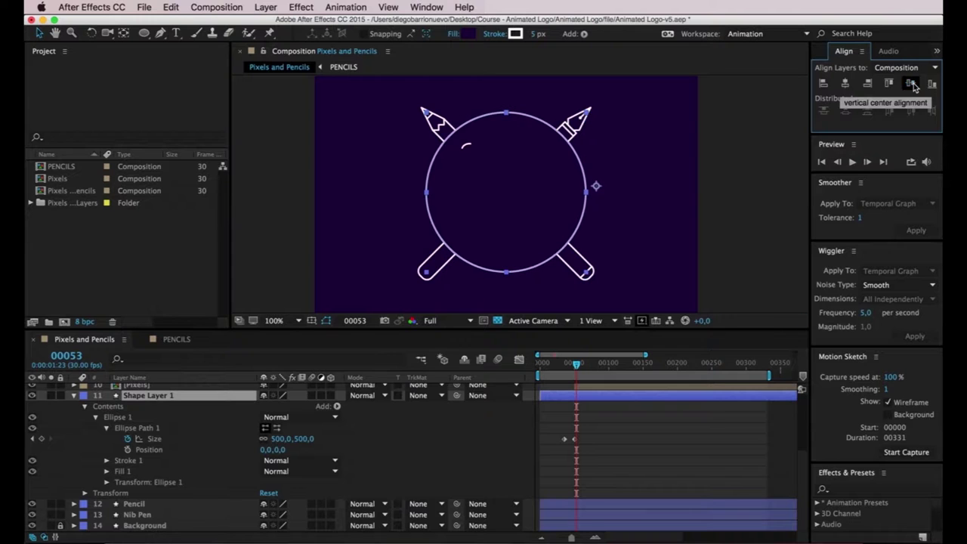
mouse_move(578, 365)
mouse_down()
mouse_move(533, 371)
mouse_move(568, 379)
mouse_up()
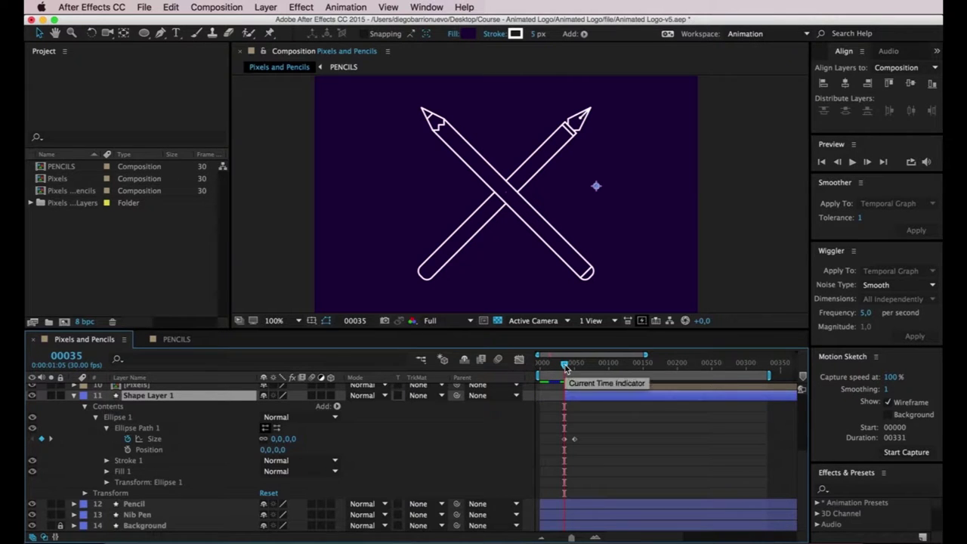
drag(565, 366, 563, 366)
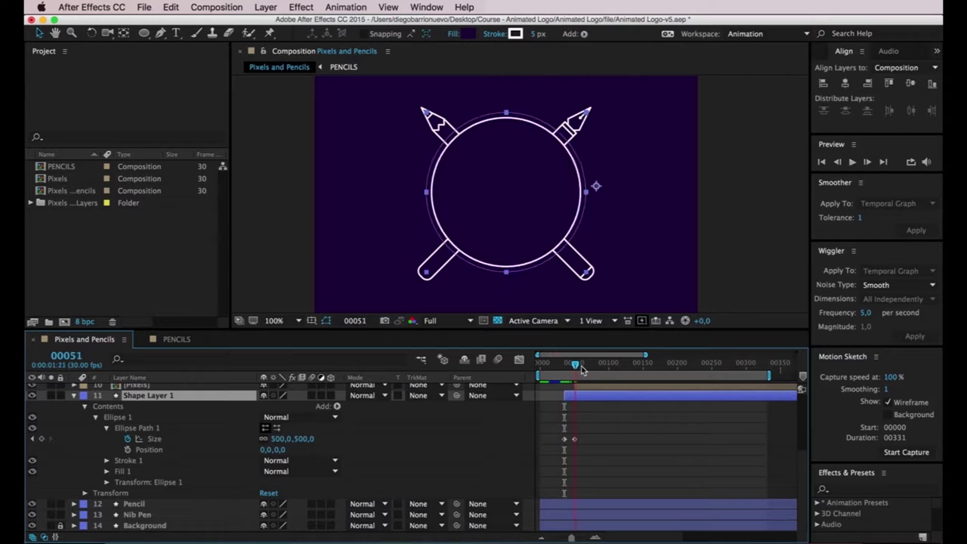
key(u)
key(space)
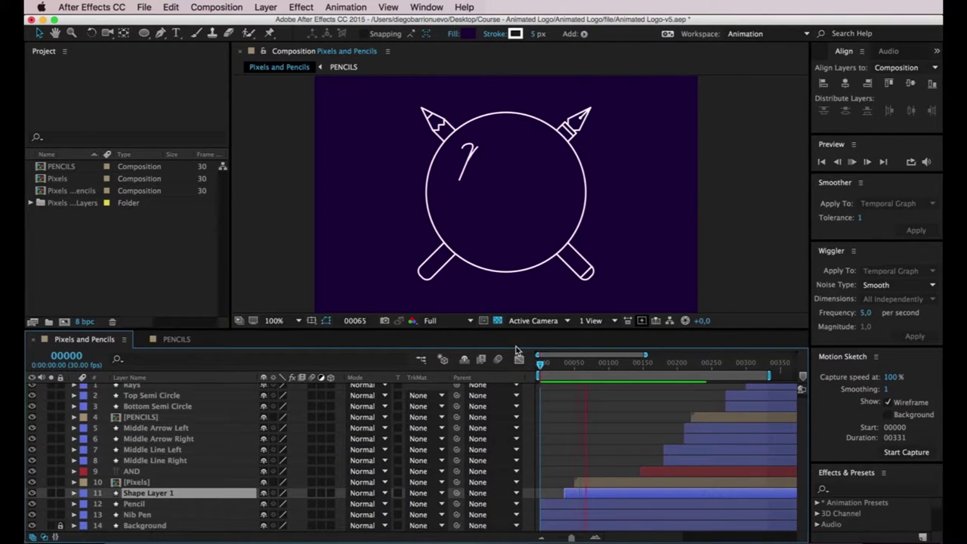
key(space)
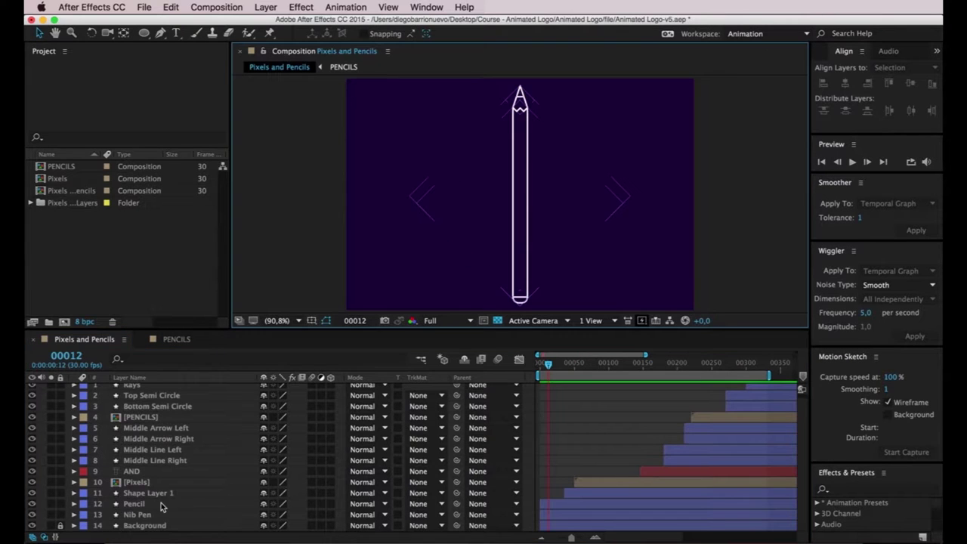
- Reveal the Pencil layer's Rotation and zoom the timeline to roughly the first 30 frames
click(161, 503)
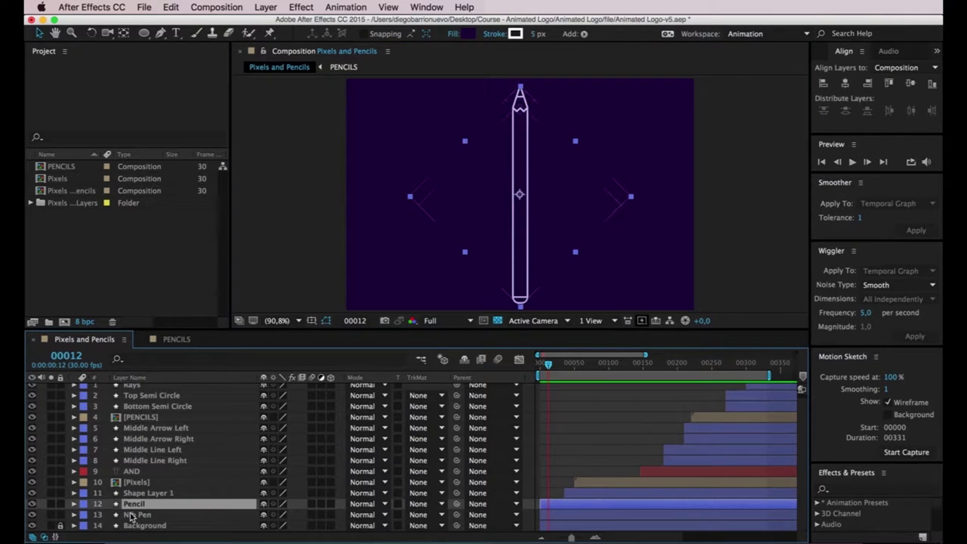
click(74, 504)
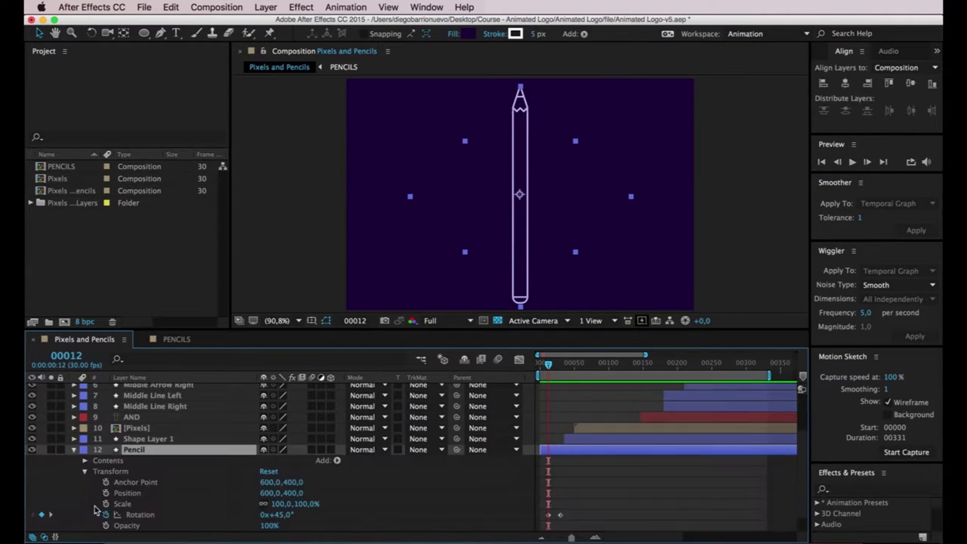
click(163, 517)
scroll(555, 520, down, 1)
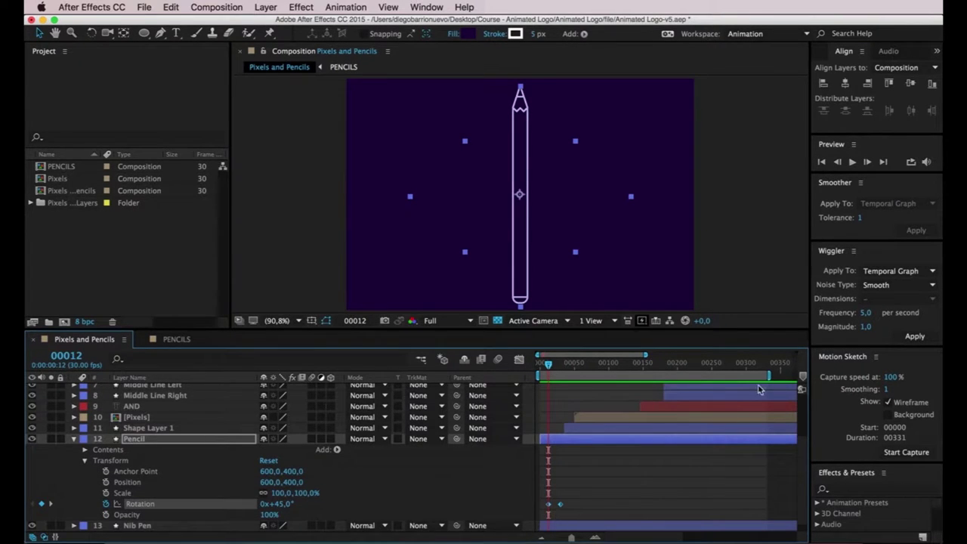
drag(646, 354, 563, 355)
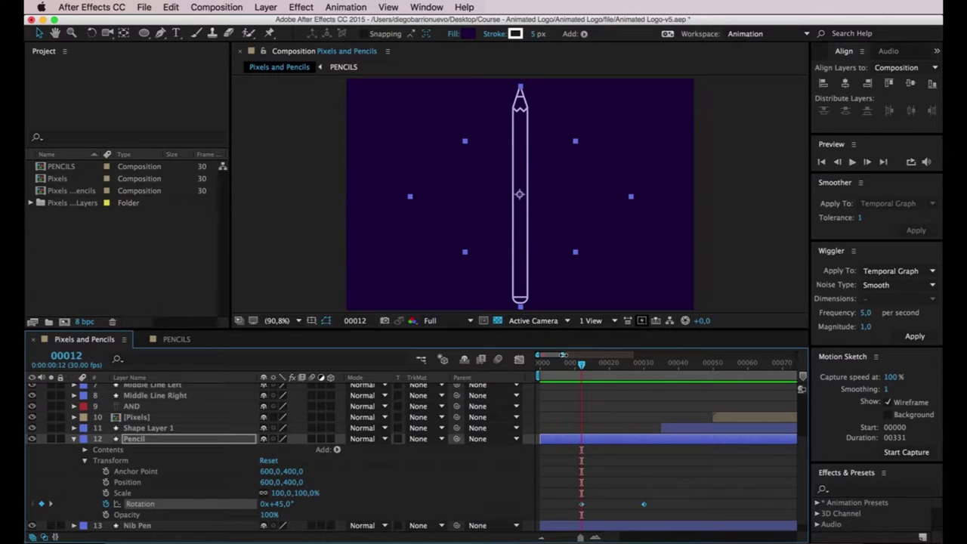
drag(563, 356, 556, 355)
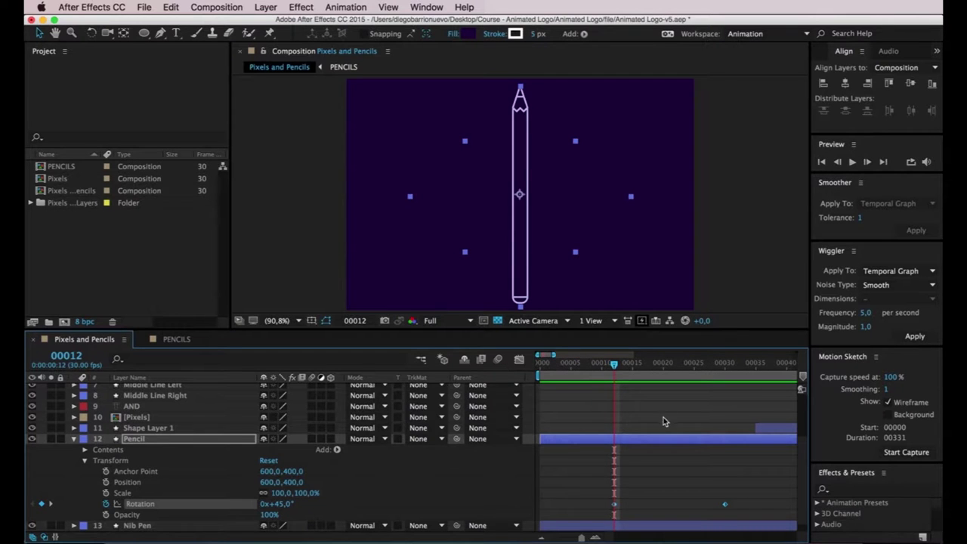
drag(556, 356, 551, 355)
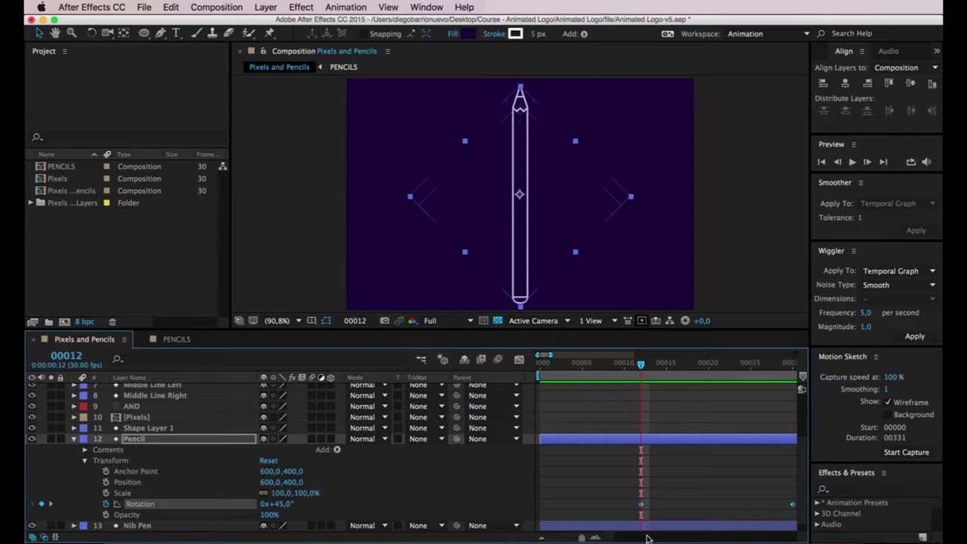
scroll(610, 538, right, 5)
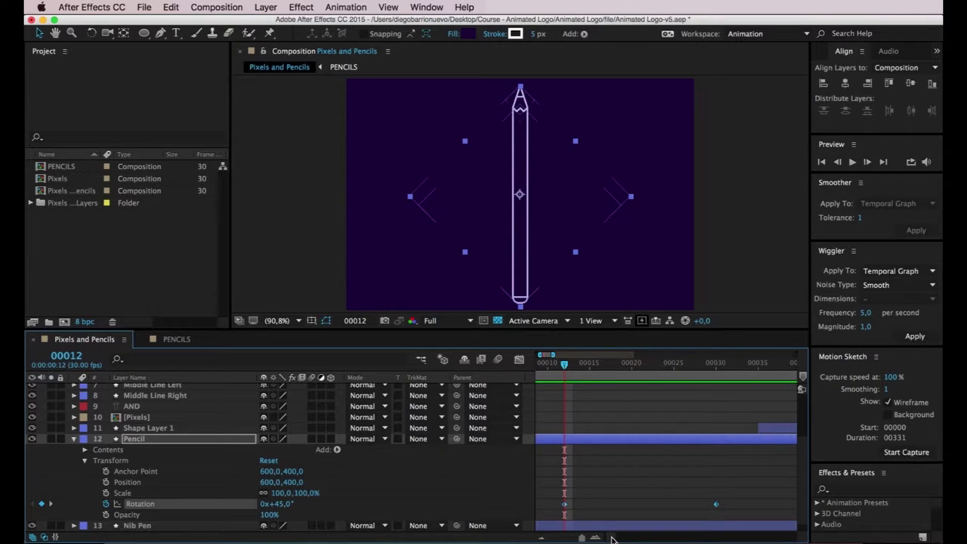
- Show the Pencil's Rotation as a value graph in the Graph Editor
click(520, 361)
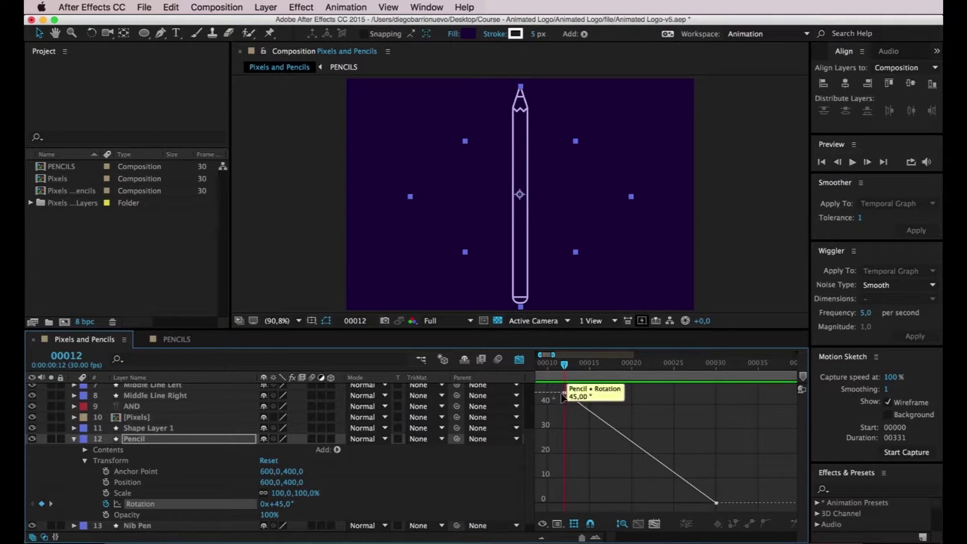
click(557, 524)
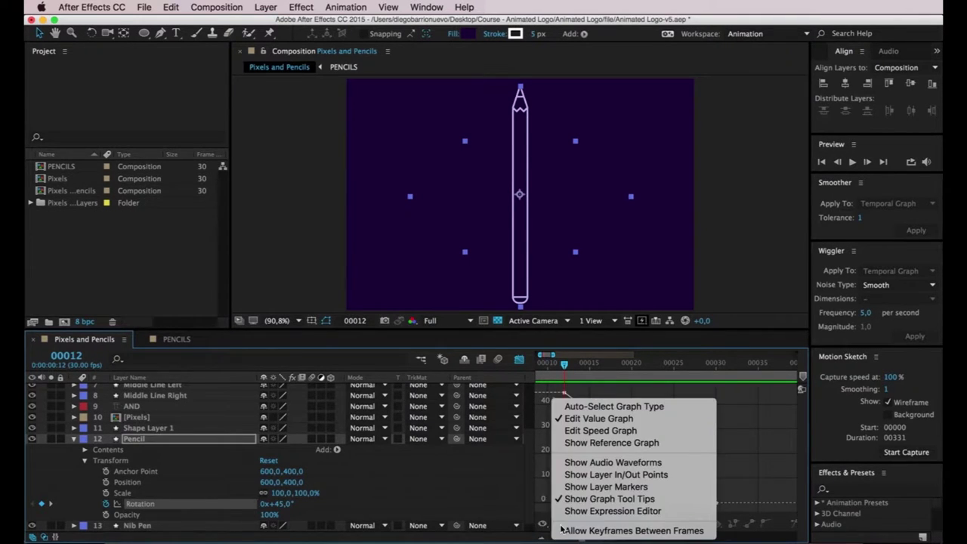
click(610, 420)
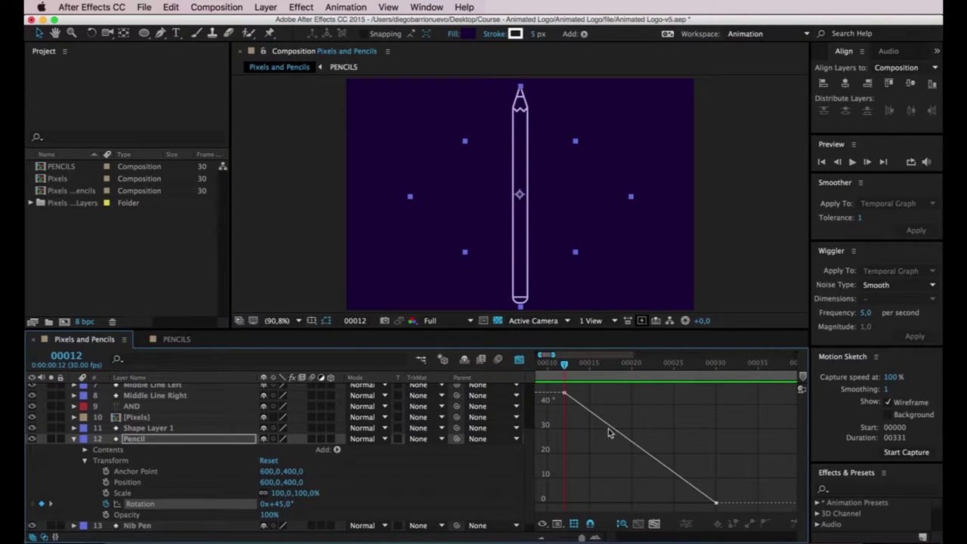
mouse_move(565, 395)
mouse_move(716, 504)
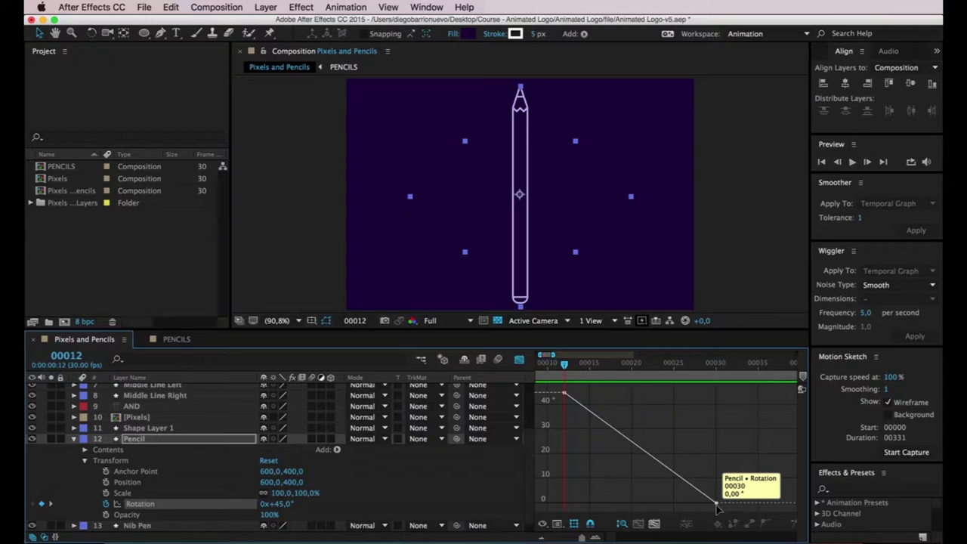
- Scrub the pencils' rotation, then return the first Rotation keyframe to exactly 45°
mouse_move(565, 365)
mouse_down()
mouse_move(648, 364)
mouse_move(717, 398)
mouse_move(564, 388)
mouse_up()
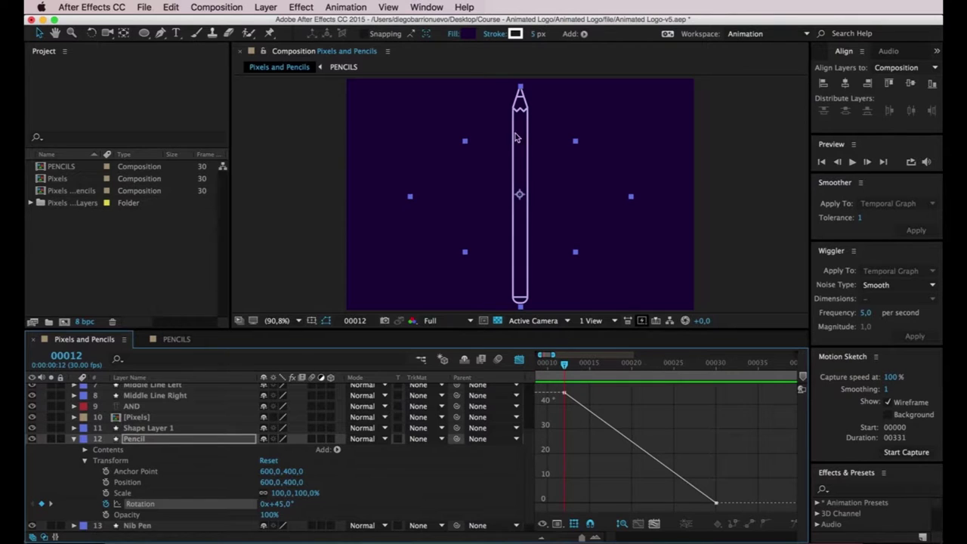
drag(564, 365, 719, 401)
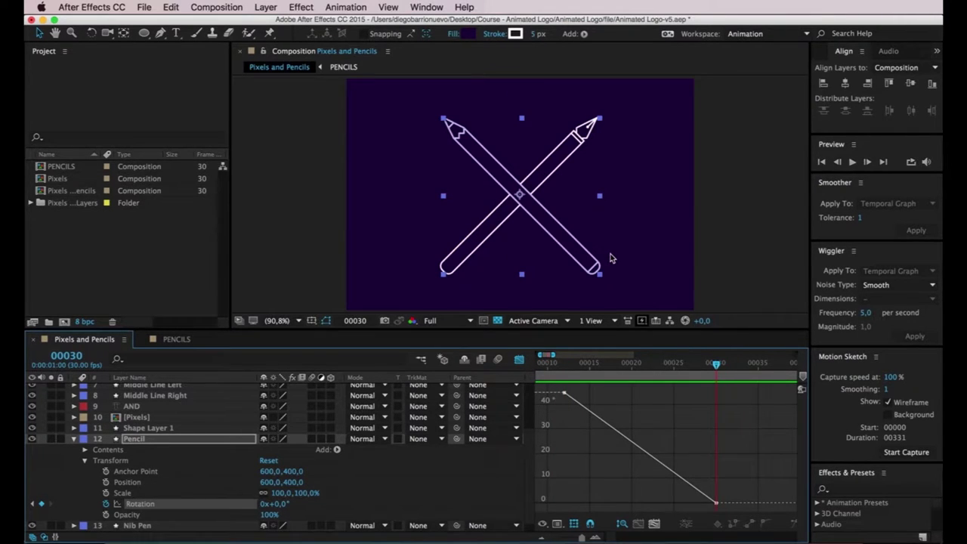
drag(716, 368, 565, 370)
mouse_move(566, 396)
drag(566, 396, 563, 401)
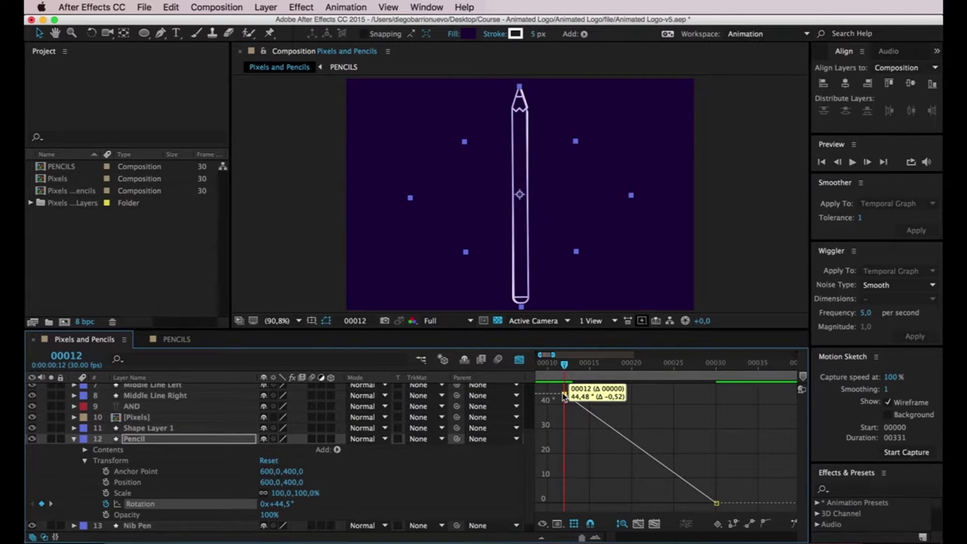
drag(563, 401, 564, 393)
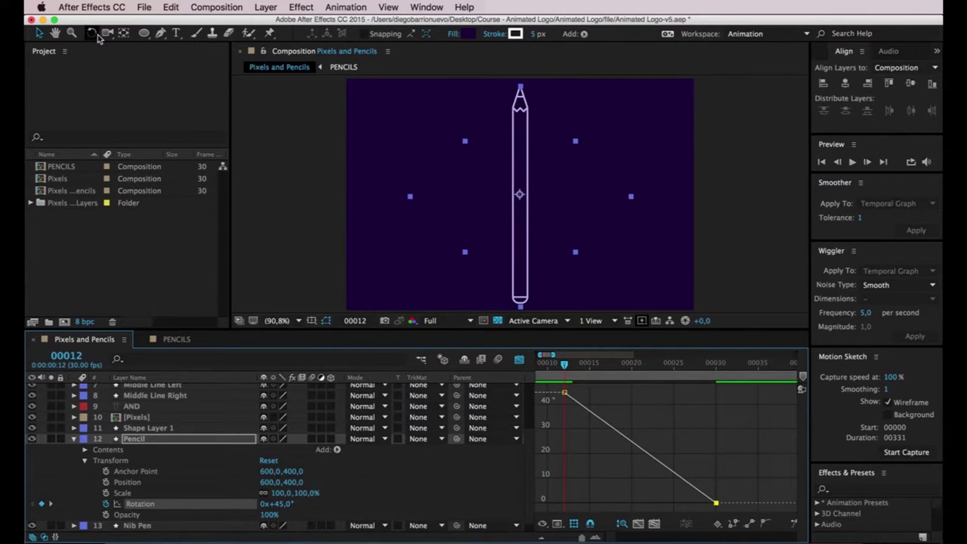
- With the Convert Vertex Tool, pull Bezier ease handles from both Rotation keyframes
click(162, 34)
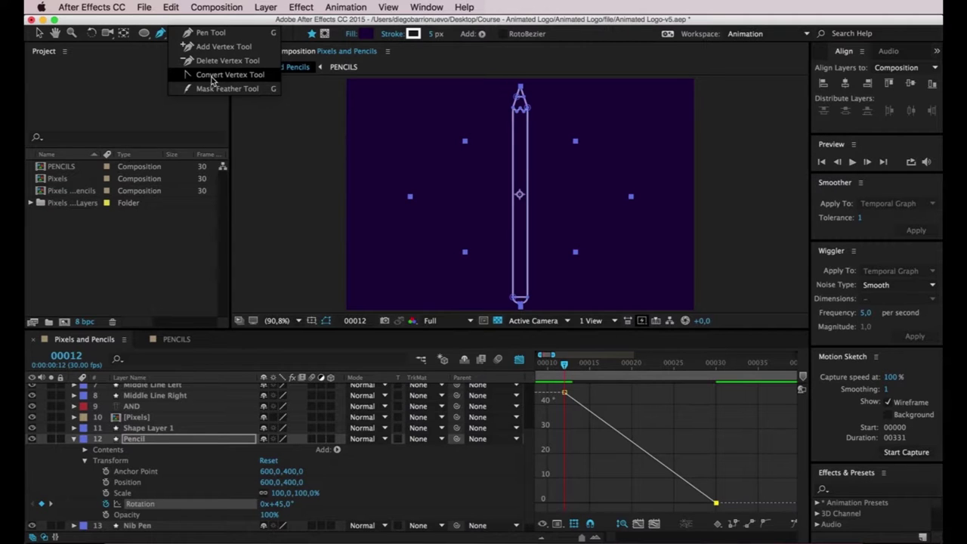
click(212, 79)
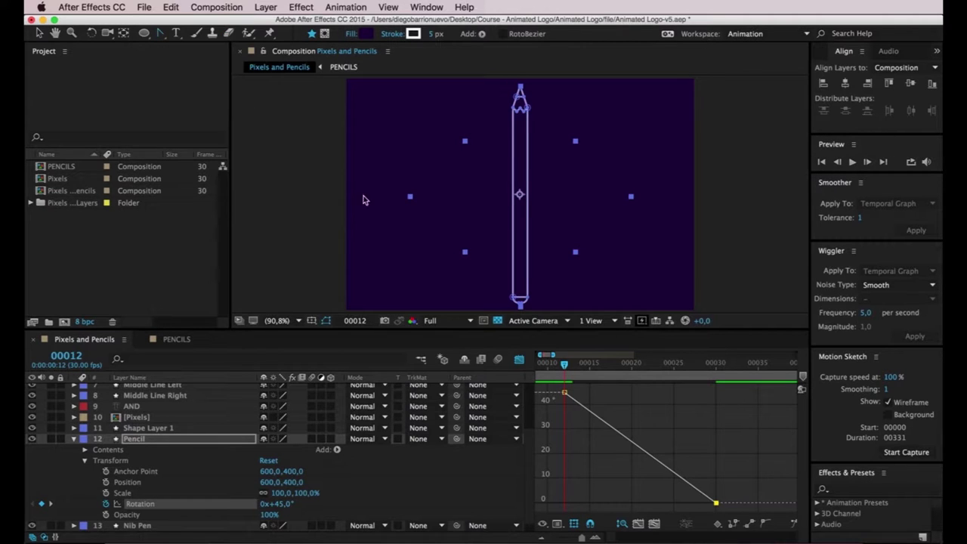
mouse_move(565, 394)
drag(565, 394, 643, 399)
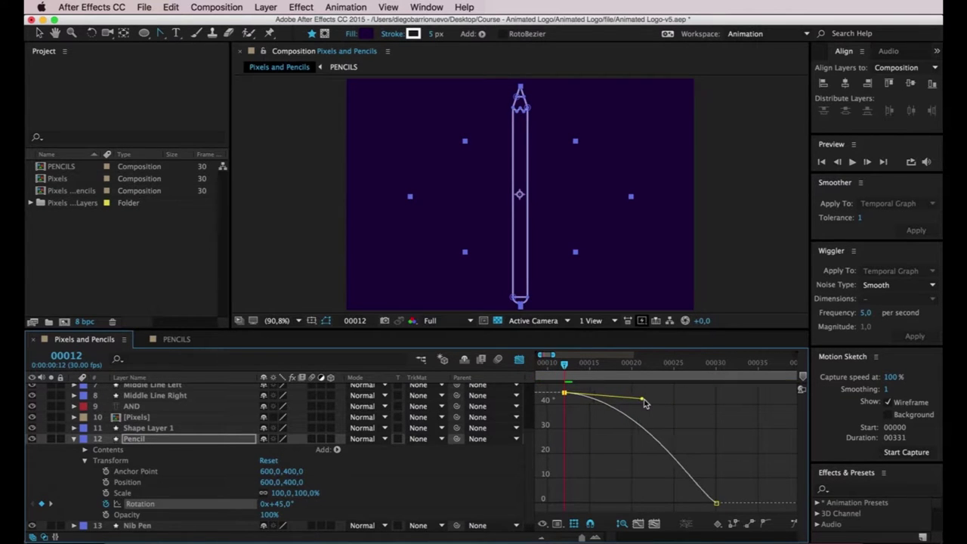
mouse_move(708, 458)
click(716, 503)
drag(692, 483, 696, 413)
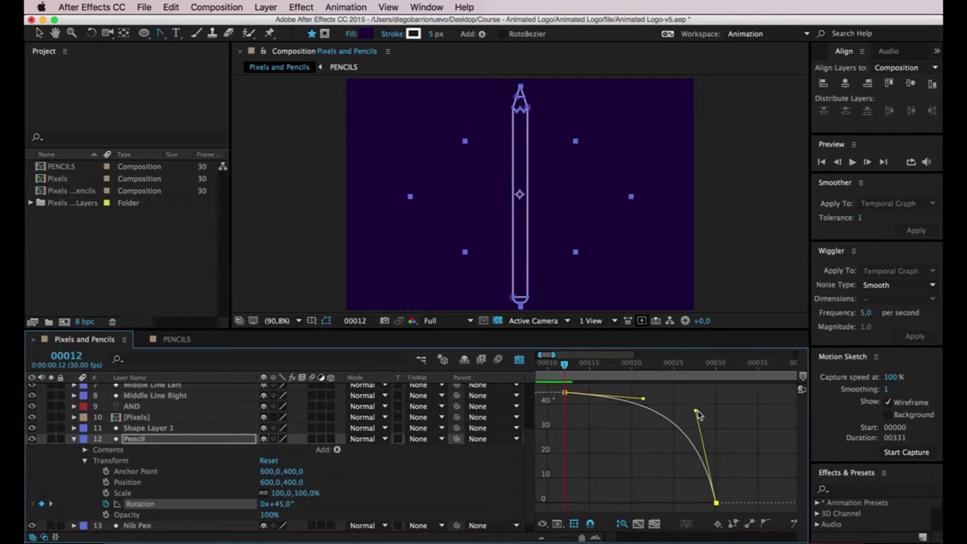
drag(696, 414, 694, 405)
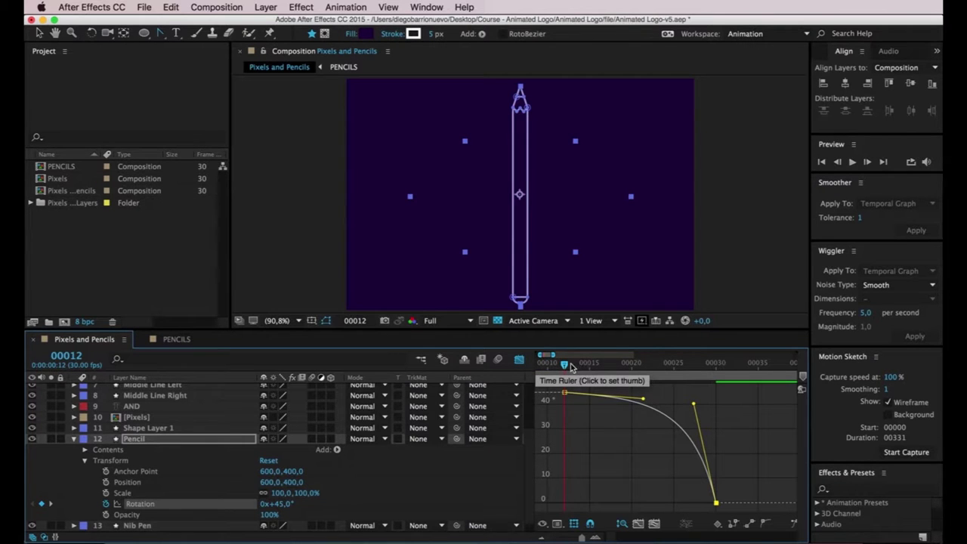
- End the work area at frame 31 and preview the pencils' rotation
mouse_move(564, 365)
mouse_down()
mouse_move(724, 365)
mouse_move(553, 369)
mouse_up()
drag(619, 366, 726, 367)
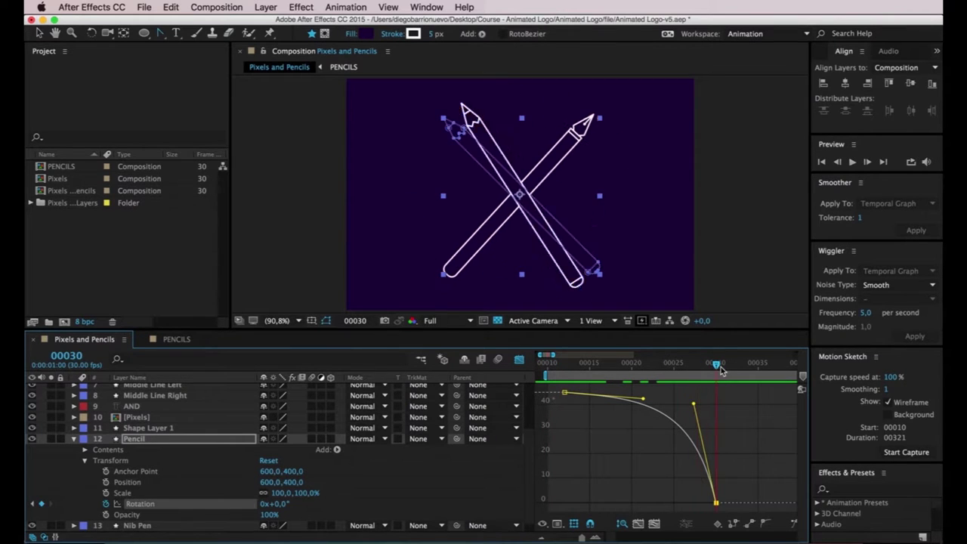
key(n)
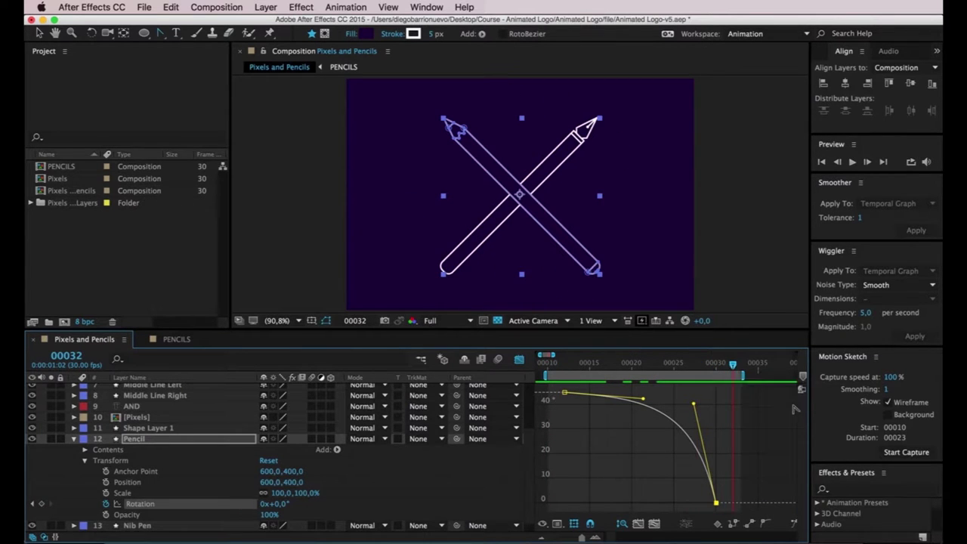
key(space)
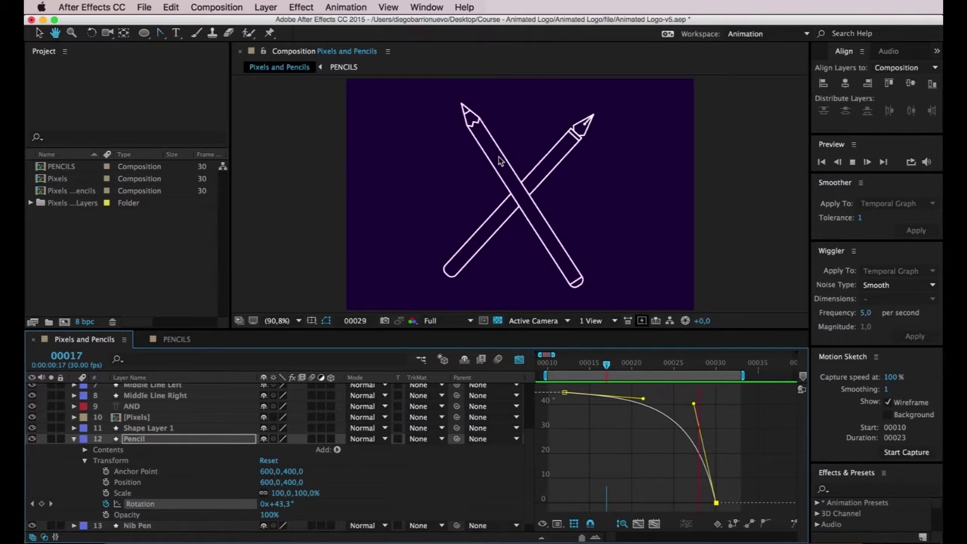
key(space)
- Raise the first keyframe's handle so the pencil winds up to about 47° at frame 15
drag(564, 367, 590, 368)
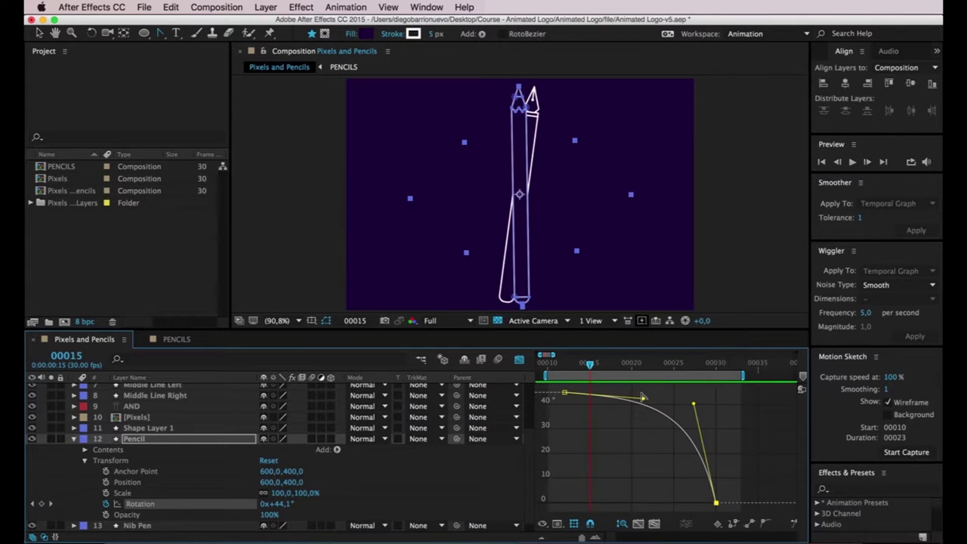
mouse_move(590, 366)
mouse_down()
mouse_move(683, 366)
mouse_move(705, 381)
mouse_move(713, 415)
mouse_up()
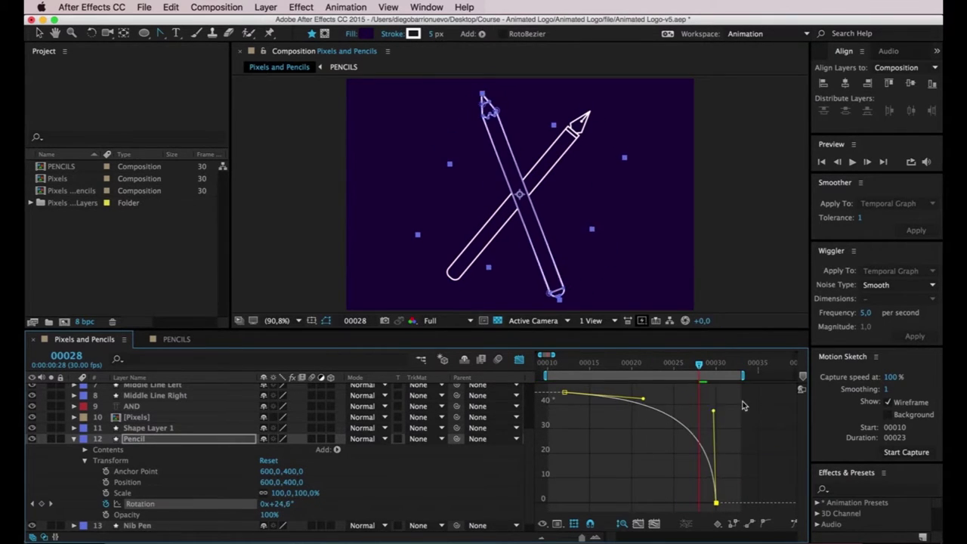
drag(642, 398, 631, 399)
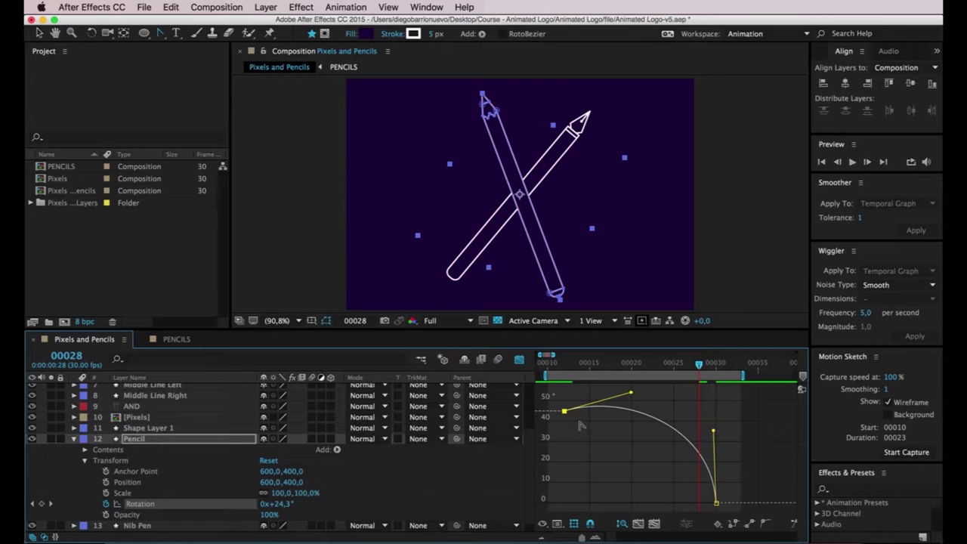
drag(578, 367, 573, 369)
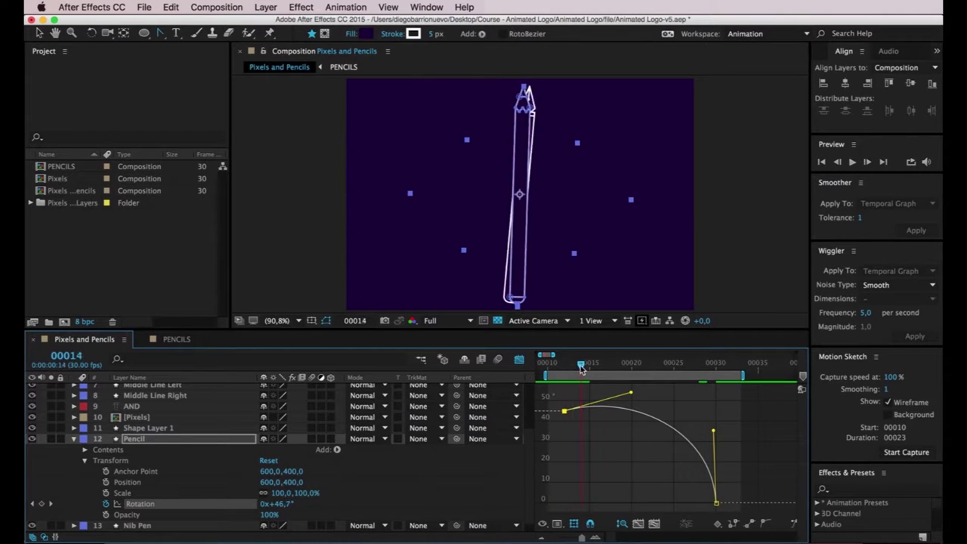
drag(568, 367, 589, 371)
click(51, 439)
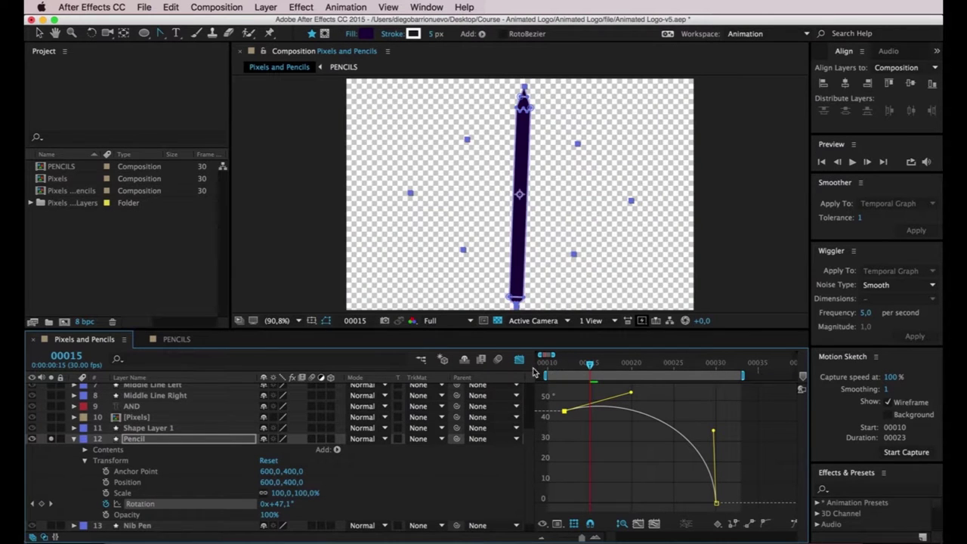
- Switch to a black background and reshape the first Rotation keyframe's outgoing ease
click(497, 320)
mouse_move(590, 368)
mouse_down()
mouse_move(751, 382)
mouse_move(642, 385)
mouse_up()
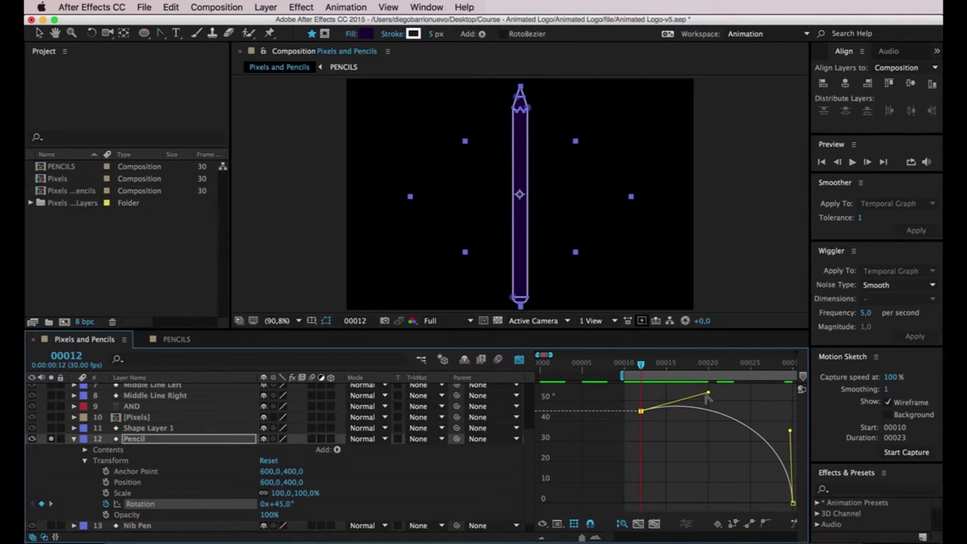
mouse_move(707, 395)
mouse_down()
mouse_move(687, 389)
mouse_move(703, 375)
mouse_up()
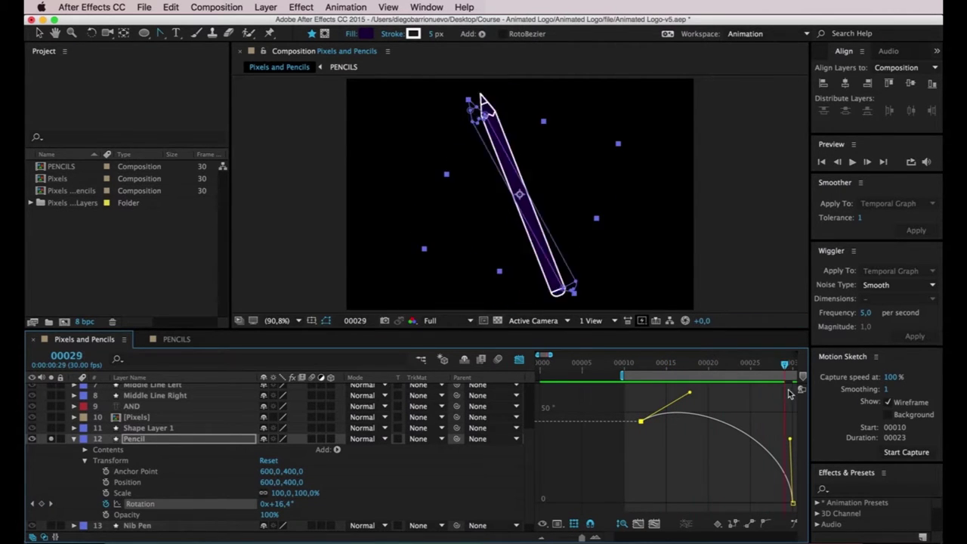
drag(703, 375, 665, 387)
drag(731, 391, 784, 398)
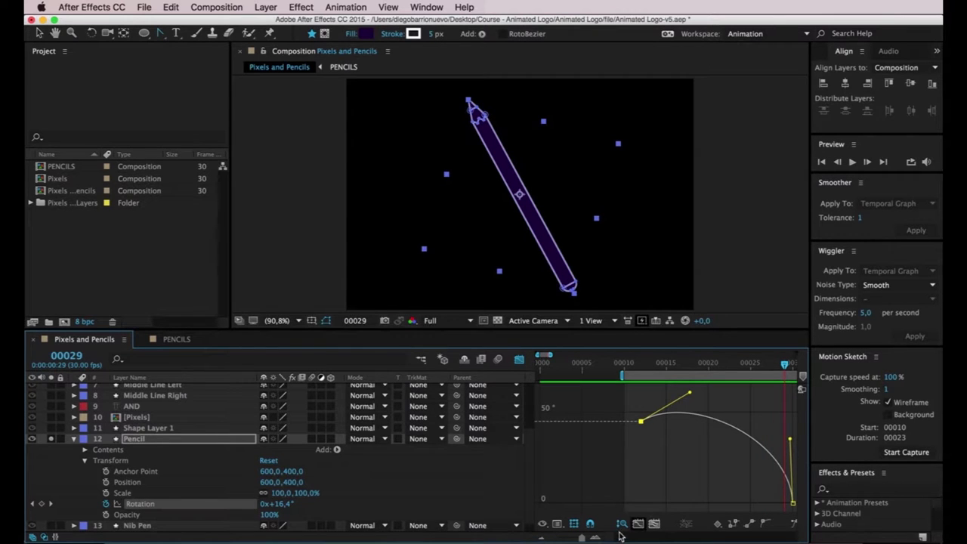
- Reshape the ease into the 0° keyframe for a slight −6° overshoot, previewing the swing
scroll(717, 440, right, 3)
drag(719, 443, 696, 502)
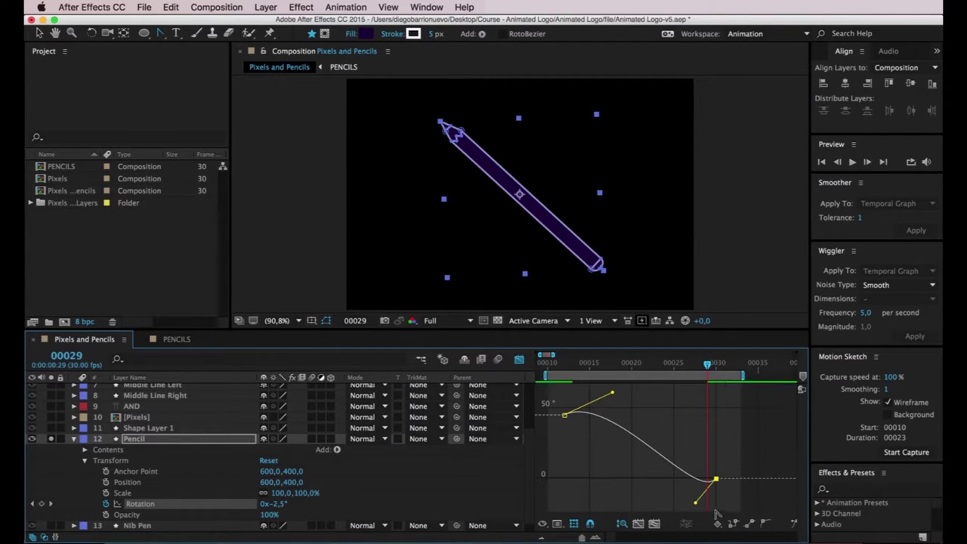
drag(701, 368, 563, 369)
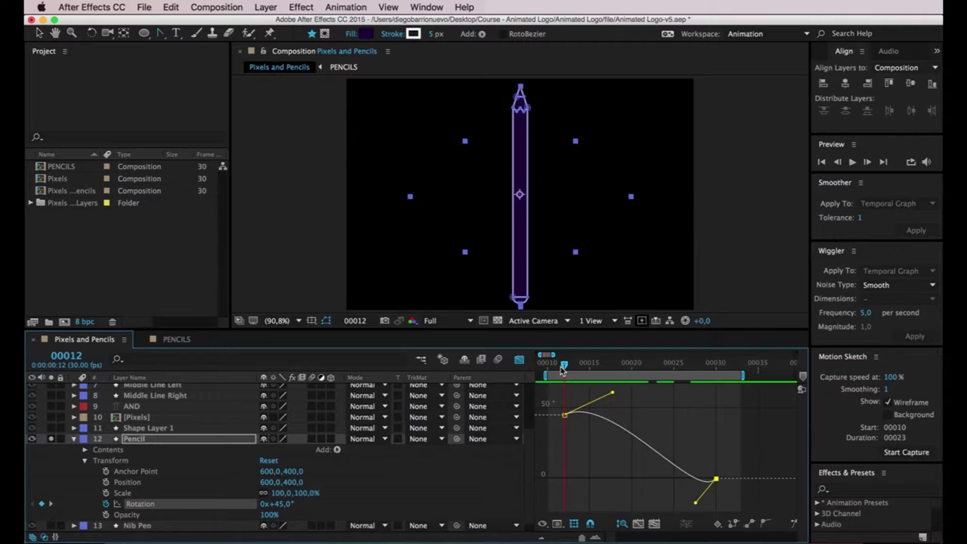
key(space)
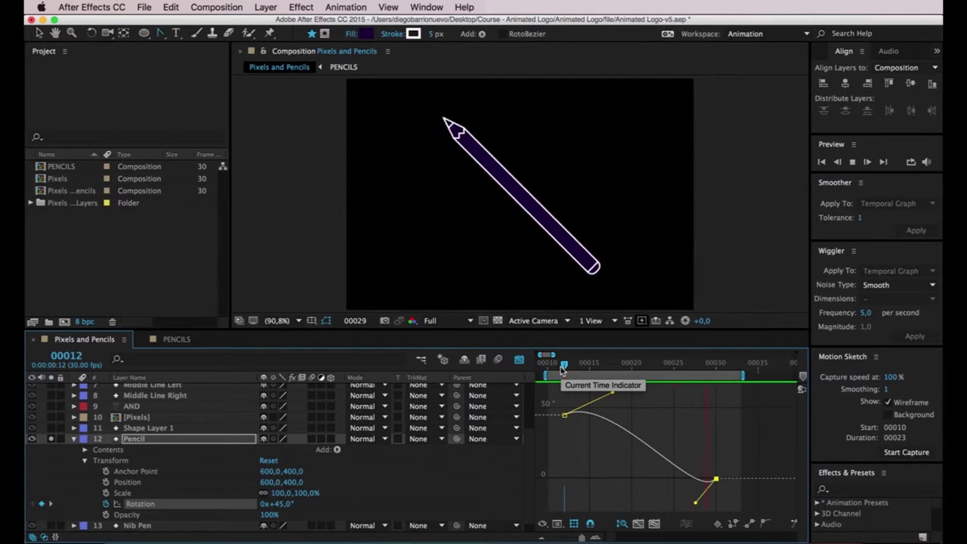
key(space)
drag(696, 505, 684, 513)
drag(723, 368, 563, 370)
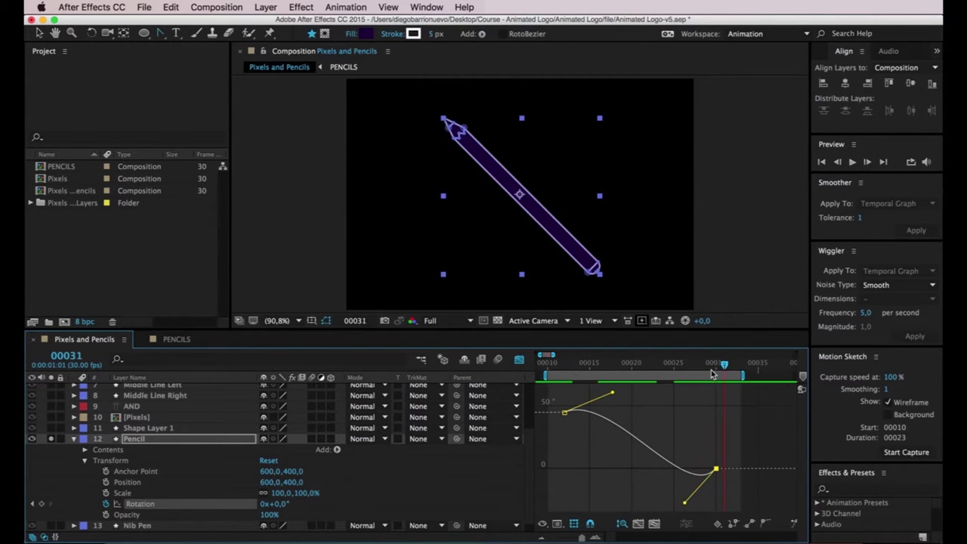
key(space)
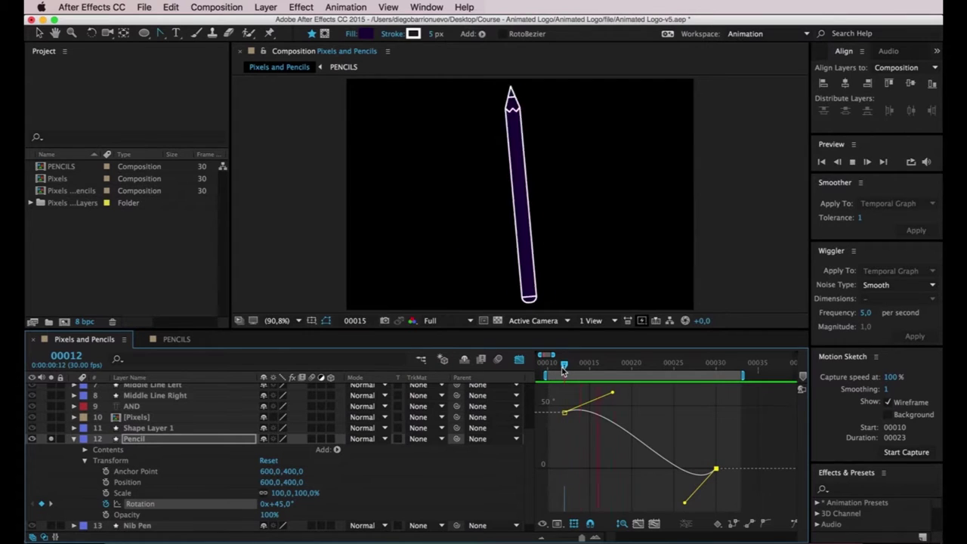
key(space)
- Check the pencil around frames 12 and 22, extend the work area to frame 36, and preview
click(572, 368)
drag(572, 368, 733, 368)
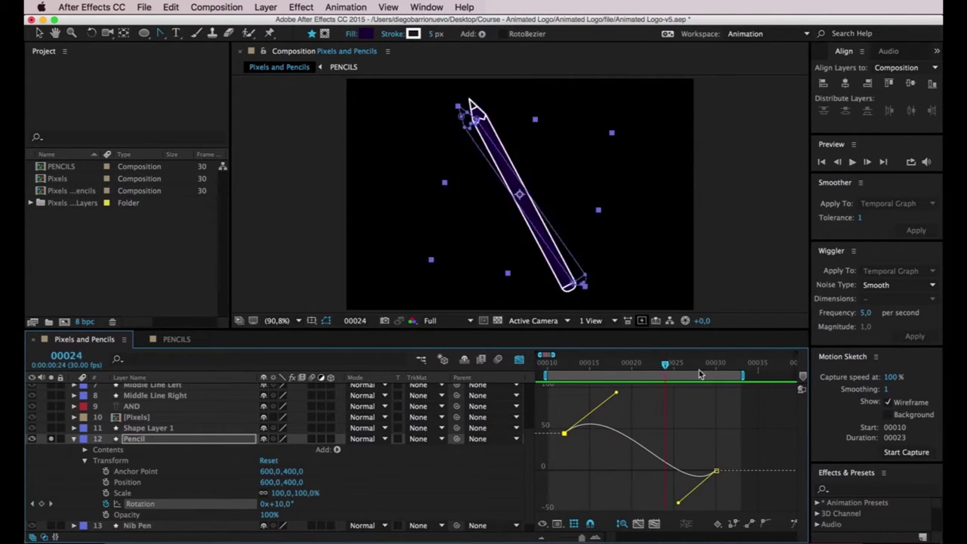
drag(572, 370, 677, 376)
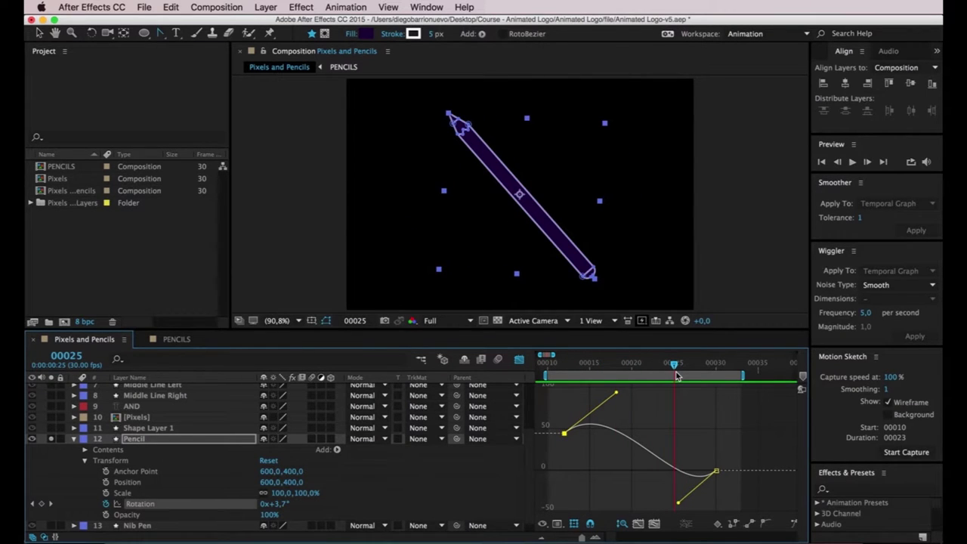
mouse_move(683, 375)
mouse_down()
mouse_move(651, 370)
mouse_move(716, 368)
mouse_up()
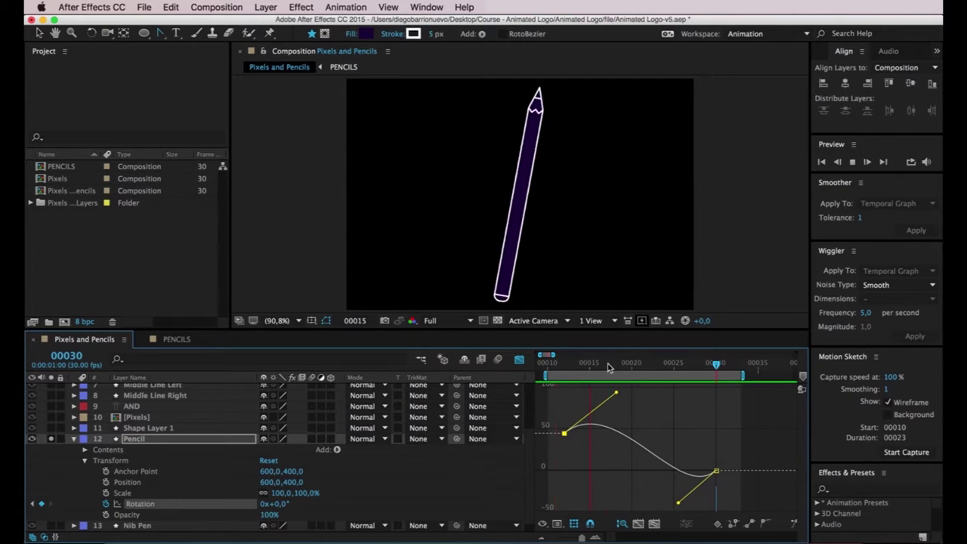
drag(742, 376, 777, 376)
click(72, 439)
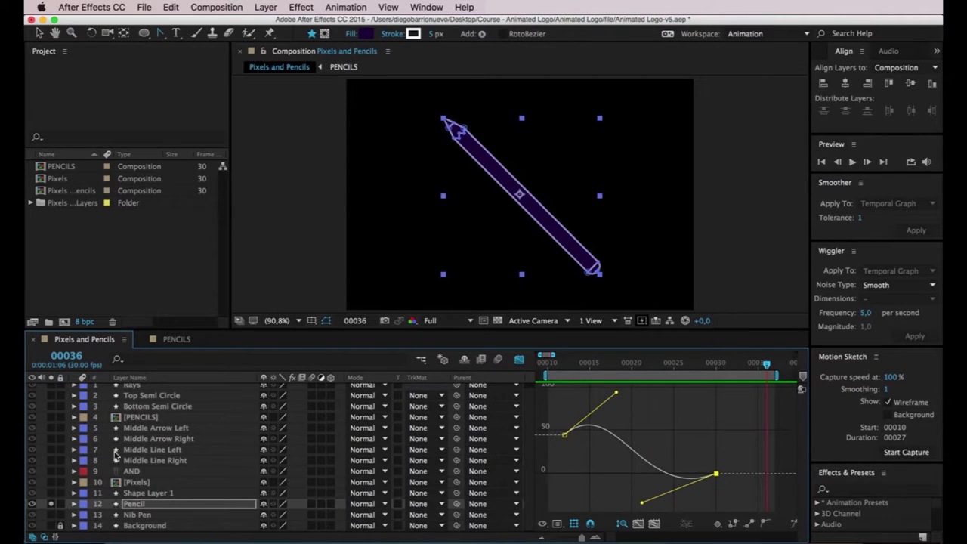
key(space)
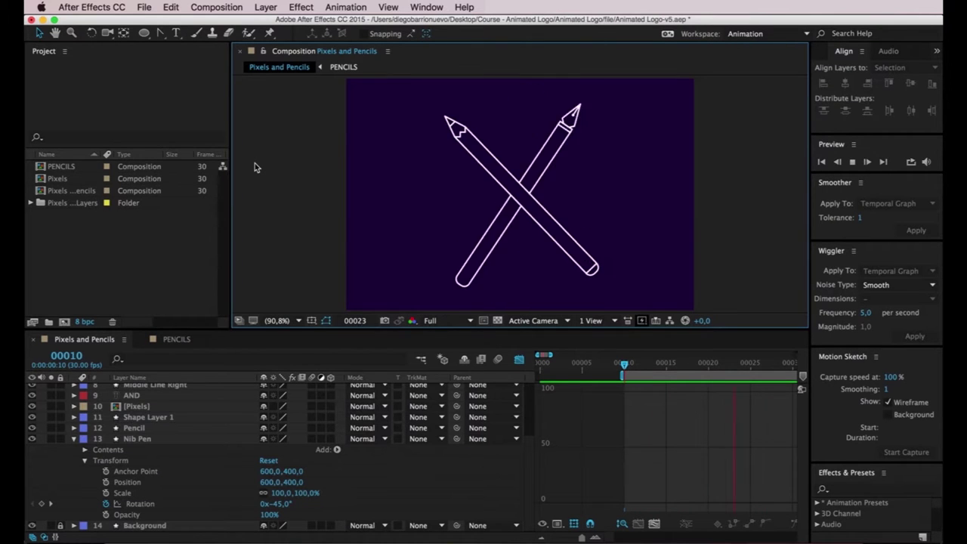
- Stop the preview, show the full timeline and check the centre circle at frame 38
key(space)
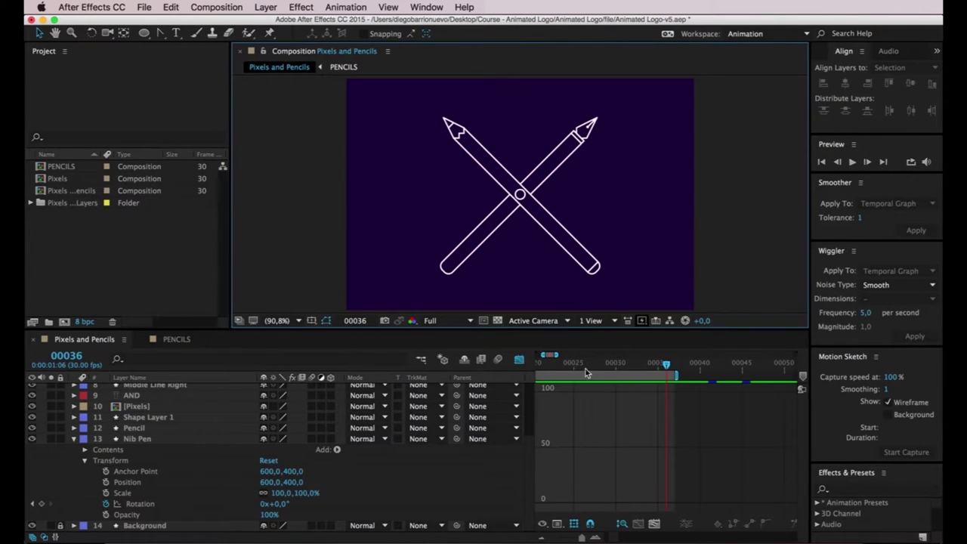
key(semicolon)
drag(575, 365, 578, 373)
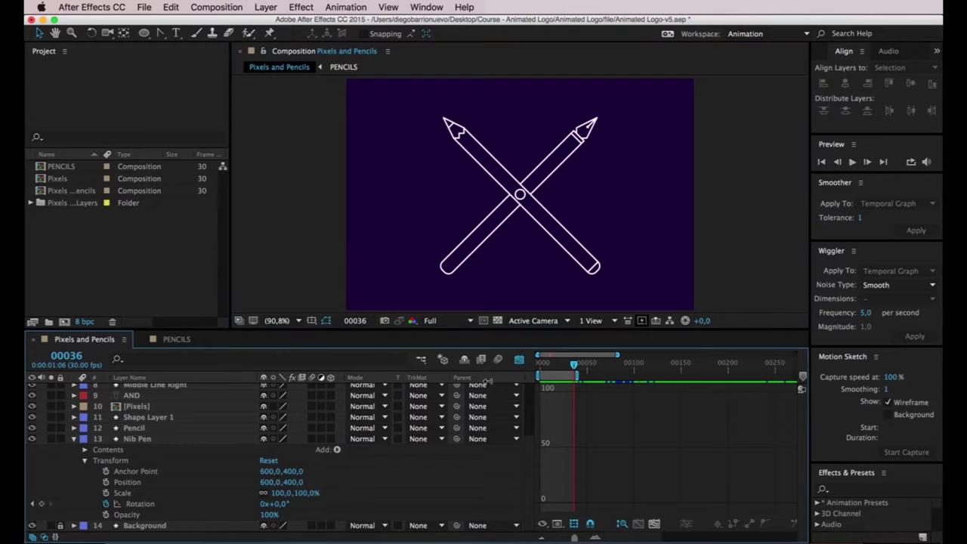
click(74, 440)
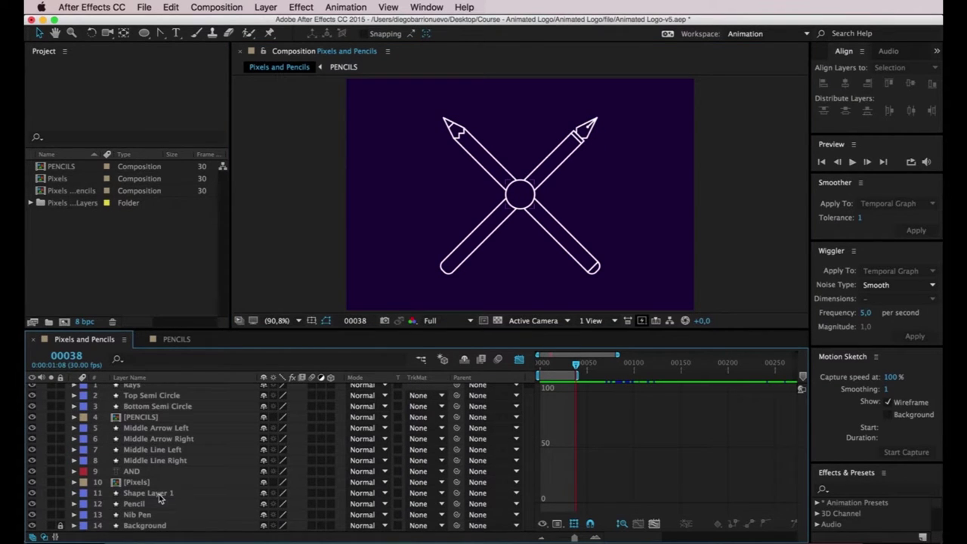
- Rename the circle's shape layer (Shape Layer 1) to 'Main Circle'
click(151, 494)
right_click(162, 498)
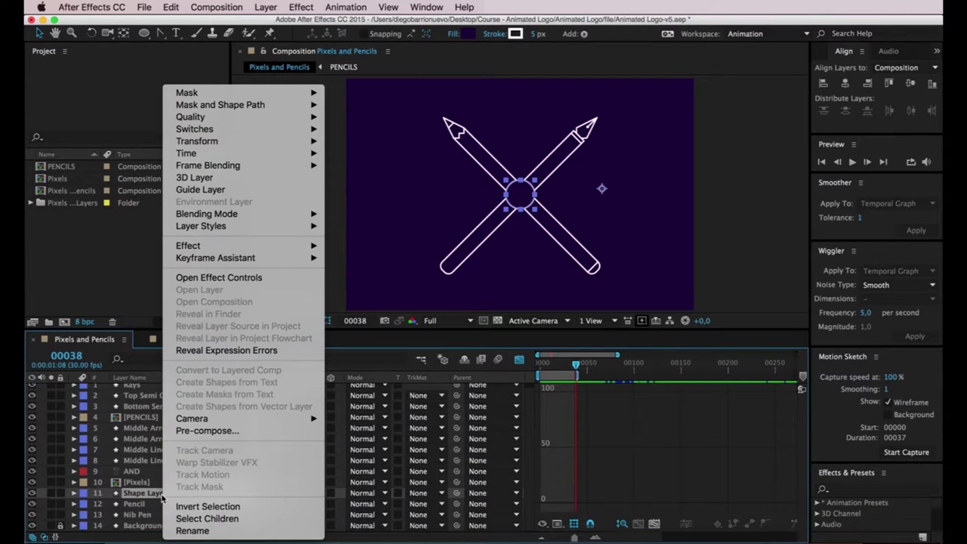
click(189, 531)
text(Main Cir)
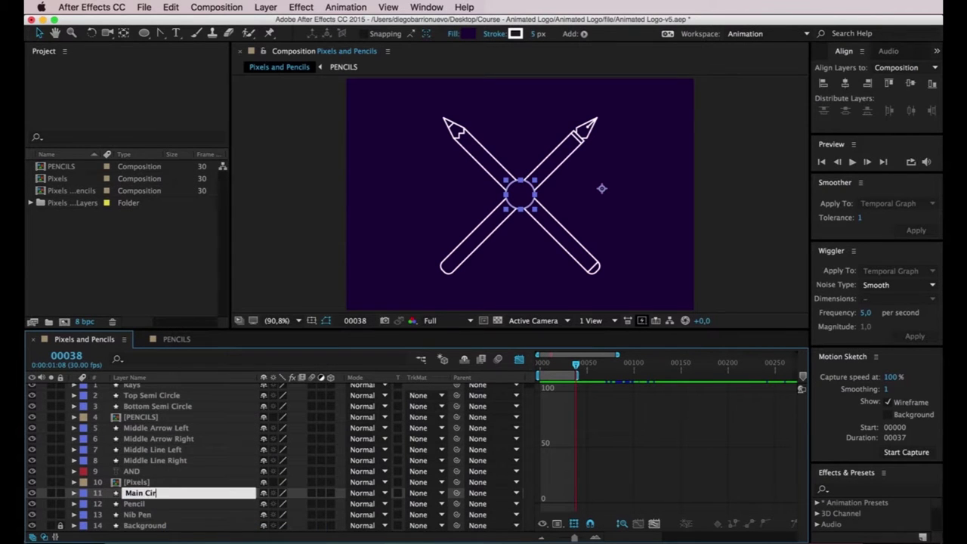
text(cle)
key(Return)
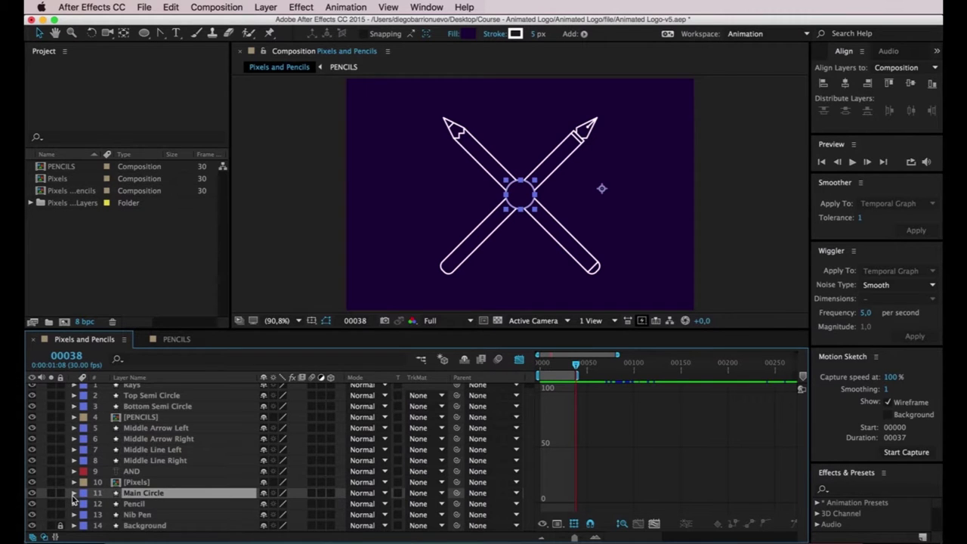
- Show Main Circle's Ellipse Path Size curve in the Graph Editor and scrub to frame 43
click(73, 493)
scroll(423, 484, down, 2)
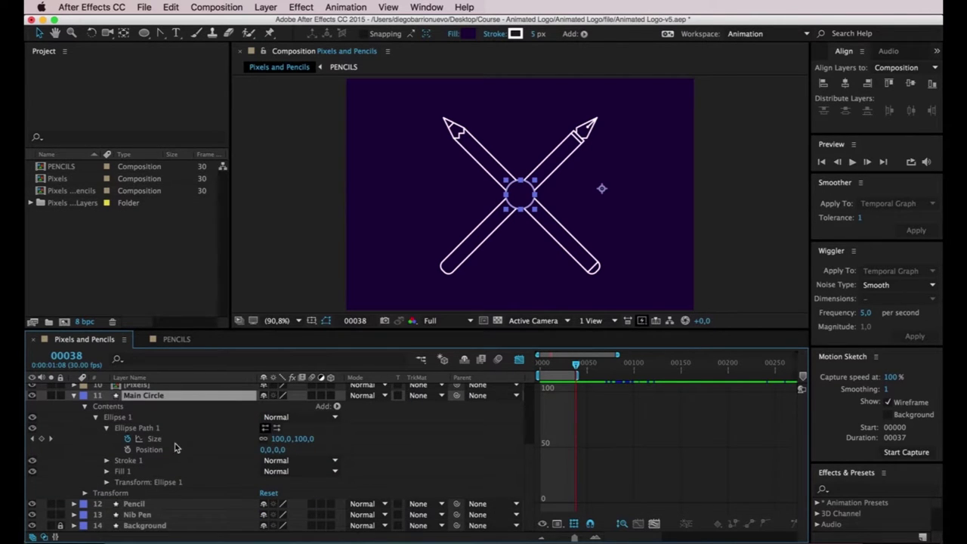
click(184, 438)
mouse_move(588, 396)
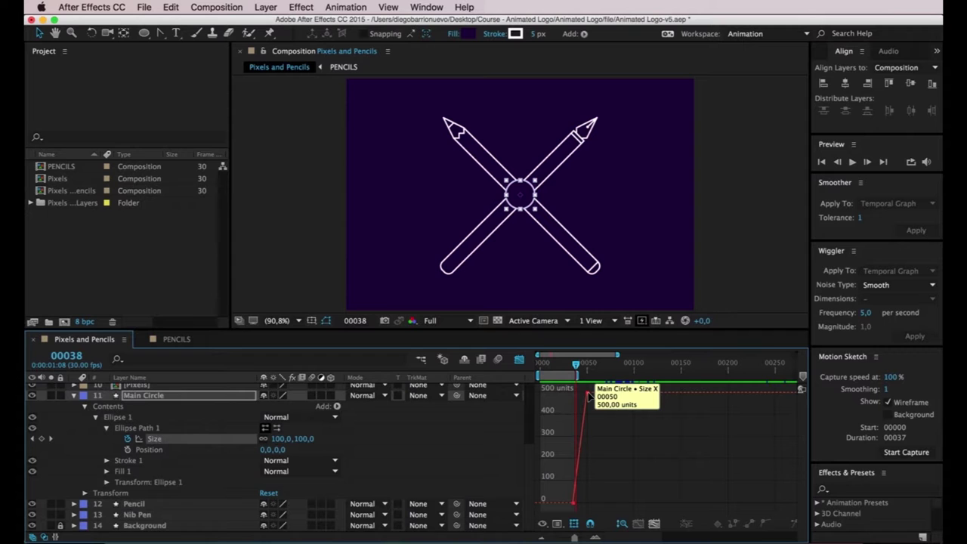
drag(576, 366, 582, 366)
key(semicolon)
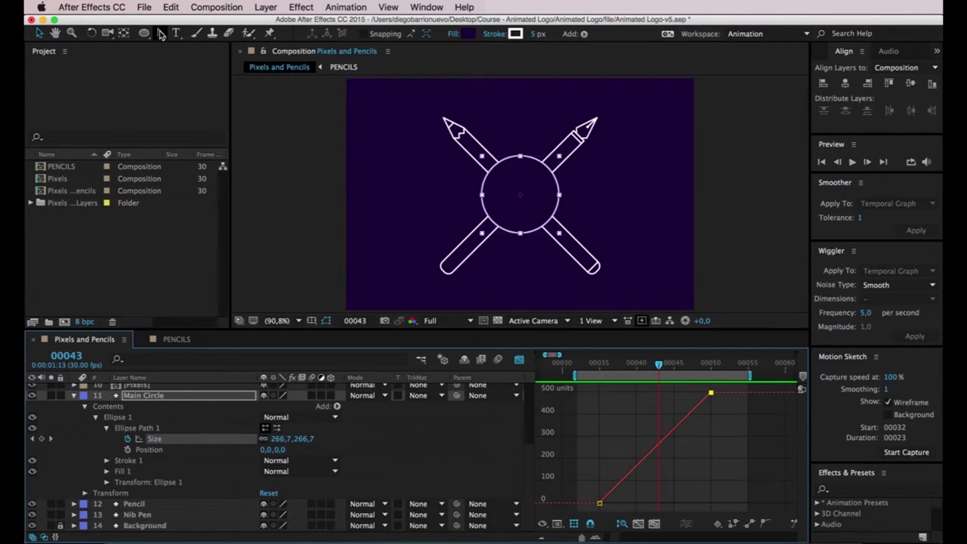
- Try pulling the final Size keyframe's bezier handle, then undo the change
click(161, 35)
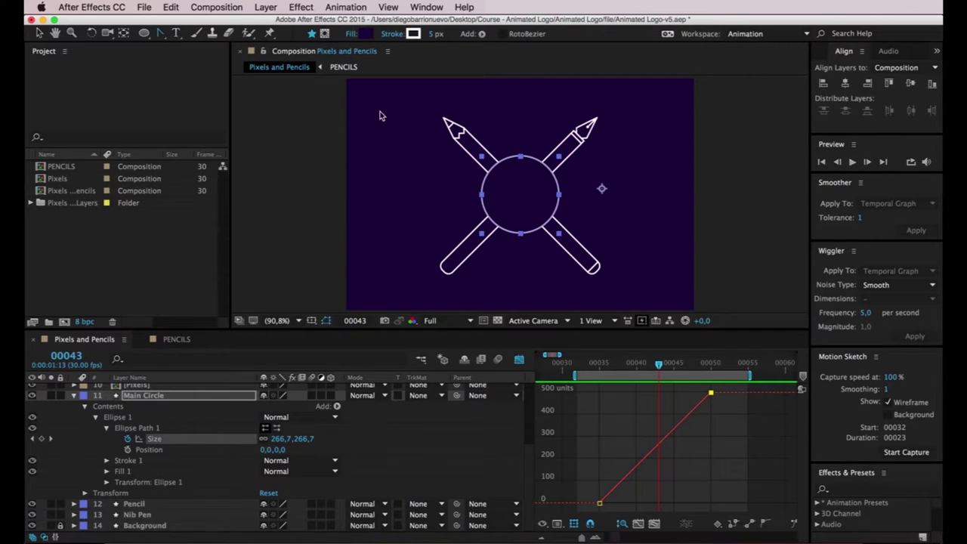
click(710, 394)
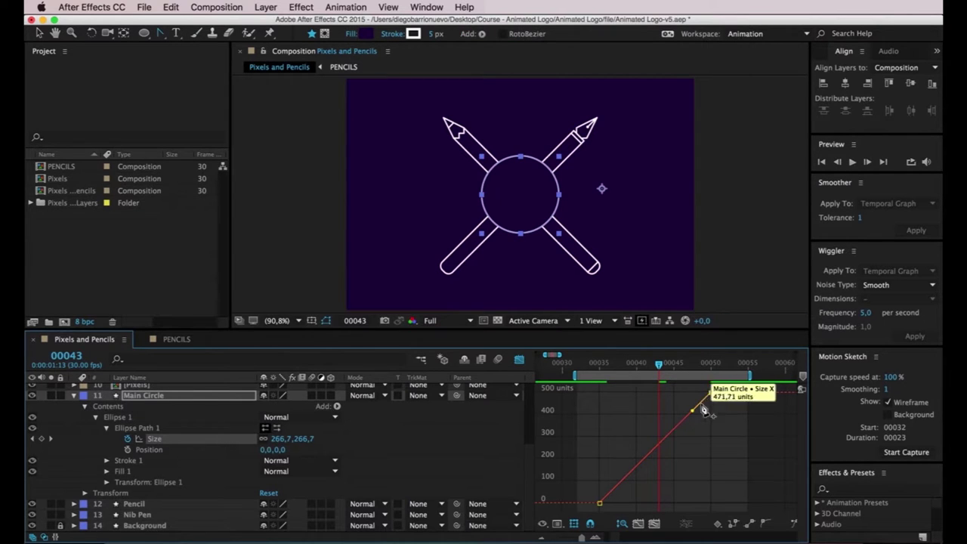
drag(693, 412, 697, 486)
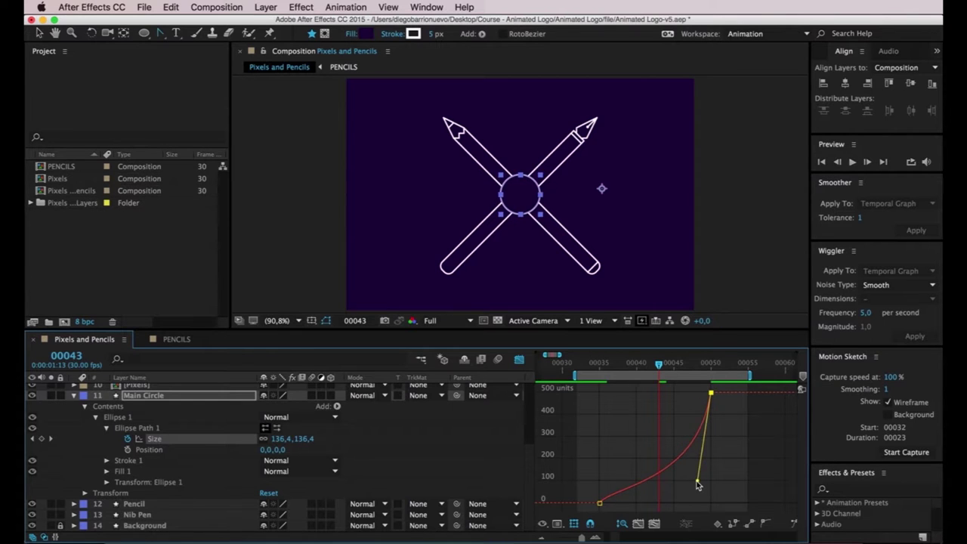
key(ctrl+z)
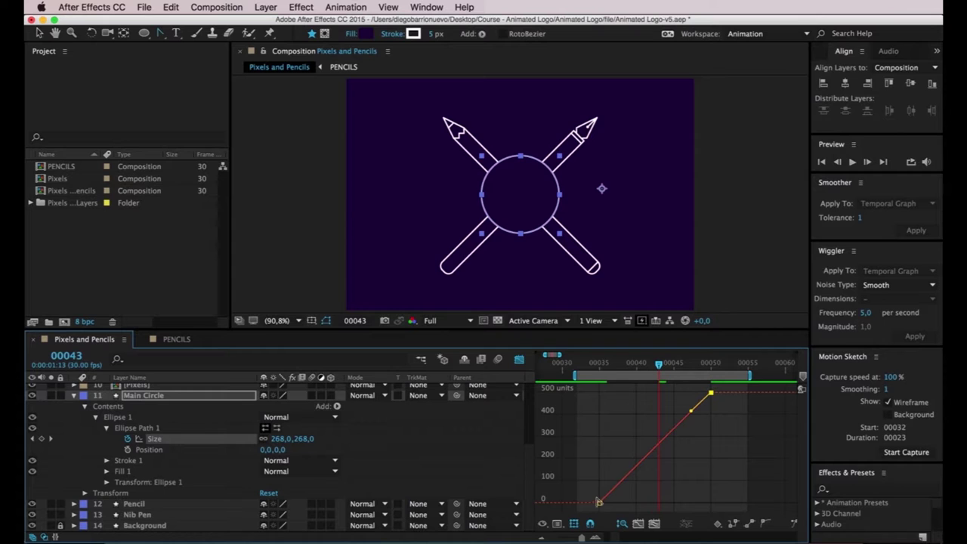
- Scrub the circle's growth from frame 35 to 50, then start easing the final keyframe
click(600, 365)
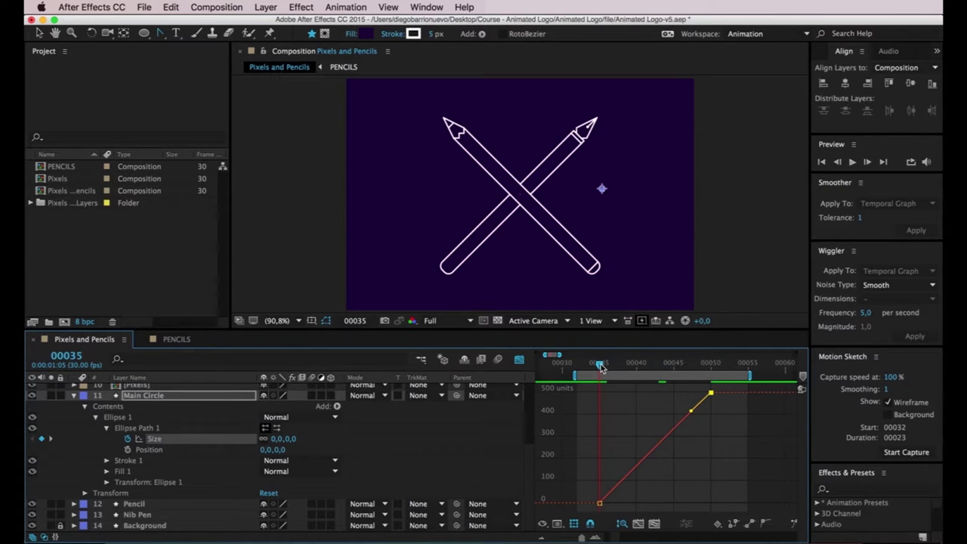
mouse_move(599, 504)
drag(600, 366, 711, 366)
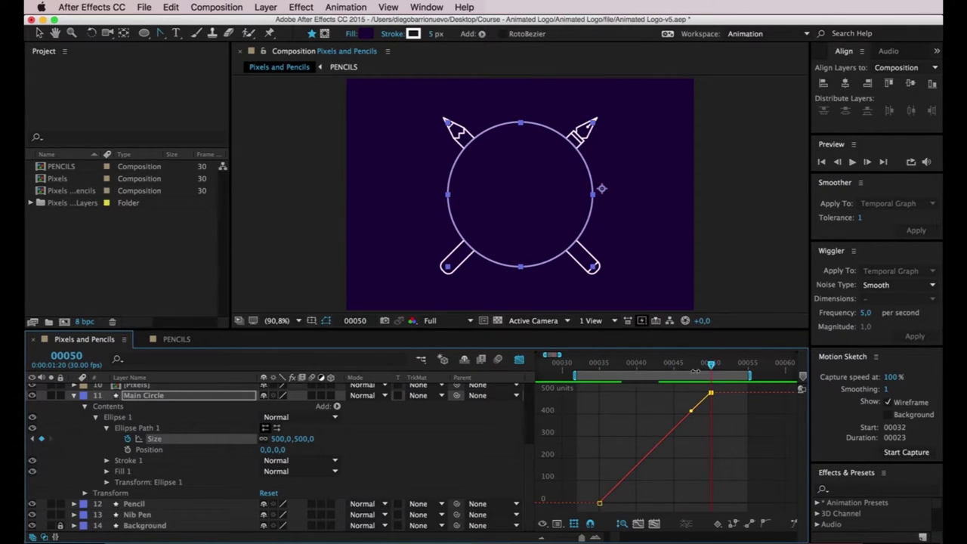
key(Page_Up)
key(Page_Up)
key(Page_Up)
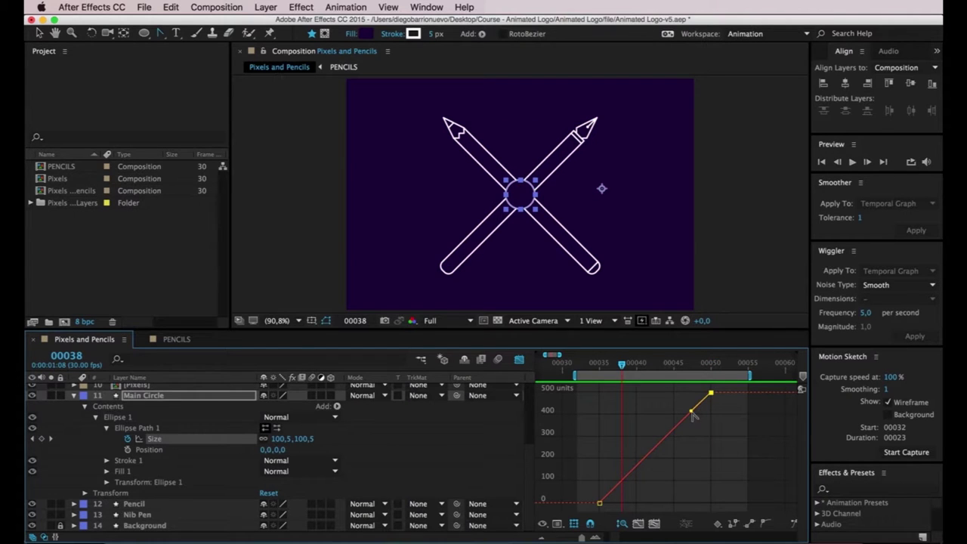
mouse_move(692, 412)
mouse_down()
mouse_move(668, 384)
mouse_move(674, 398)
mouse_up()
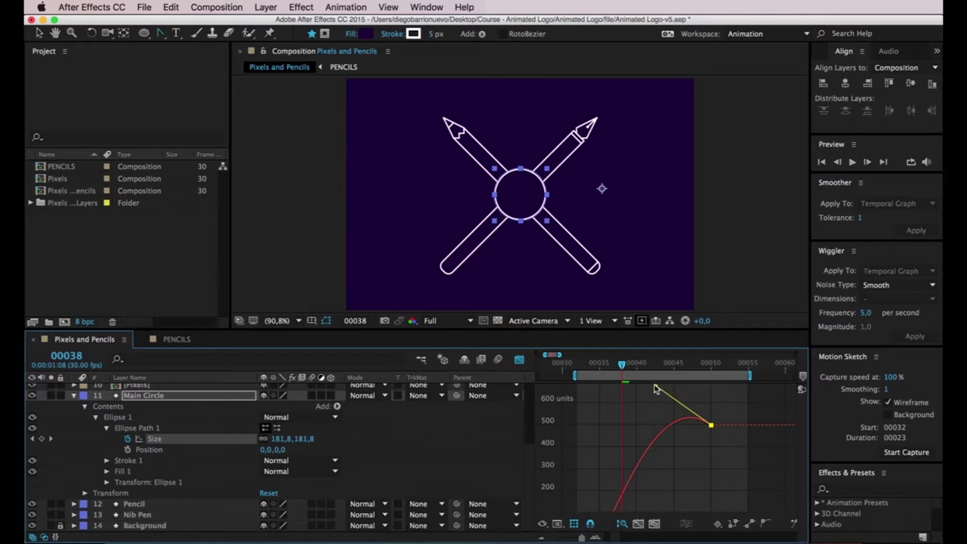
- Fine-tune the last Size keyframe's handle so growth slows into 500, then scrub and preview
drag(674, 398, 692, 387)
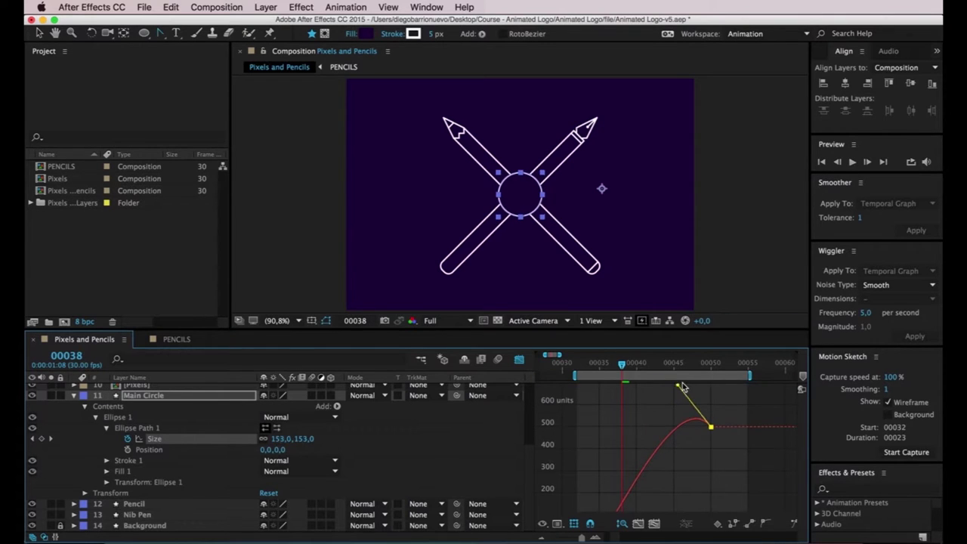
drag(692, 388, 695, 393)
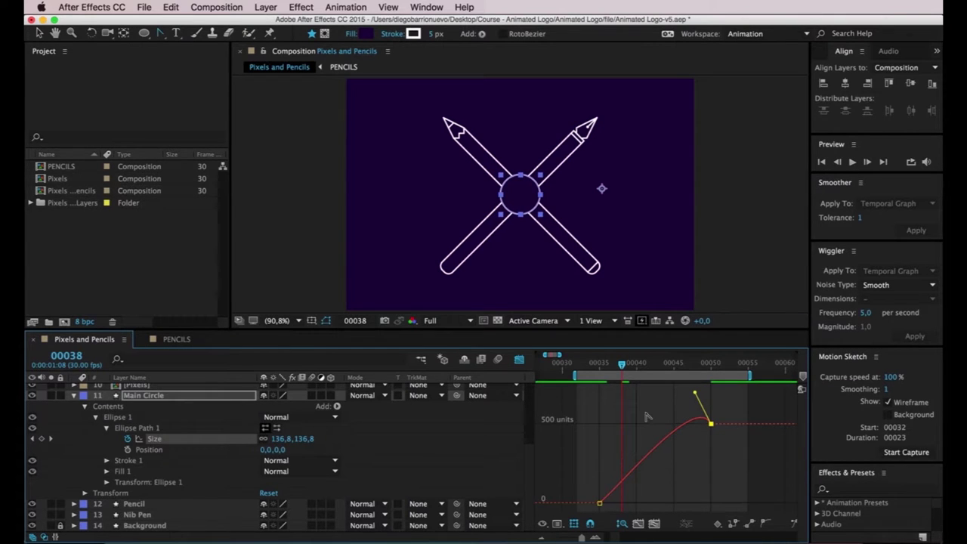
drag(625, 370, 681, 380)
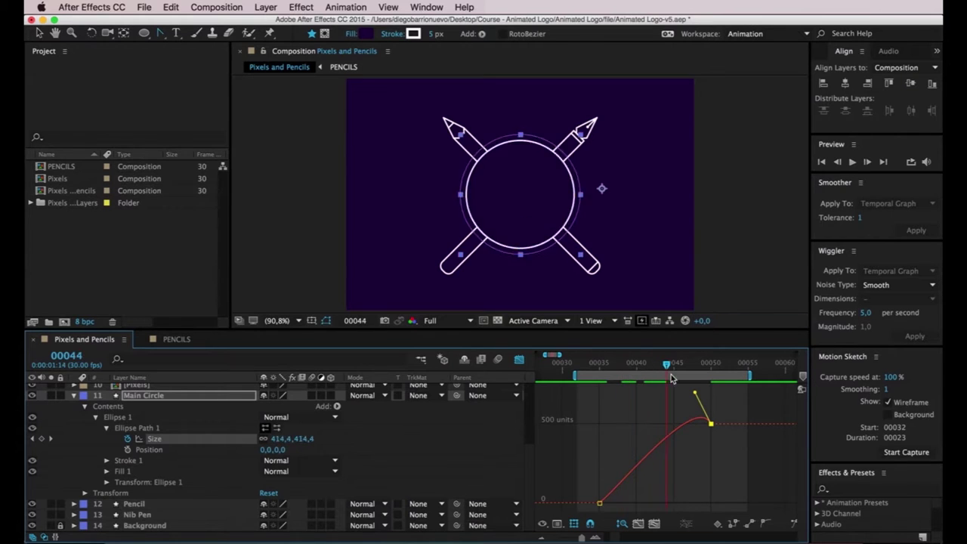
mouse_move(699, 423)
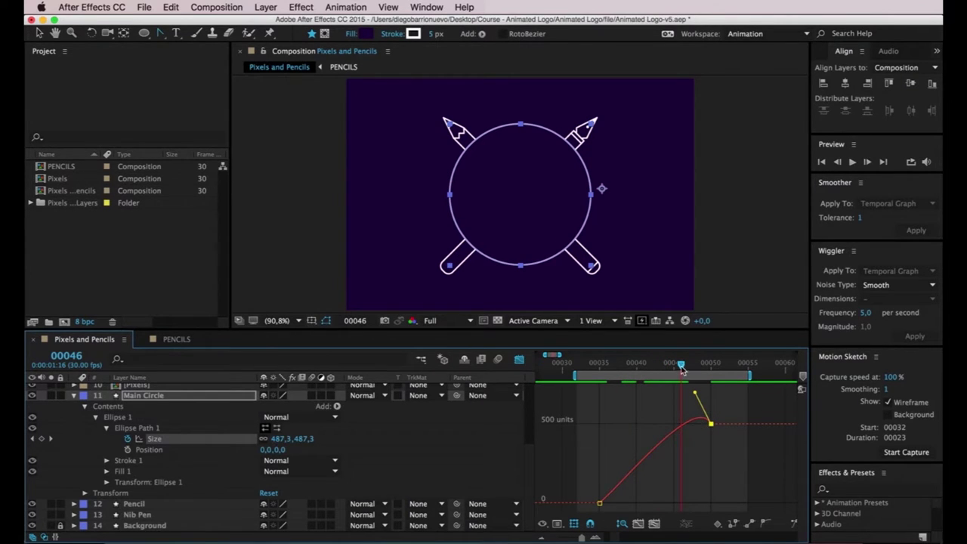
drag(680, 368, 580, 383)
key(space)
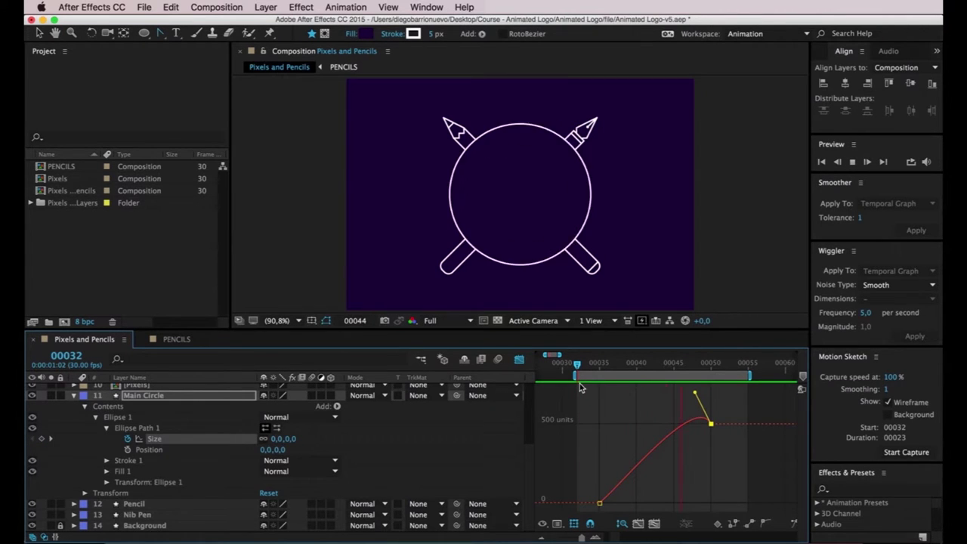
key(space)
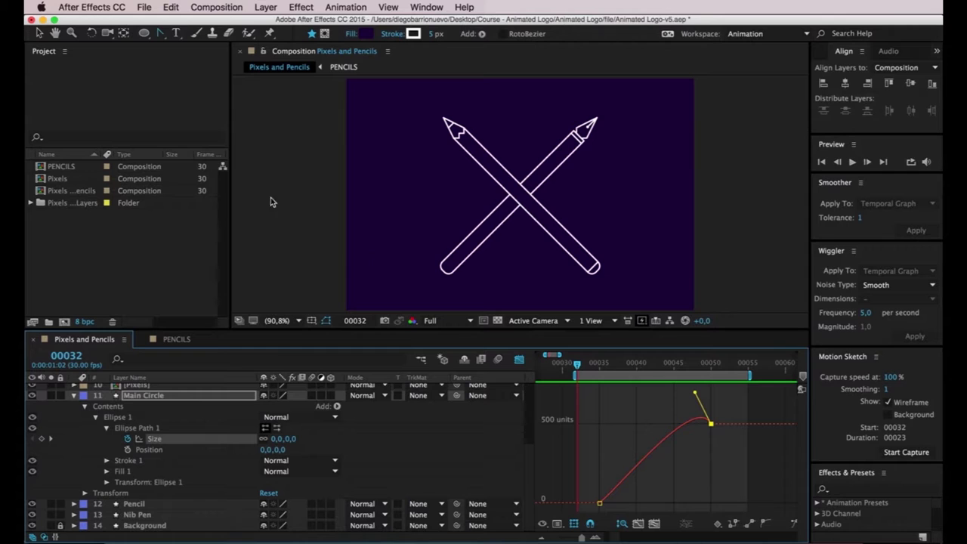
click(160, 33)
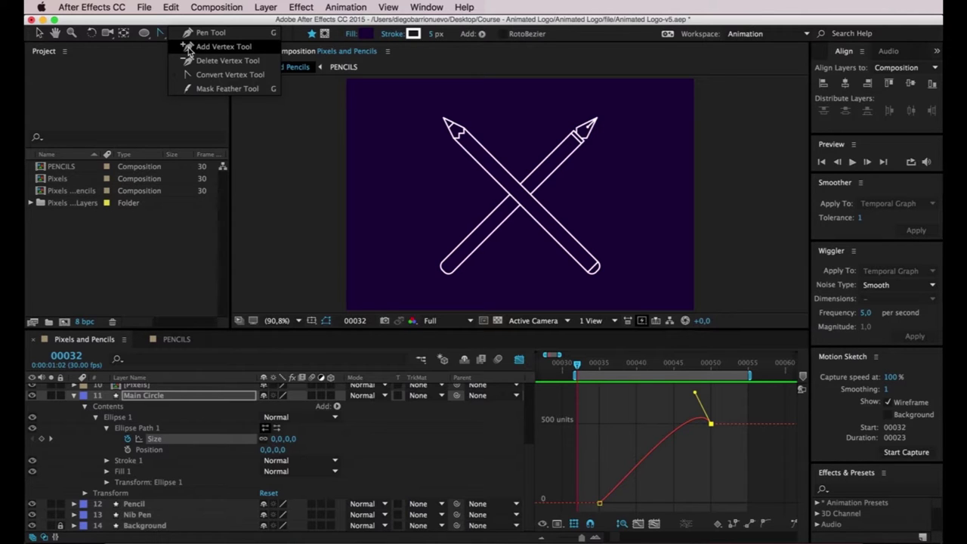
- Add a Size keyframe near the curve's top and raise it to about 636 at frame 47
click(191, 49)
drag(709, 424, 703, 399)
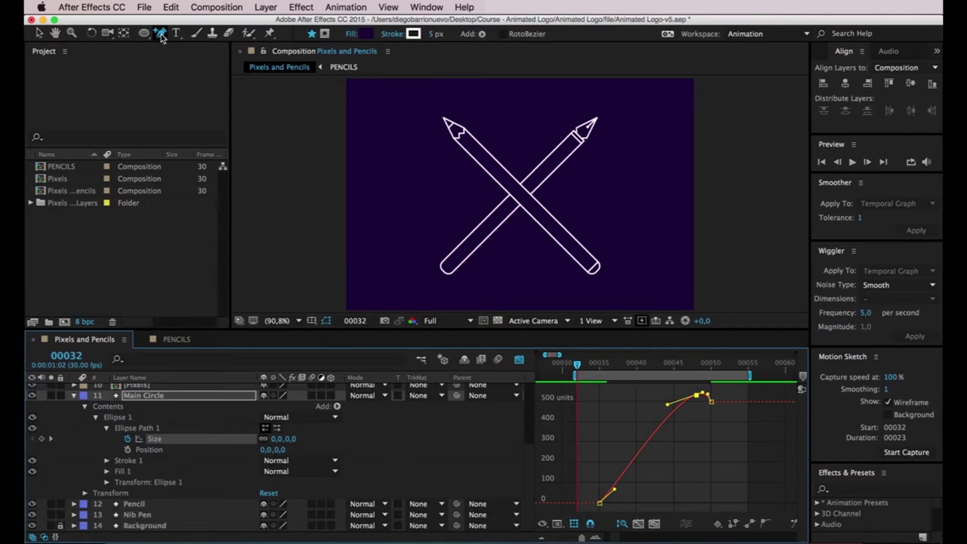
drag(161, 38, 181, 33)
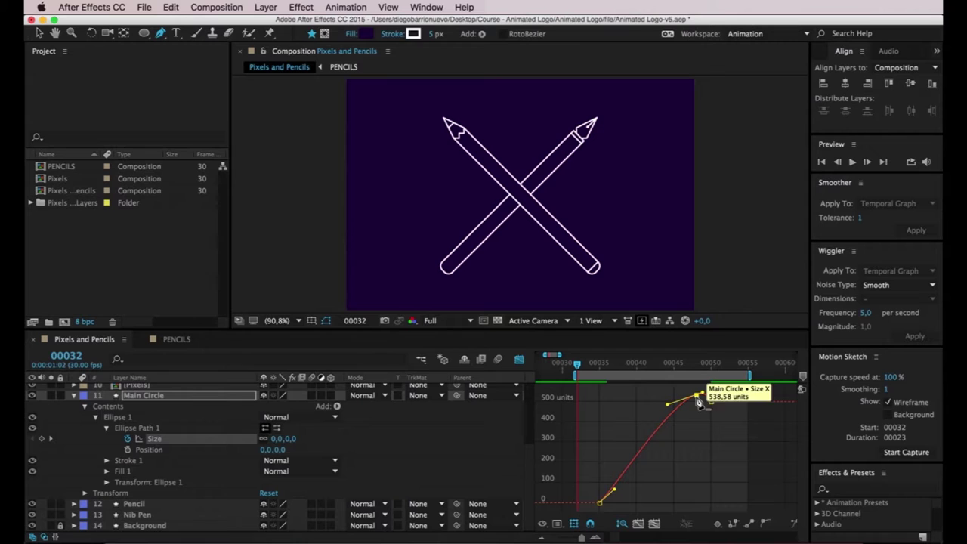
key(v)
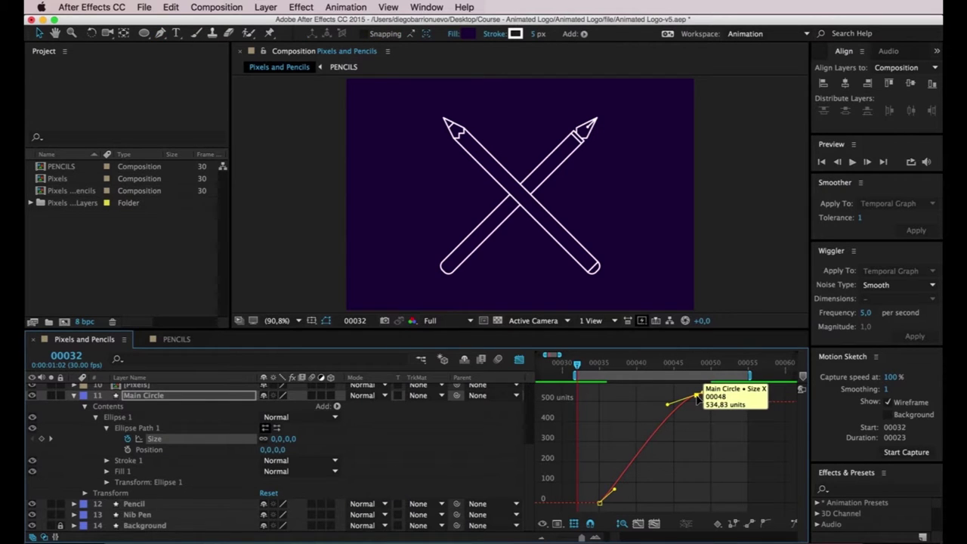
drag(697, 396, 692, 390)
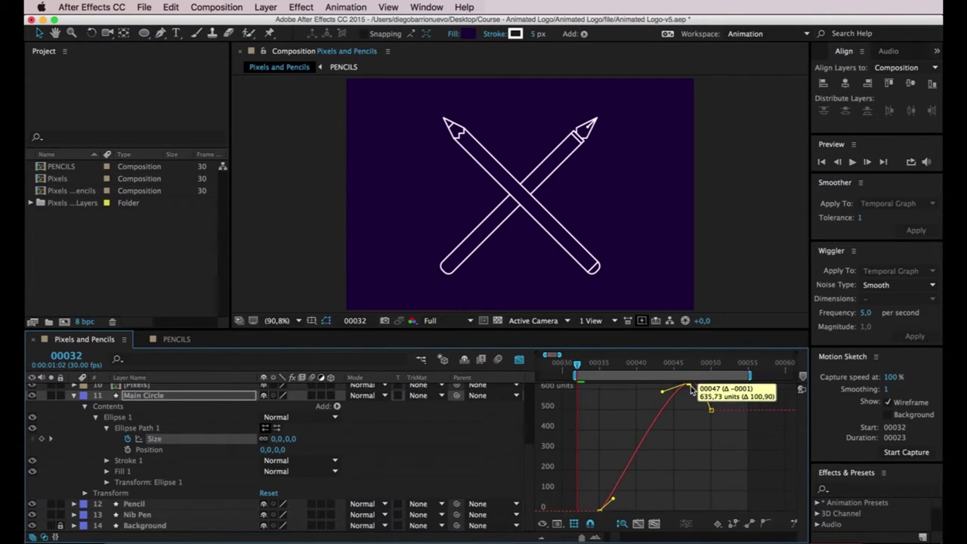
- Preview the bounce and steepen the curve leaving the frame-35 keyframe
click(621, 364)
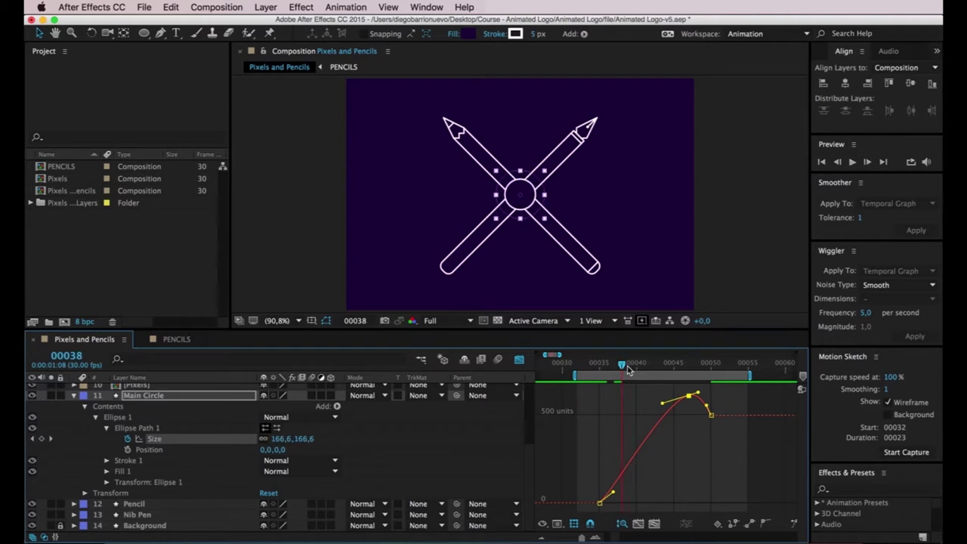
drag(627, 369, 583, 362)
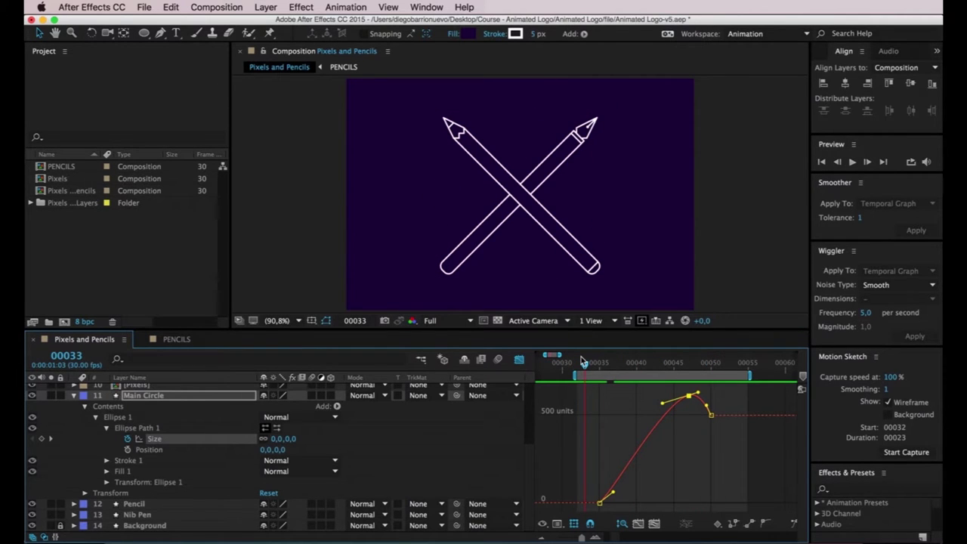
key(space)
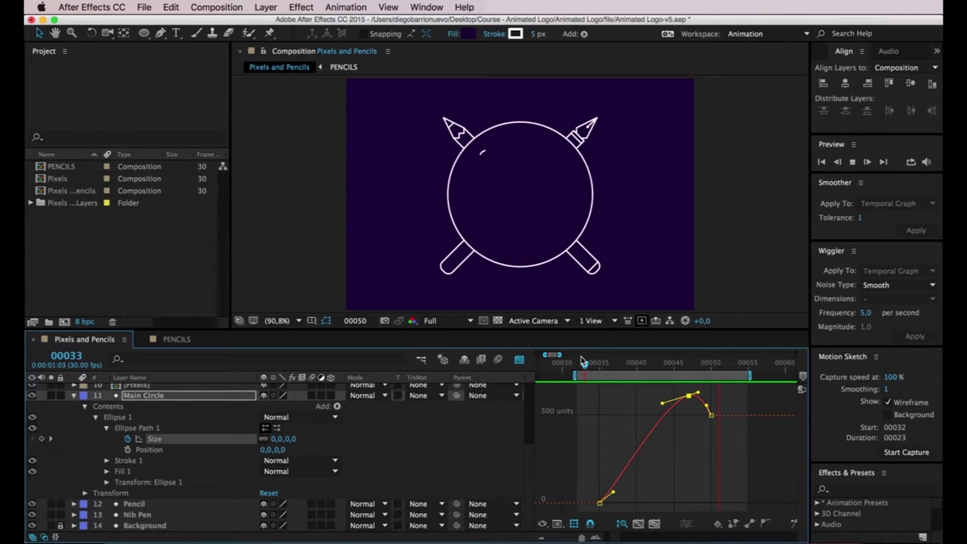
key(space)
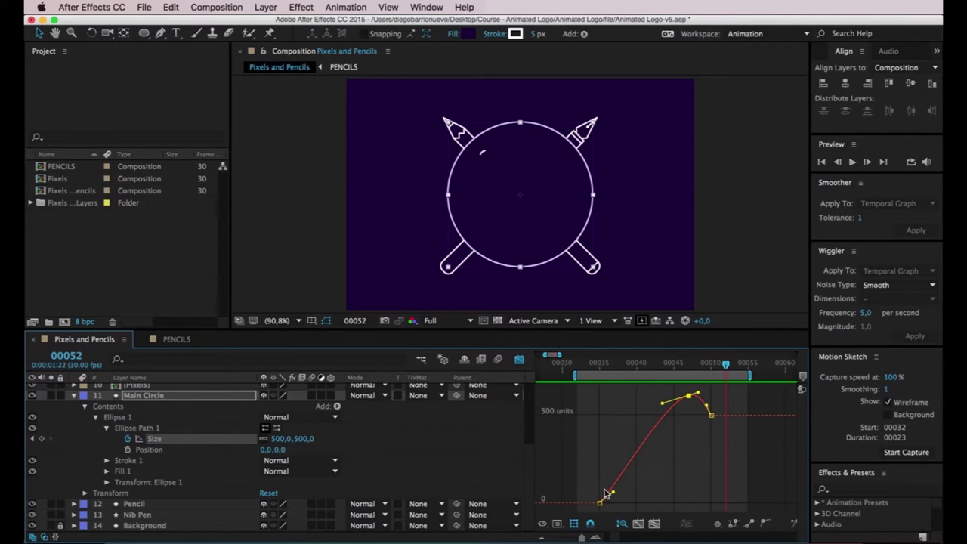
mouse_move(619, 496)
mouse_down()
mouse_move(648, 508)
mouse_move(607, 414)
mouse_up()
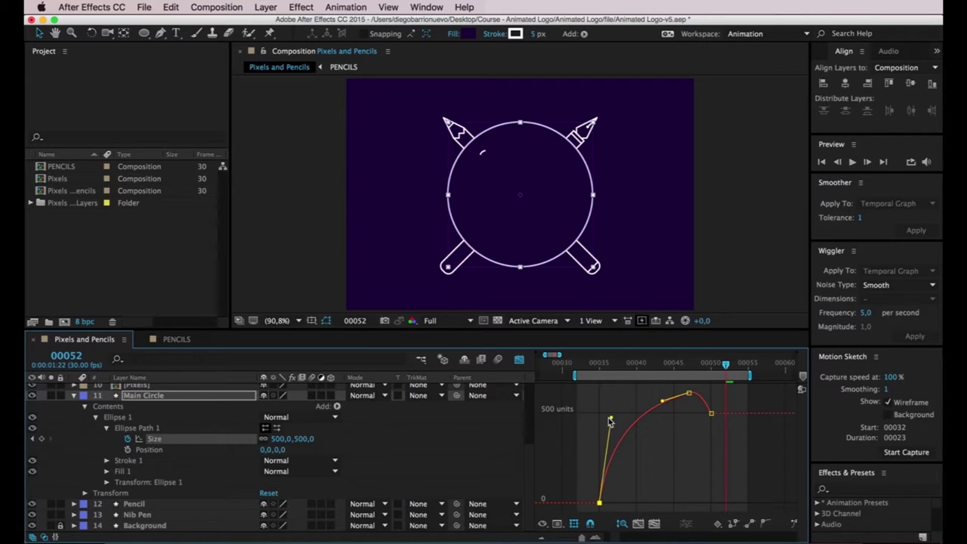
click(579, 365)
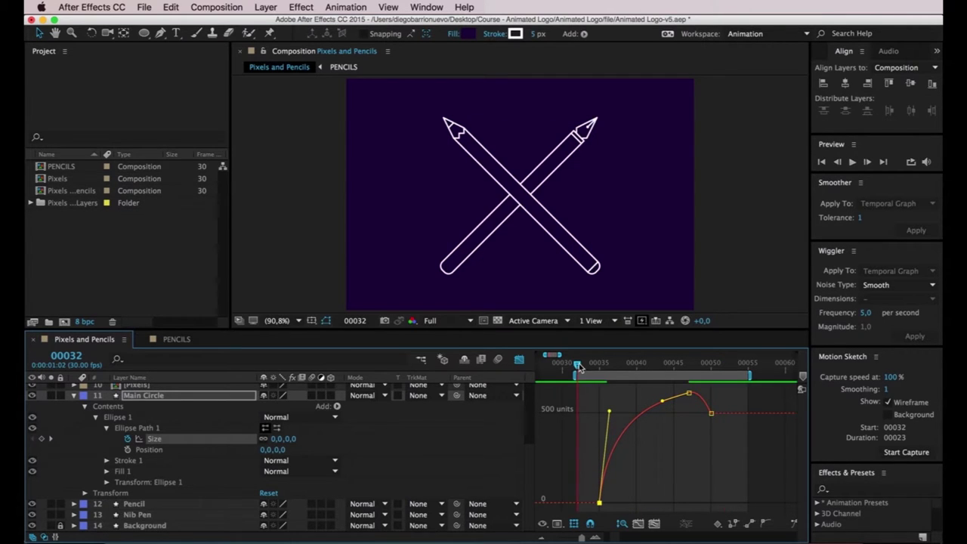
- Drag the first Size keyframe's handle right for a stronger ease-out and preview it
key(space)
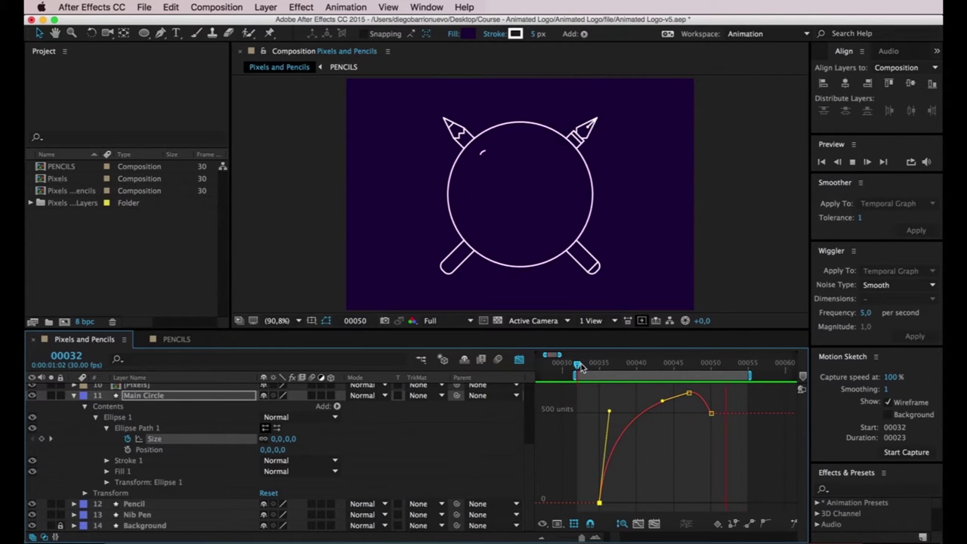
key(space)
drag(609, 412, 662, 502)
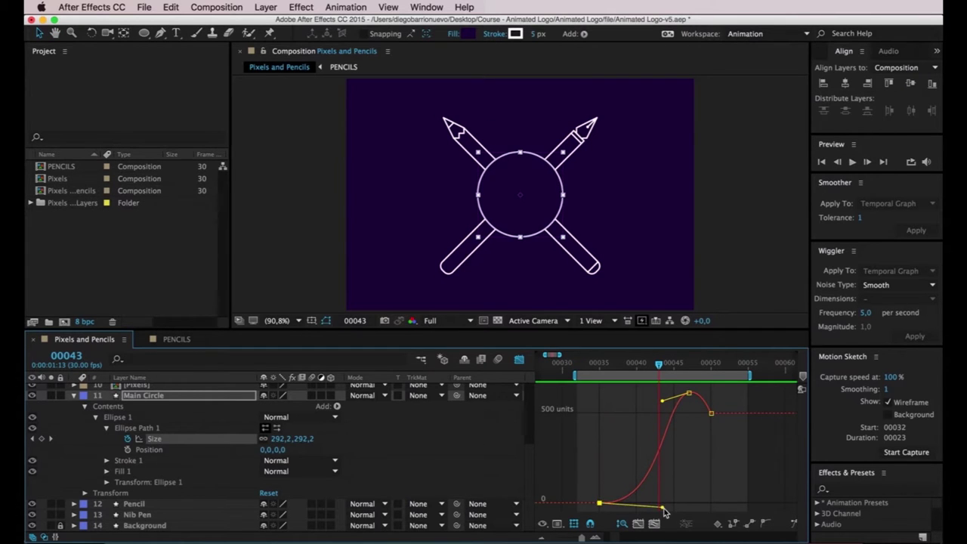
drag(660, 363, 592, 368)
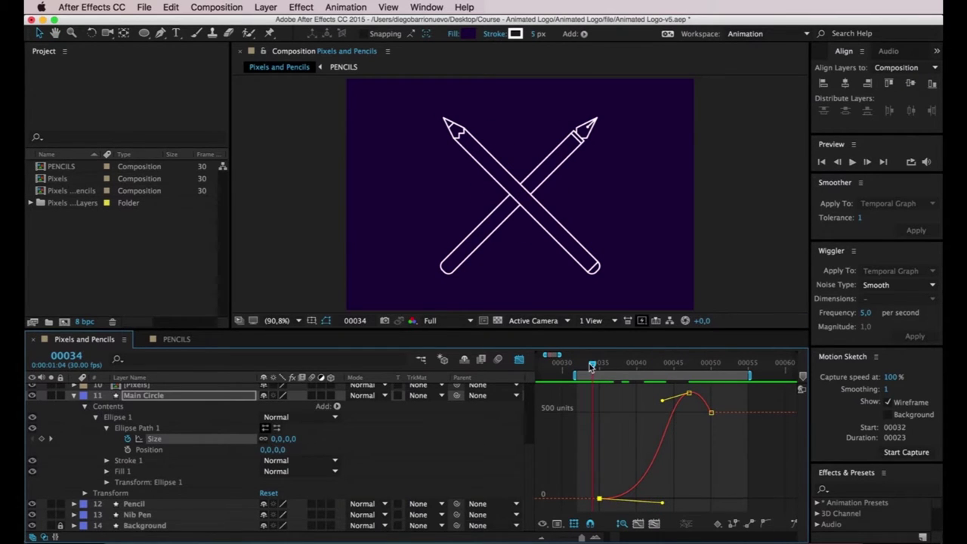
key(space)
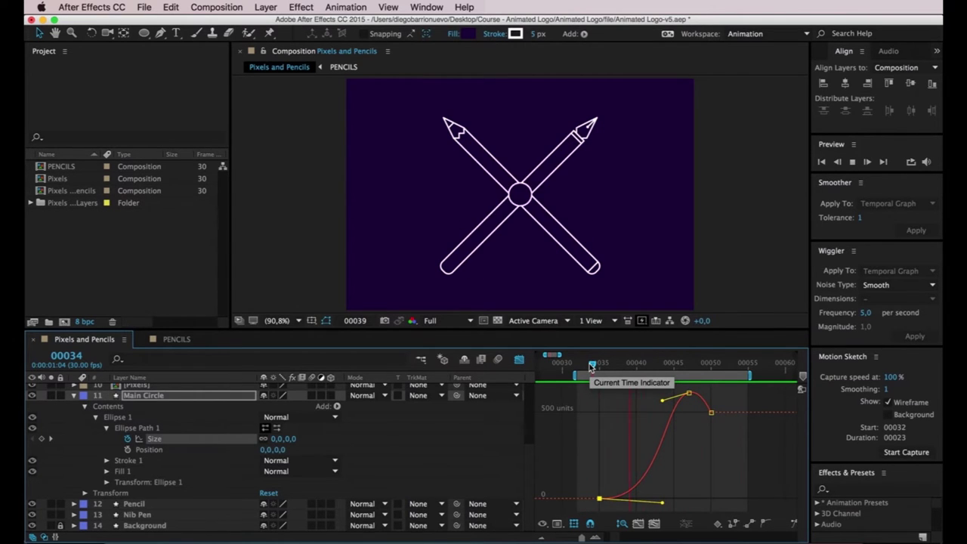
click(593, 366)
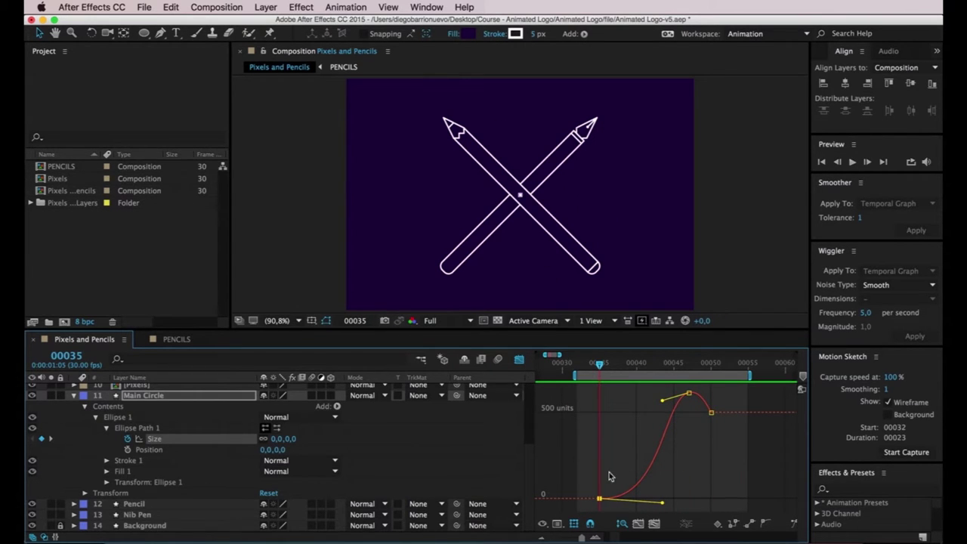
- Scrub through the circle's growth, checking its peak and settling at 500, then preview again
drag(616, 368, 680, 369)
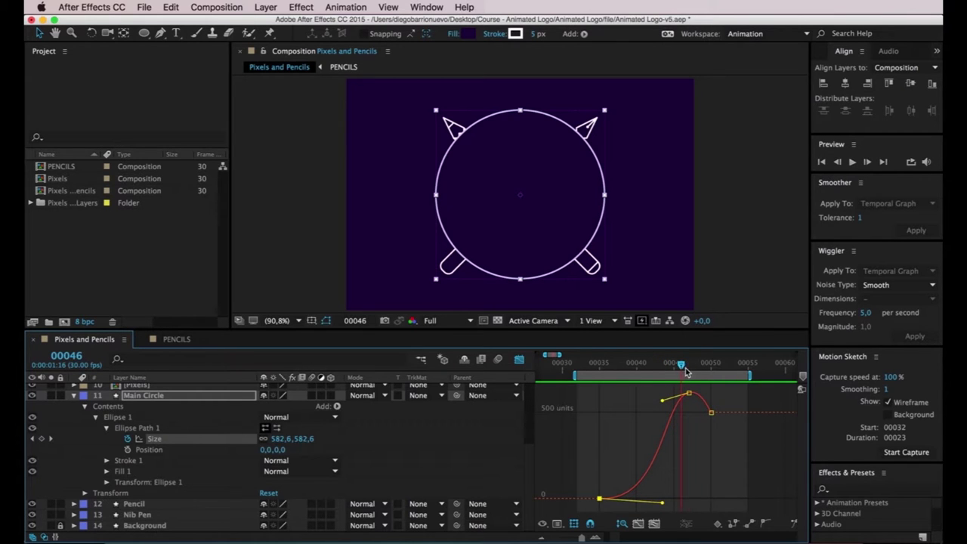
drag(686, 370, 689, 370)
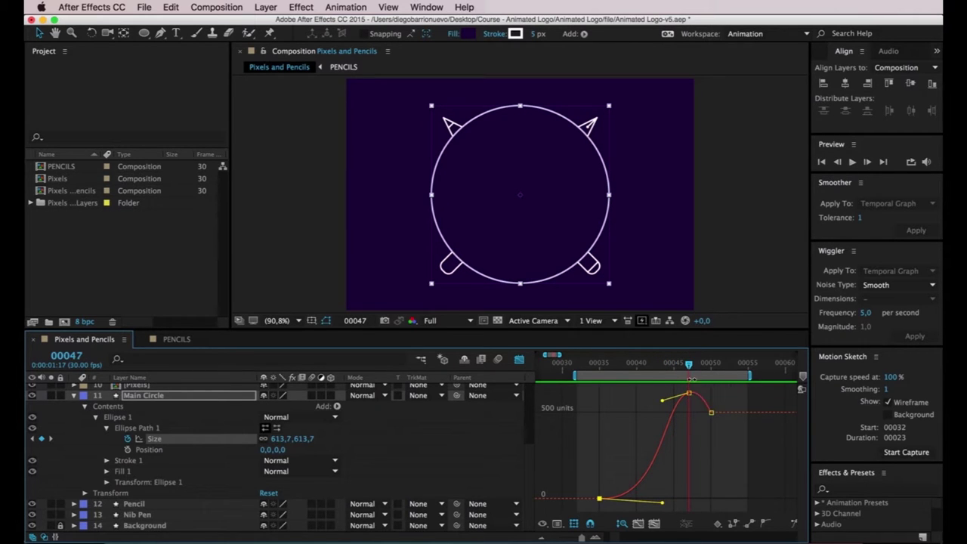
drag(690, 368, 710, 374)
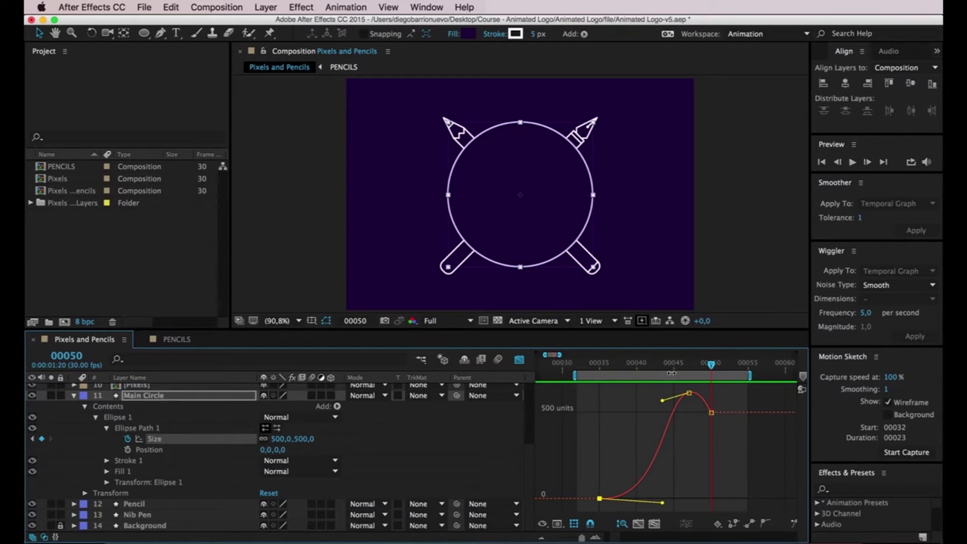
drag(713, 371, 591, 370)
key(space)
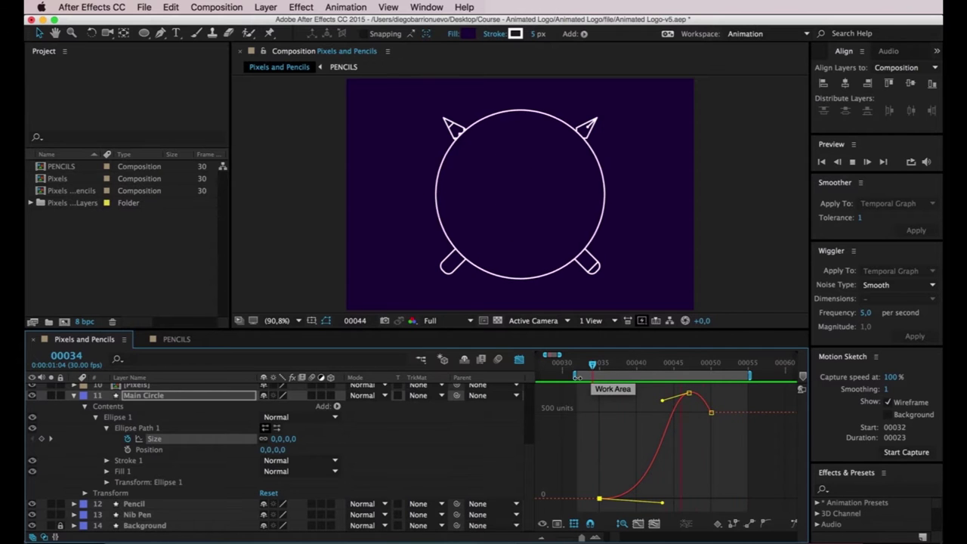
click(578, 382)
key(space)
- Add a Size keyframe near frame 50 and drag it down to about 437
key(u)
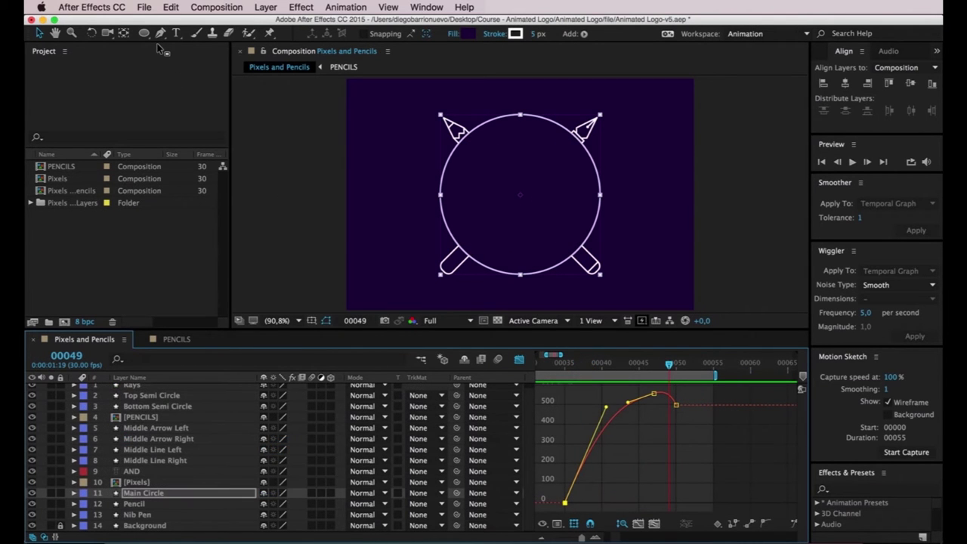
click(161, 34)
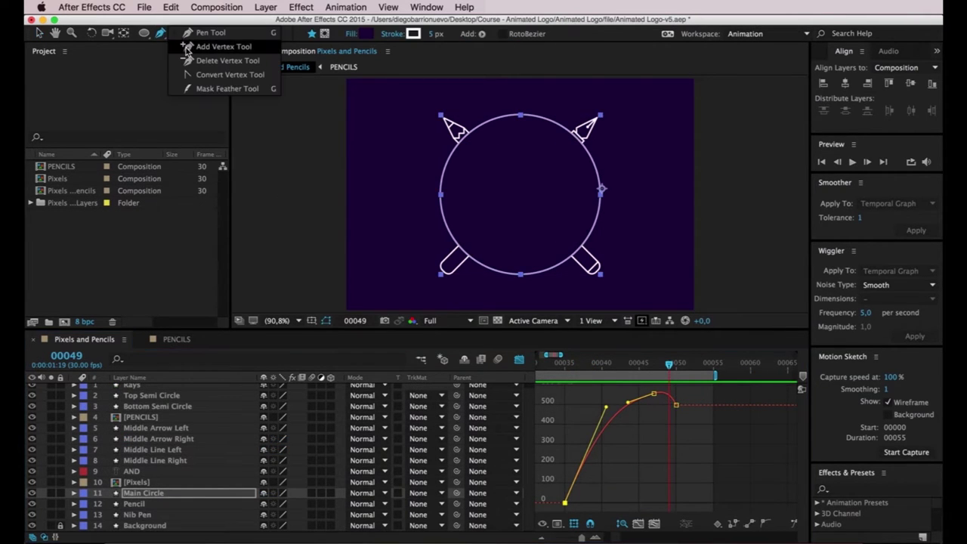
click(678, 406)
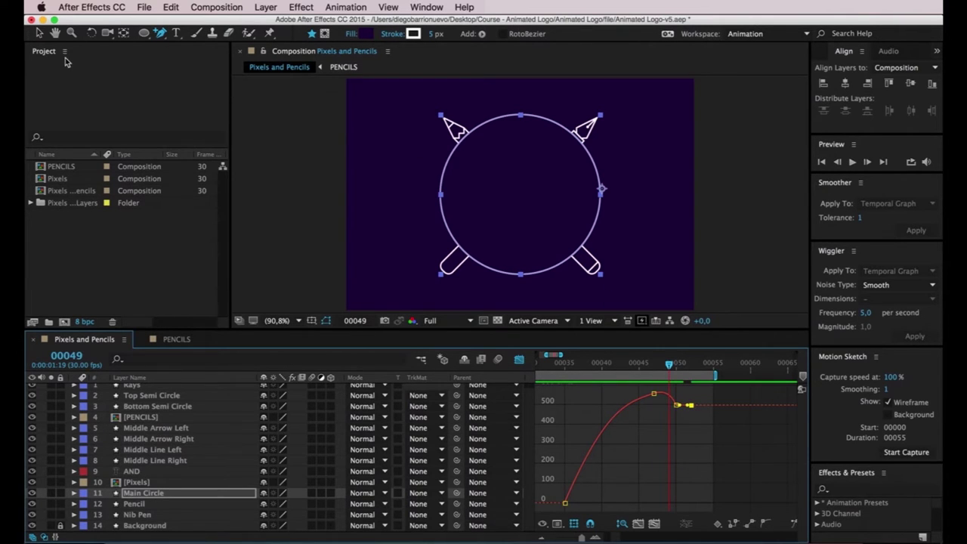
key(v)
drag(678, 405, 678, 427)
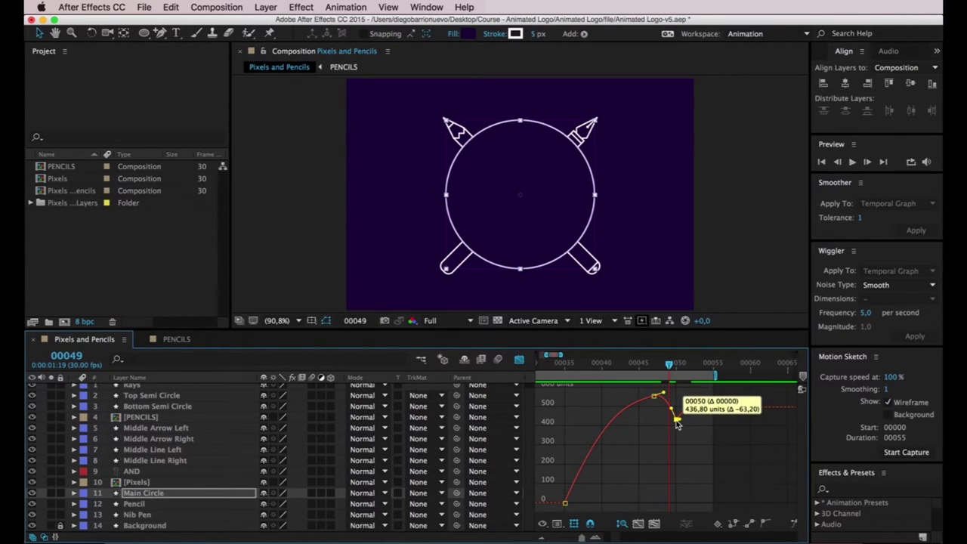
drag(678, 427, 678, 418)
- Adjust the easing around the peak Size keyframe near 531 and return before the circle appears
click(663, 394)
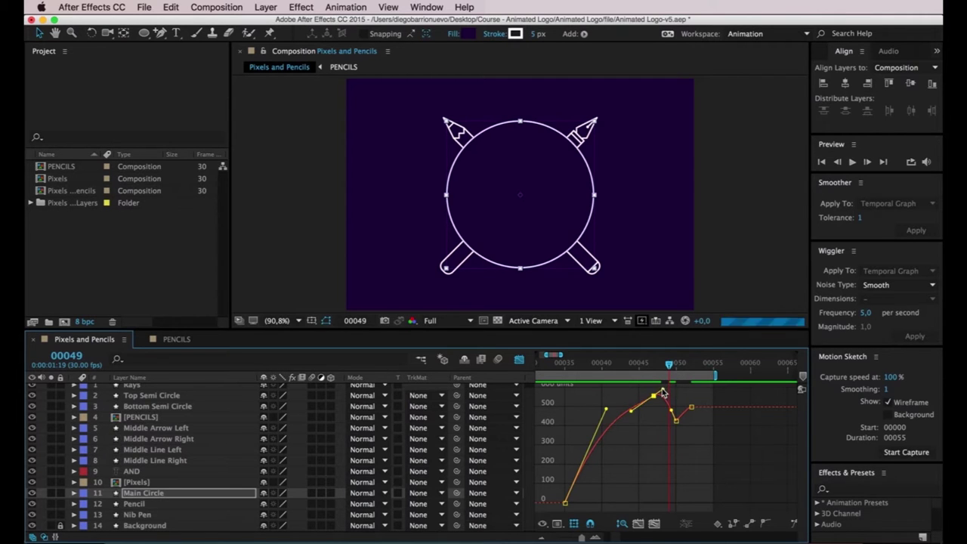
drag(665, 401, 665, 395)
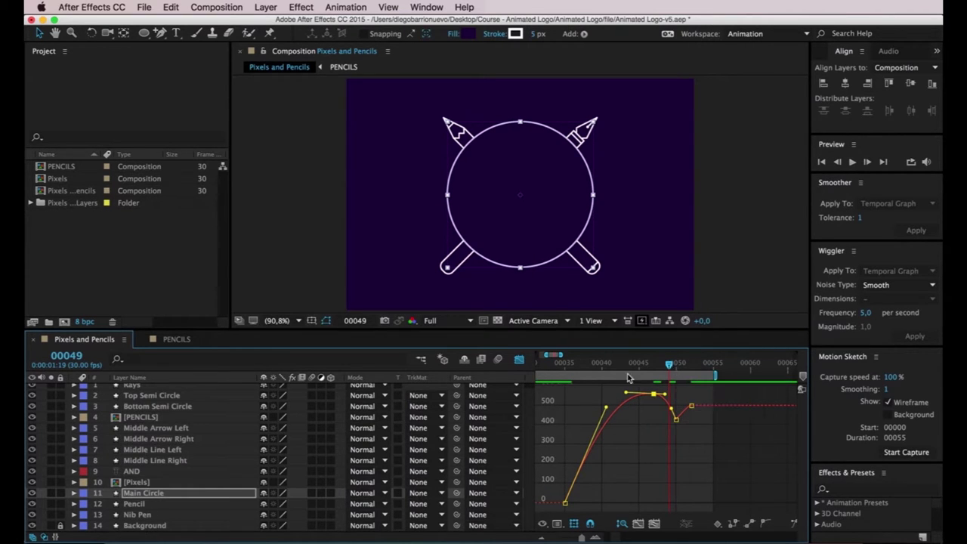
drag(638, 375, 565, 375)
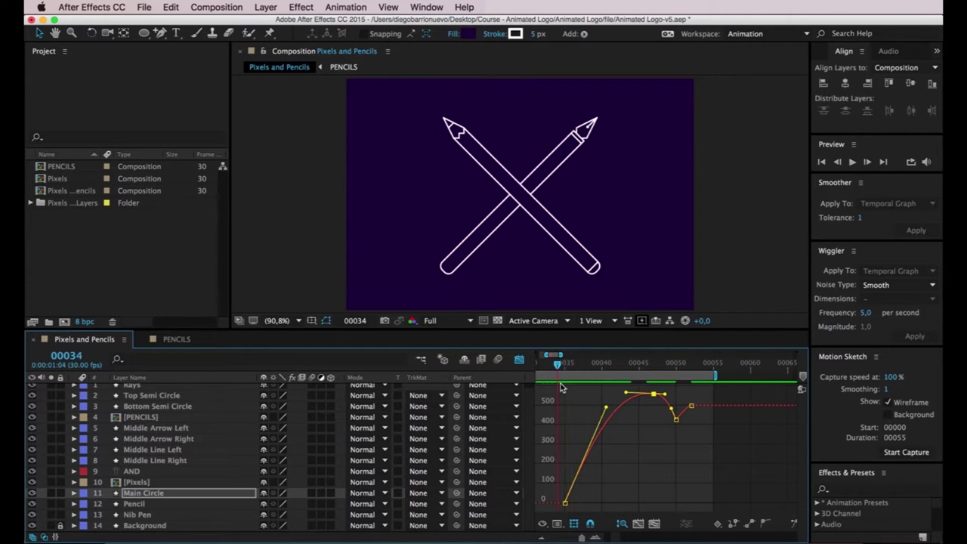
- Reshape the ease into the final Size keyframe and preview the bounce
key(space)
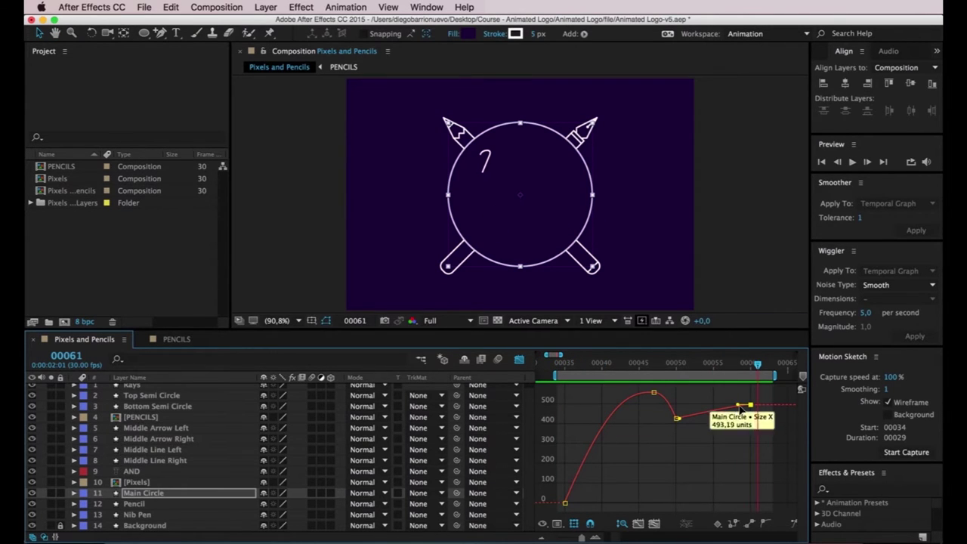
drag(717, 404, 692, 396)
key(space)
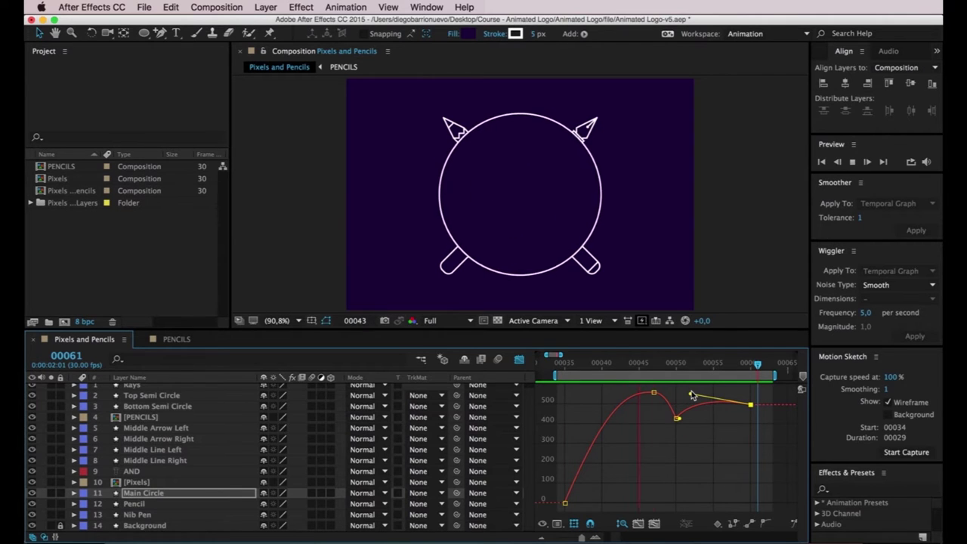
key(space)
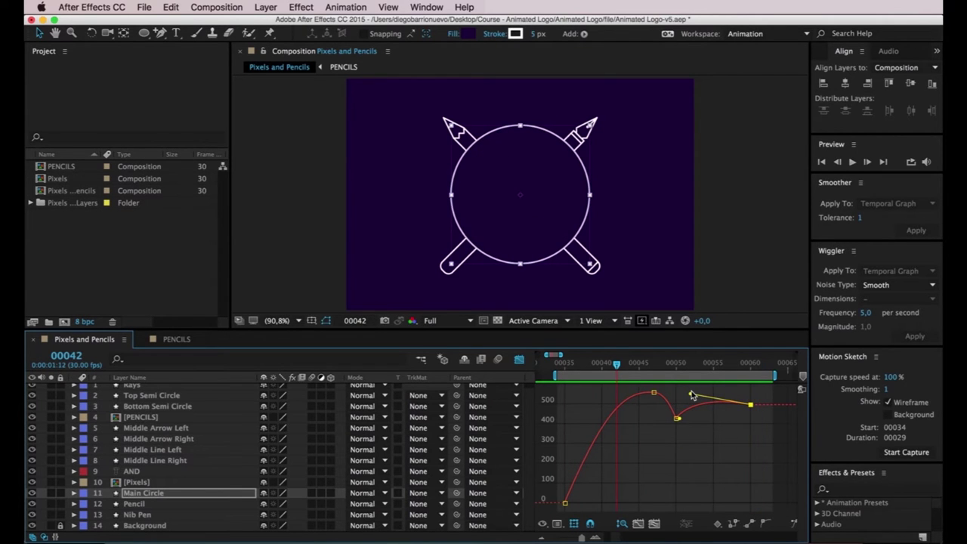
- Move the final Size keyframe earlier to frame 54 and preview the tighter bounce
drag(750, 405, 705, 405)
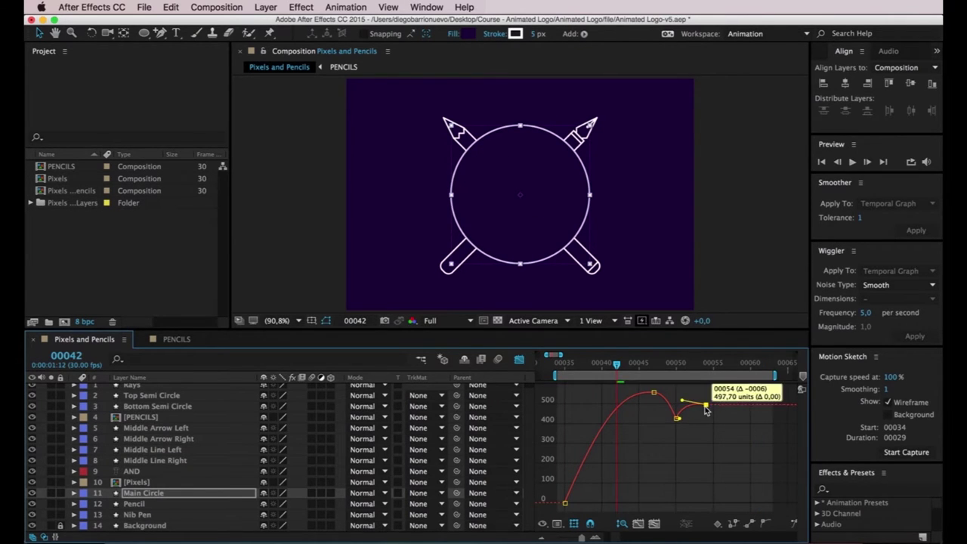
key(space)
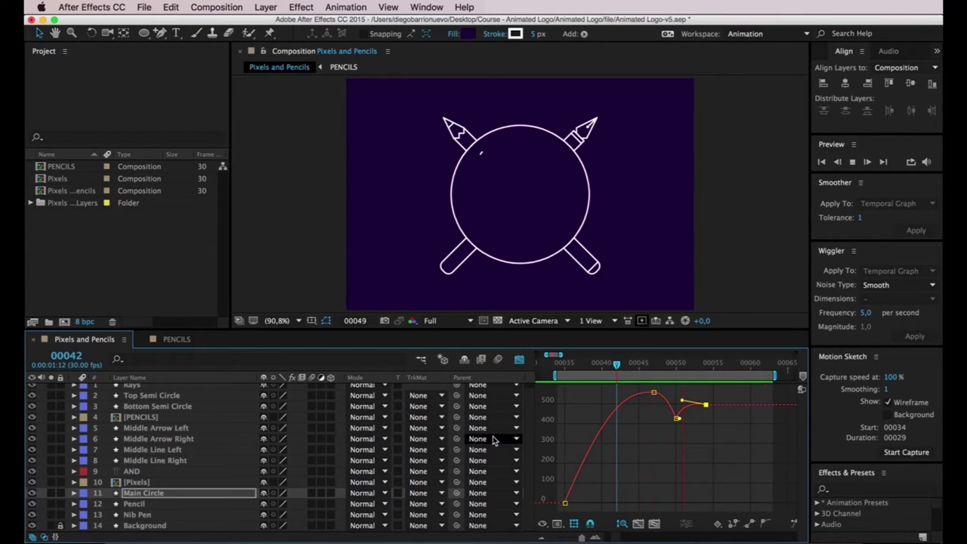
key(space)
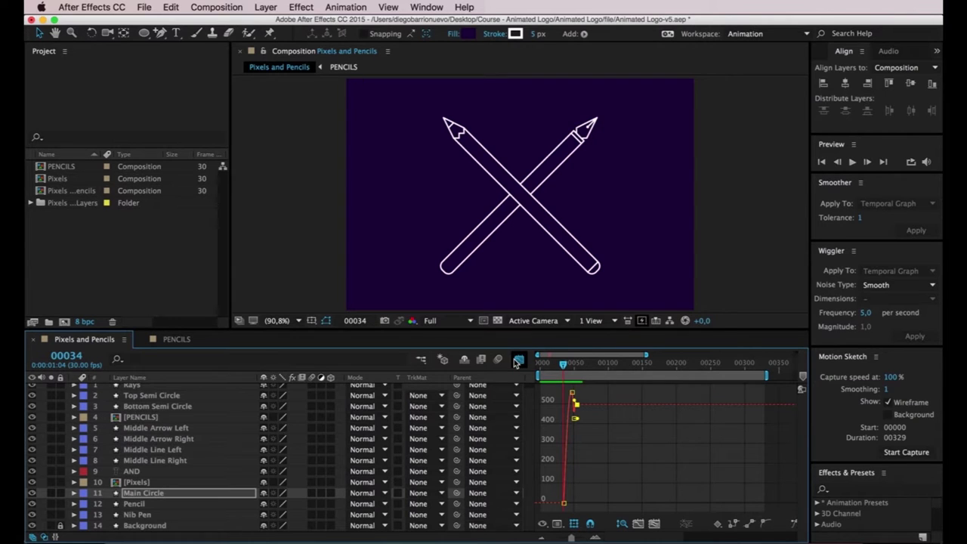
- Return to layer bars, review the circle, 'Pixels' and AND arrow lines, then select Middle Line Right
click(519, 360)
drag(592, 376, 642, 377)
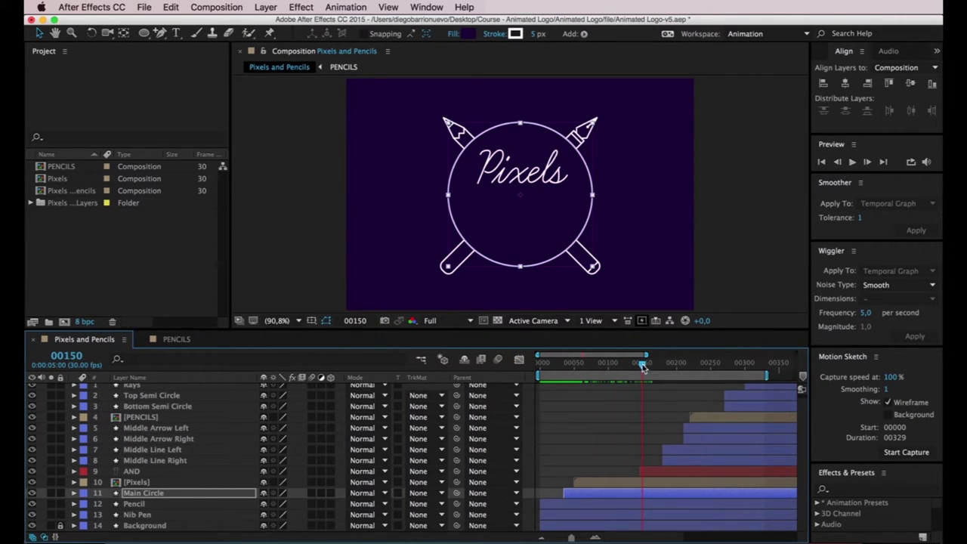
key(space)
key(space)
drag(673, 374, 690, 374)
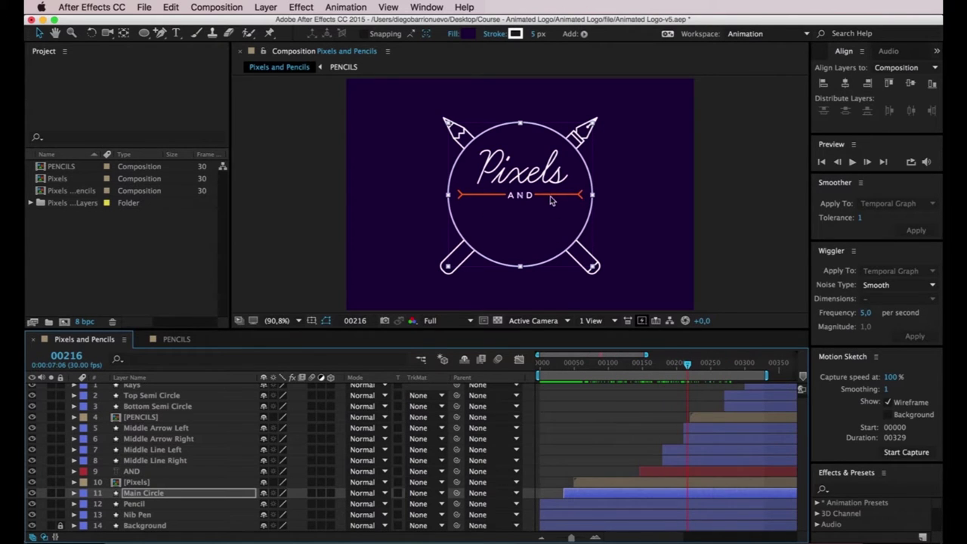
drag(686, 367, 672, 367)
click(82, 461)
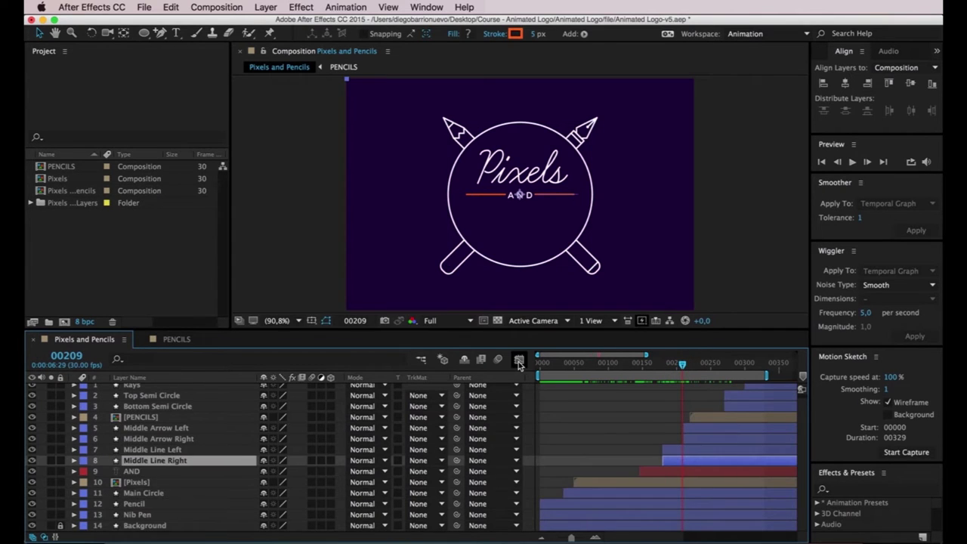
- Open Middle Line Right's Trim Paths and view its Start values in the Graph Editor
click(74, 460)
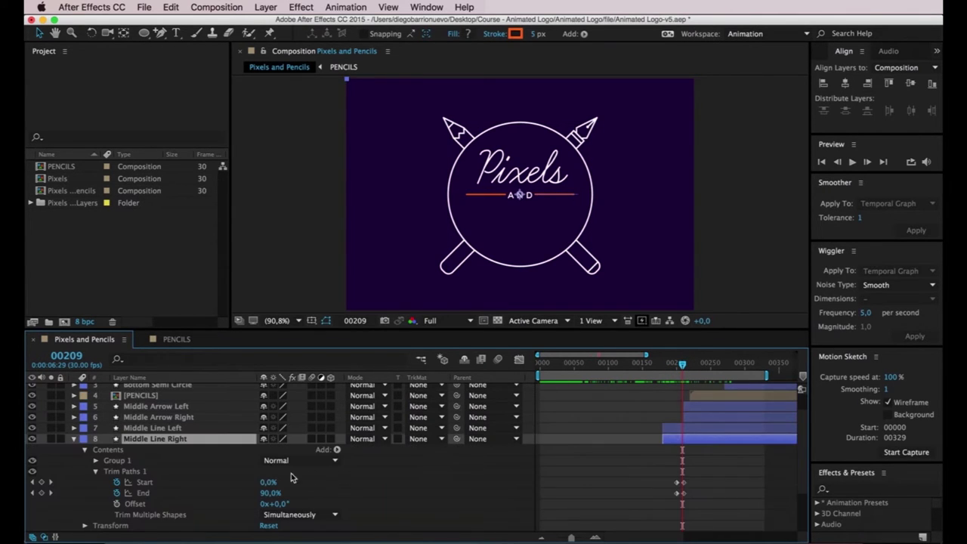
scroll(223, 489, down, 1)
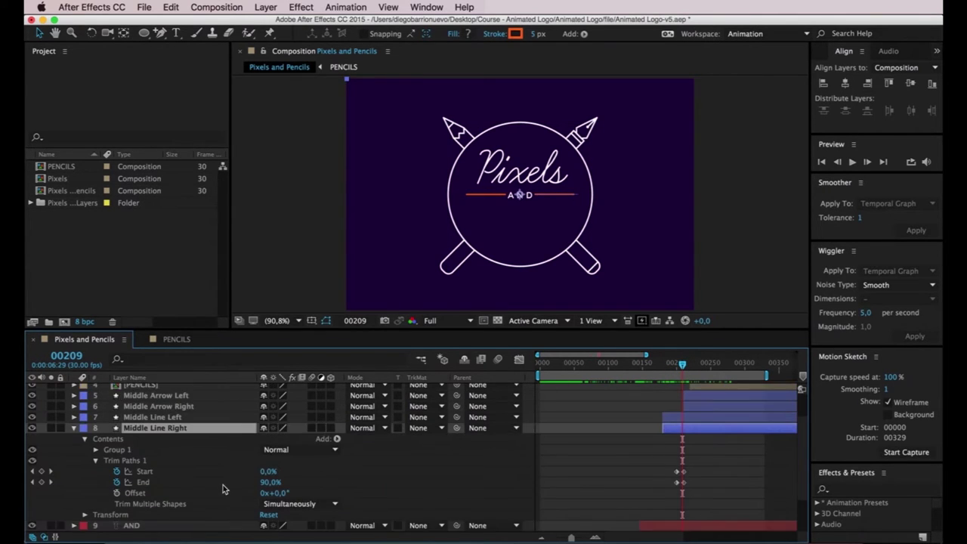
click(376, 471)
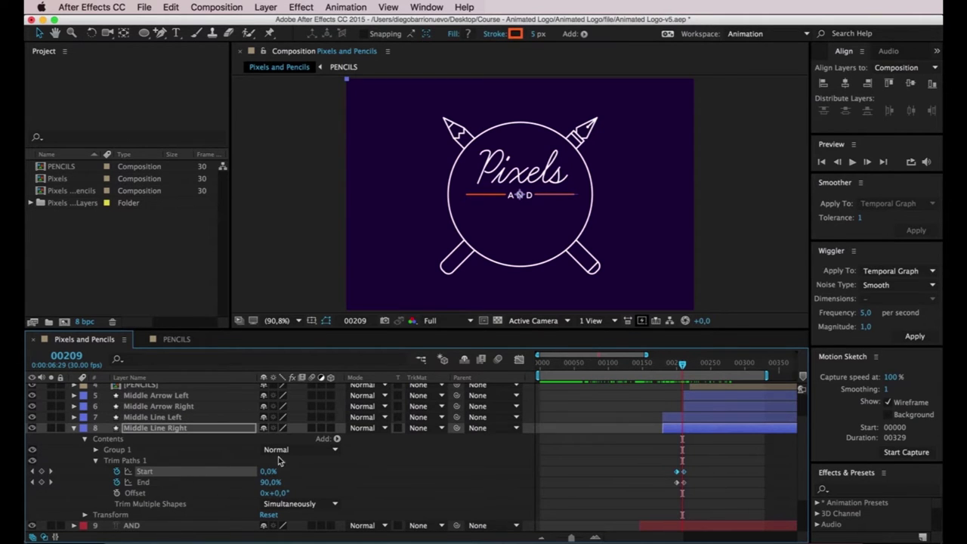
click(519, 362)
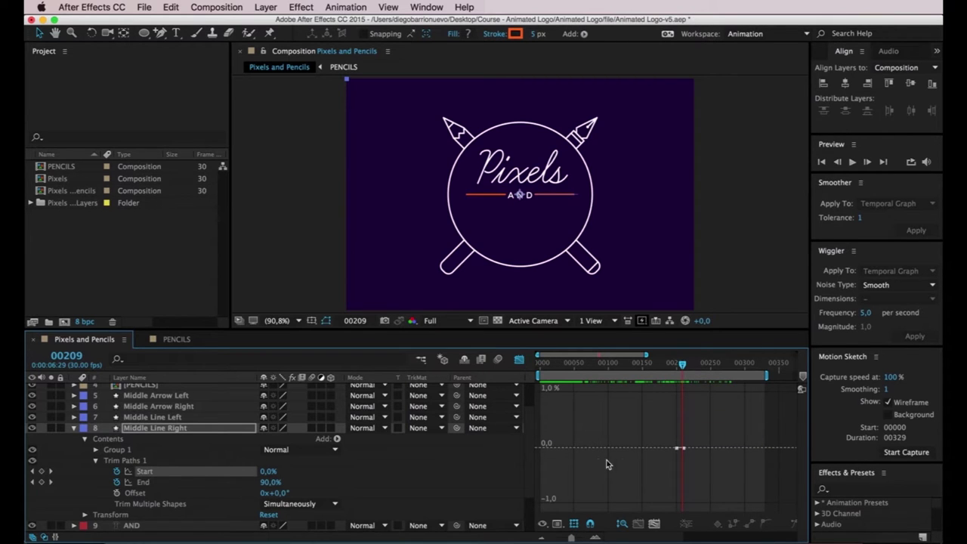
drag(683, 368, 679, 367)
- Ease the Trim Paths End curve so it ramps smoothly to 100%, then preview
click(143, 482)
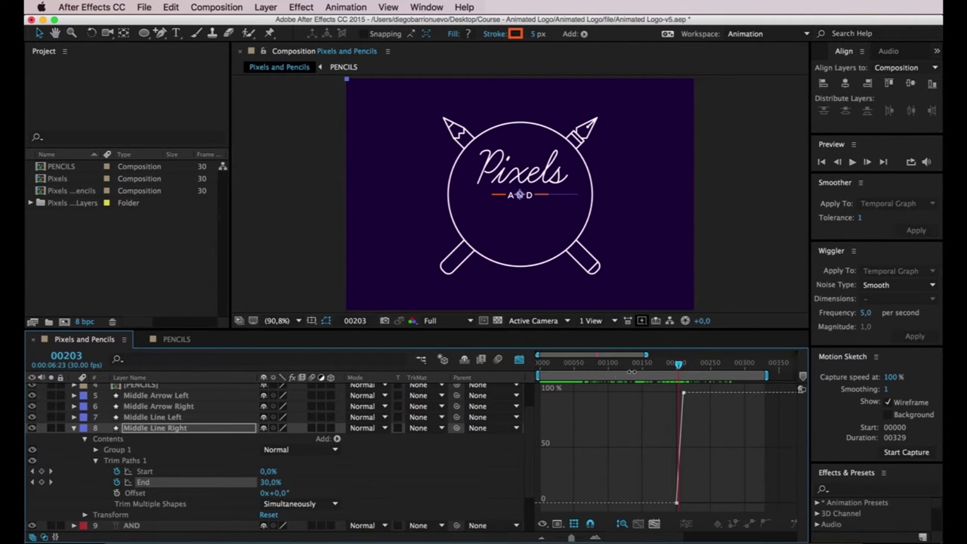
drag(646, 356, 629, 355)
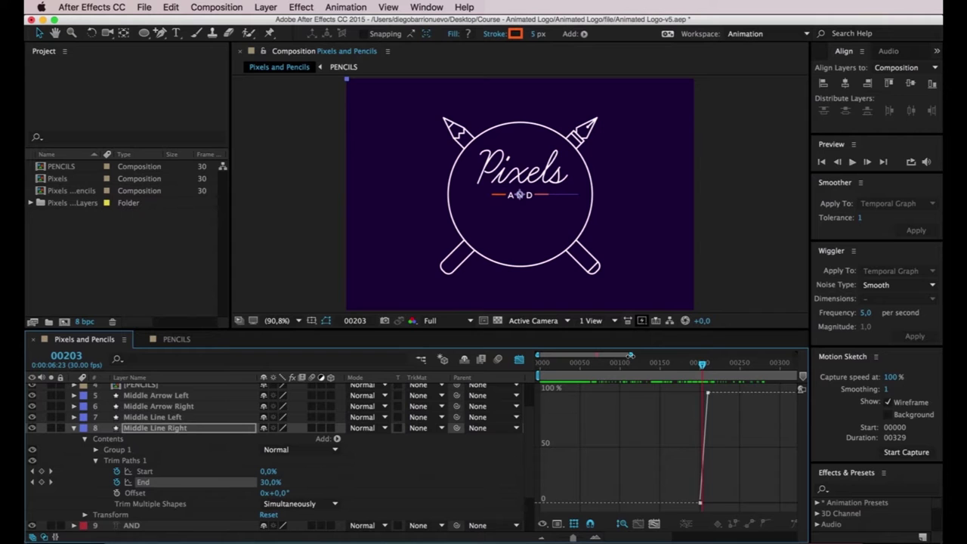
click(690, 364)
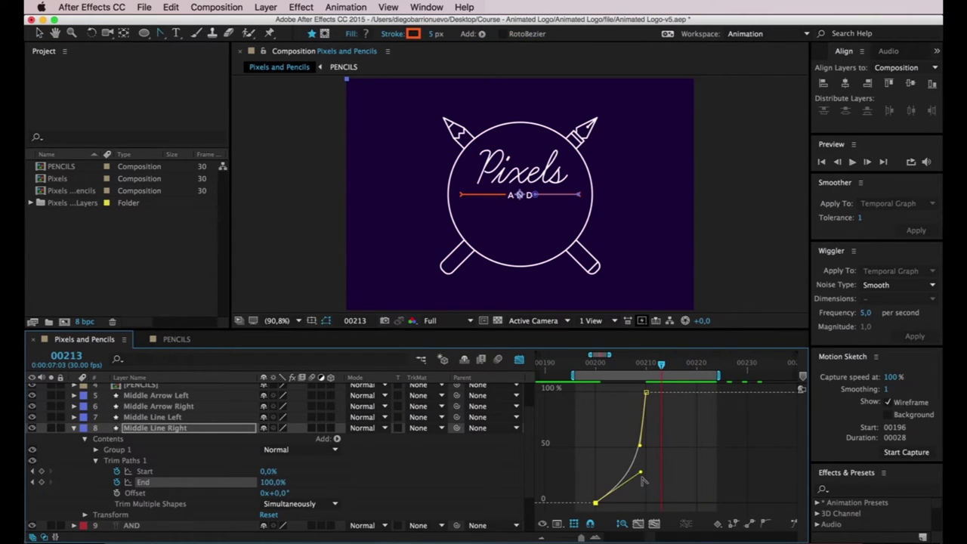
drag(640, 474, 646, 496)
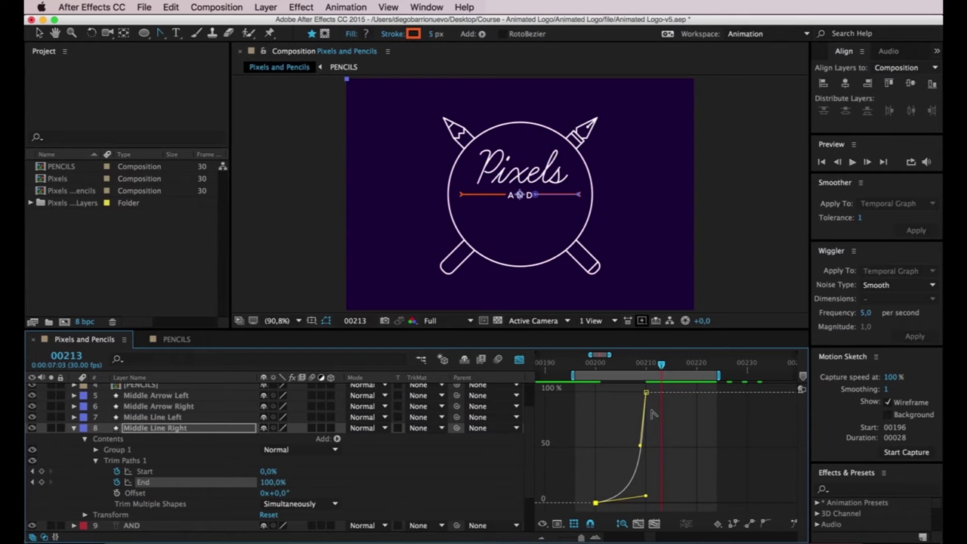
key(space)
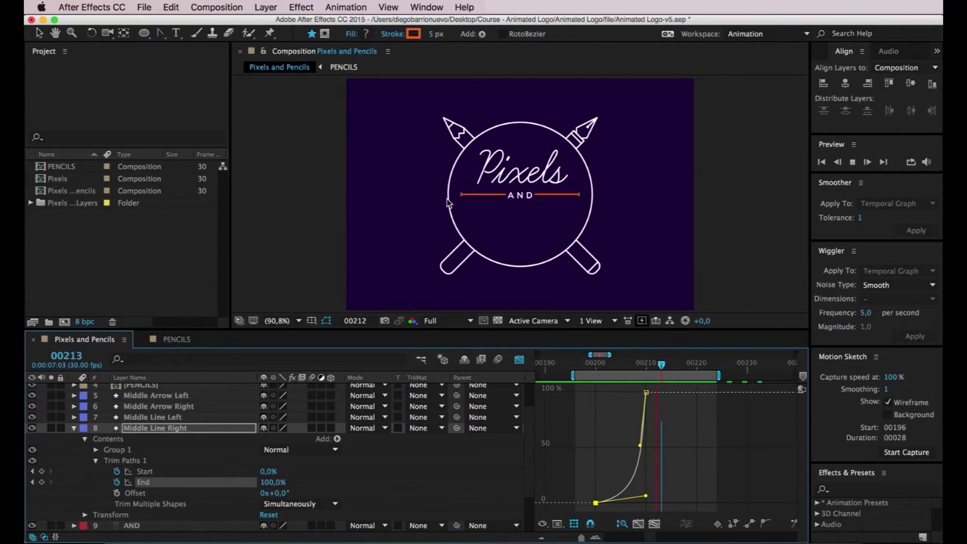
click(345, 222)
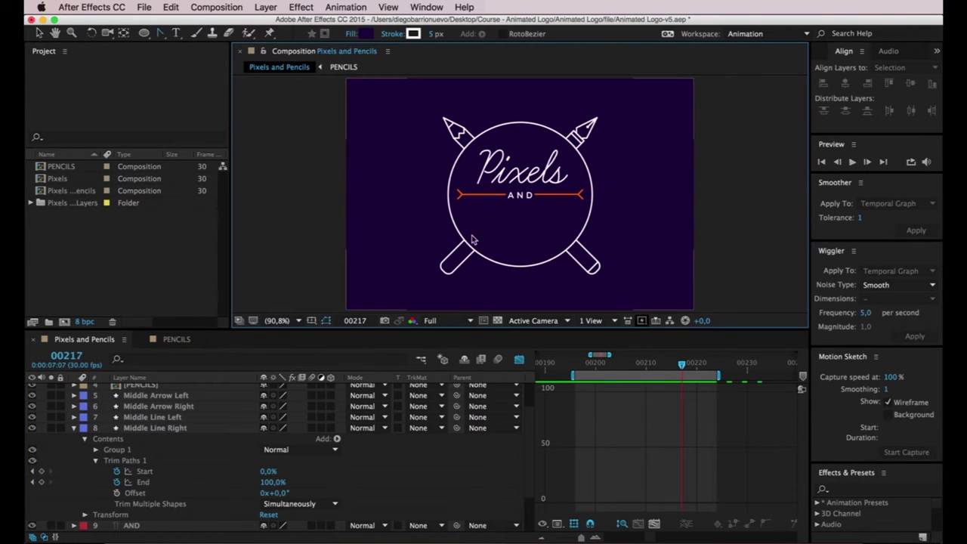
- Delete Middle Line Left and duplicate Middle Line Right, naming the copy 'Middle Line Left'
click(167, 418)
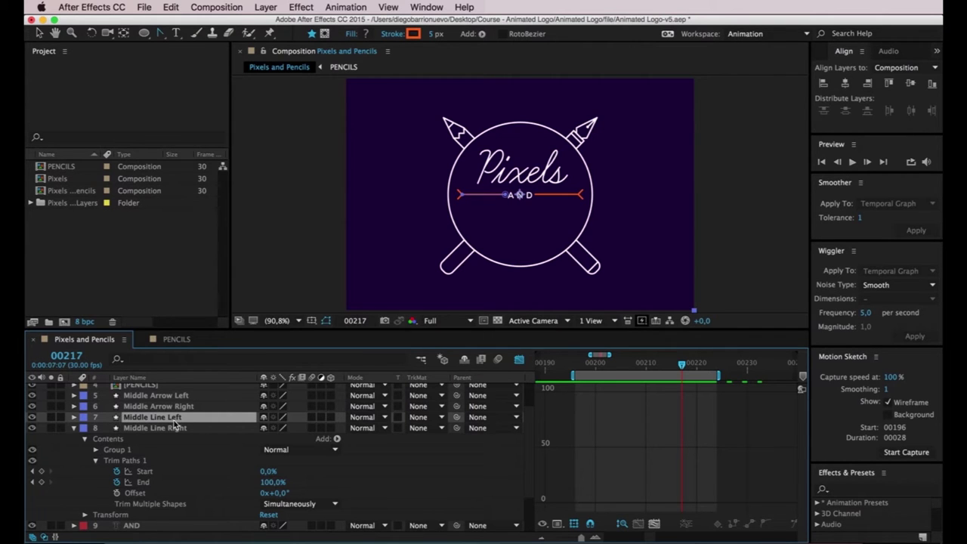
key(Delete)
click(174, 418)
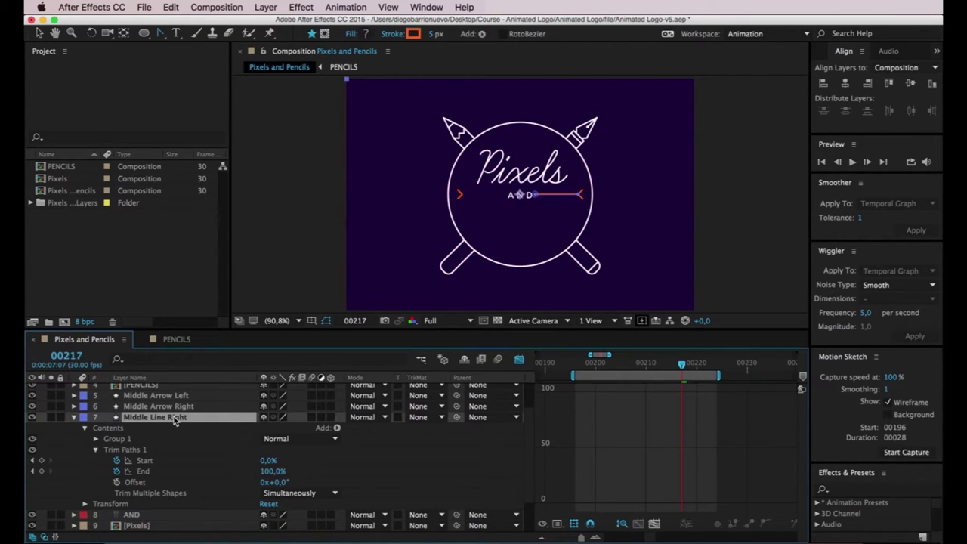
key(ctrl+d)
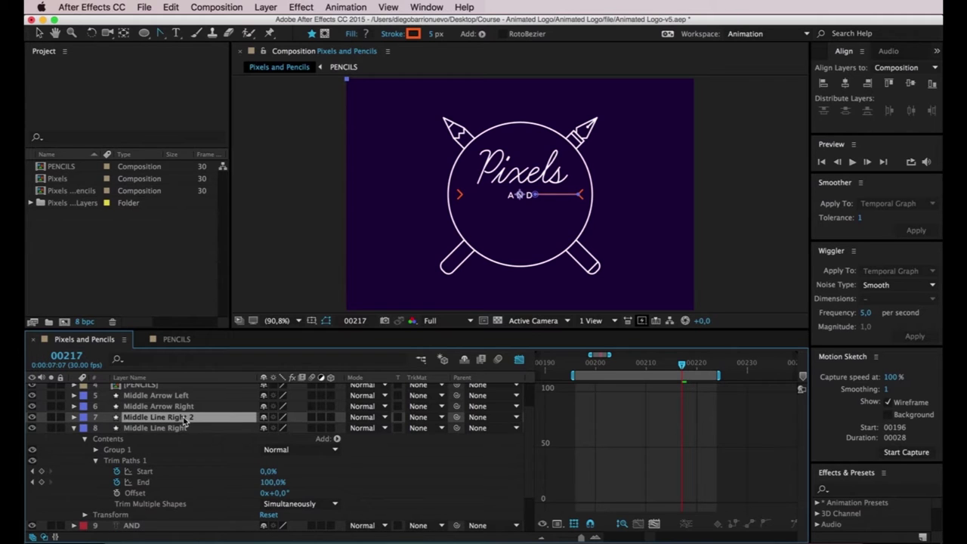
right_click(183, 422)
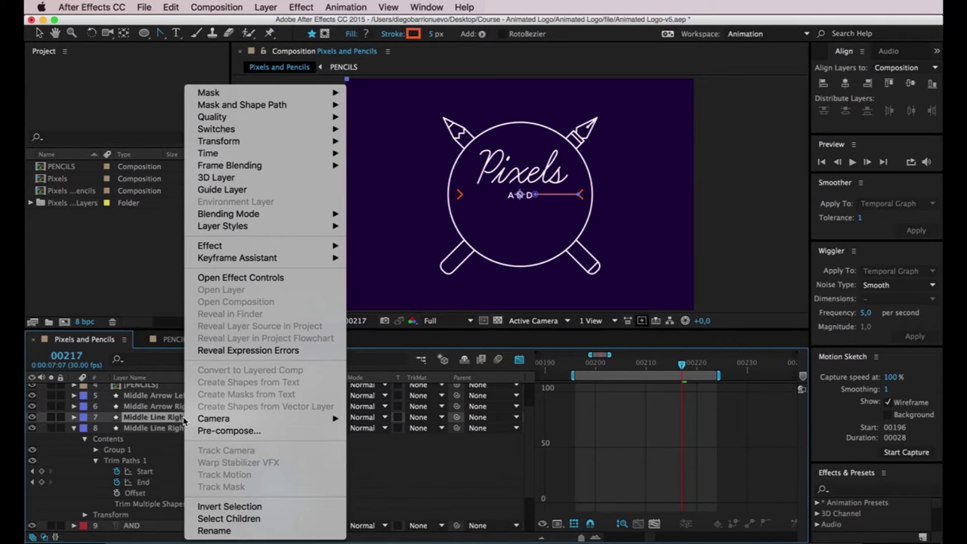
click(213, 530)
text(Left)
key(Return)
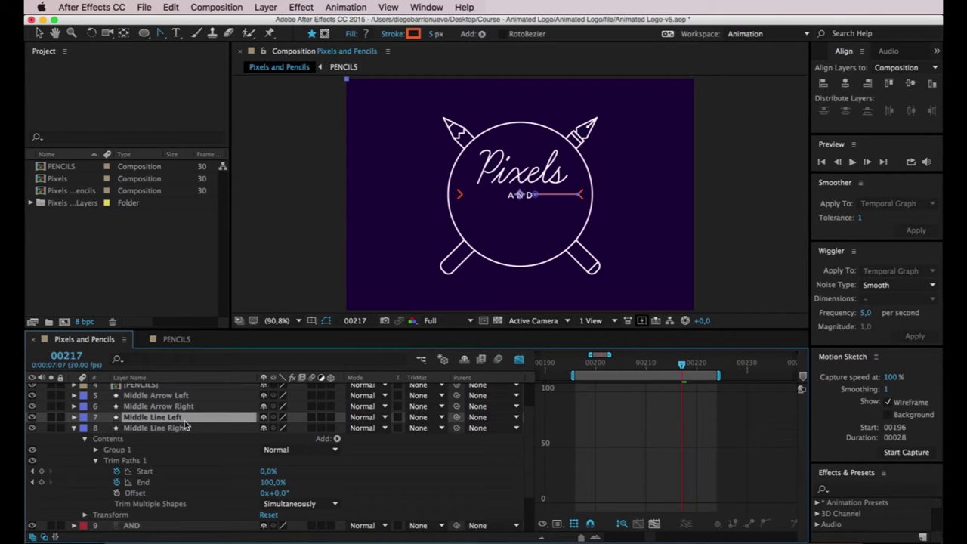
- Set the copy's Scale to -100% to mirror it, then preview both lines
key(s)
click(281, 428)
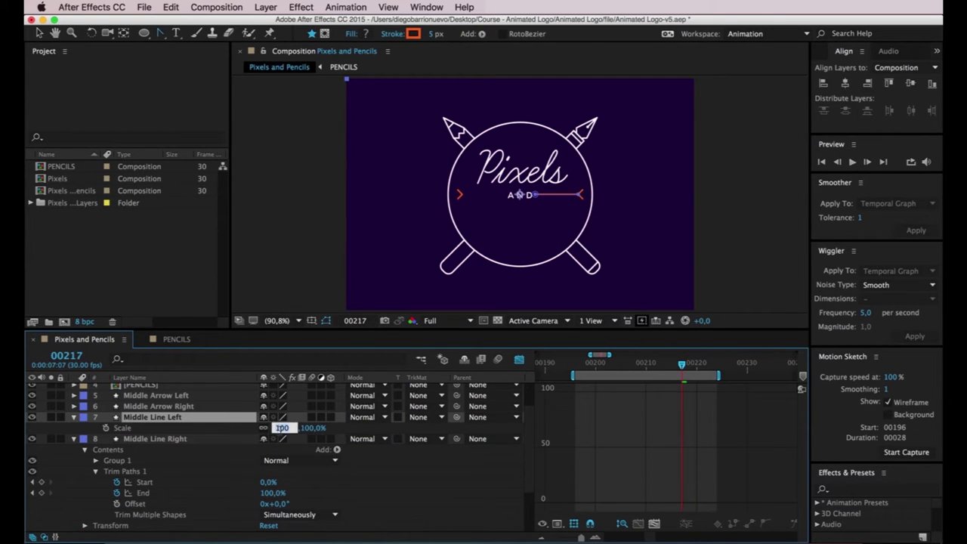
text(00)
key(Return)
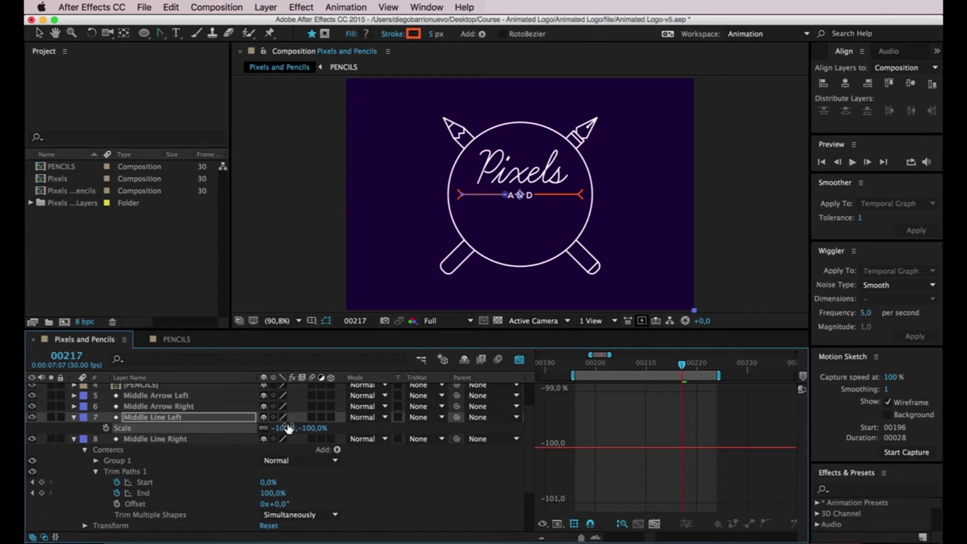
key(Page_Down)
click(317, 258)
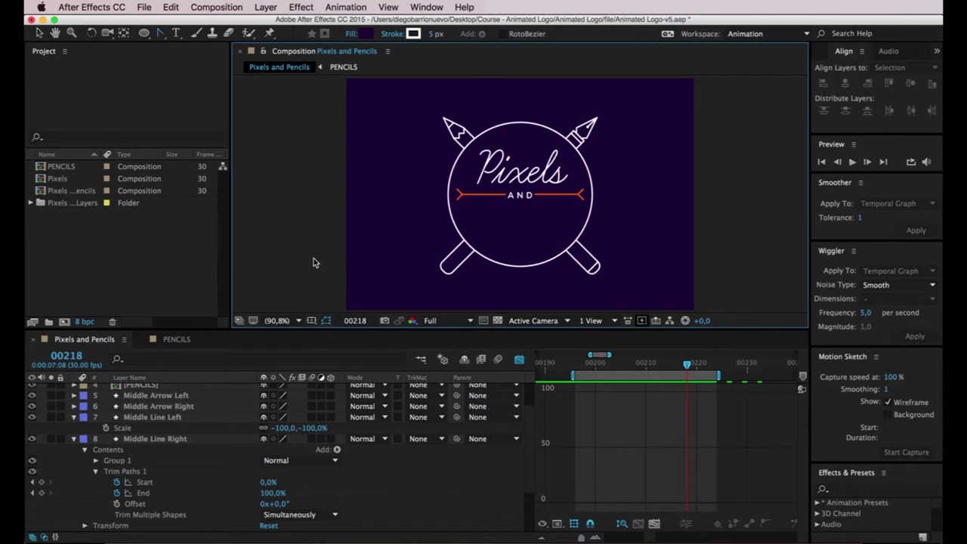
key(space)
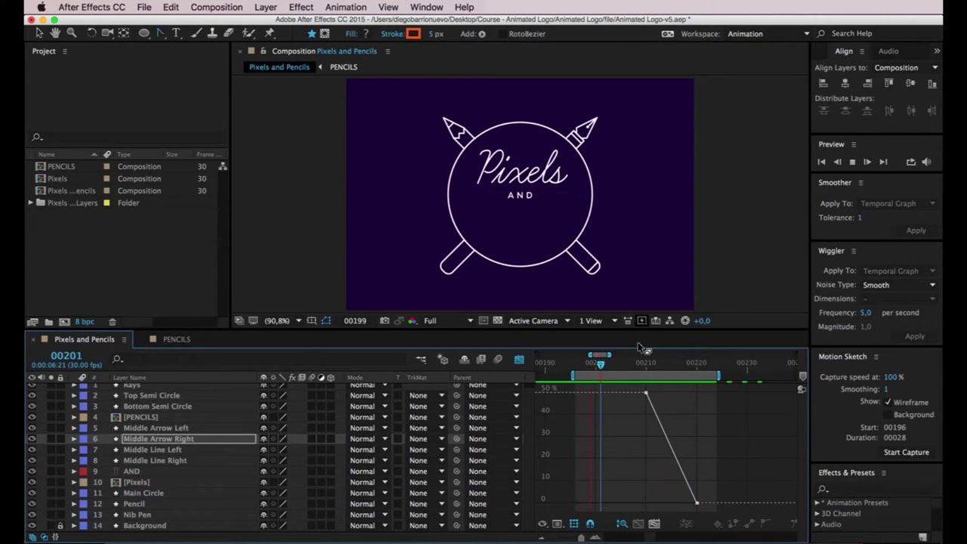
- Set the work area from frame 248 to about frame 539 around the PENCILS draw-on, and zoom in
click(170, 406)
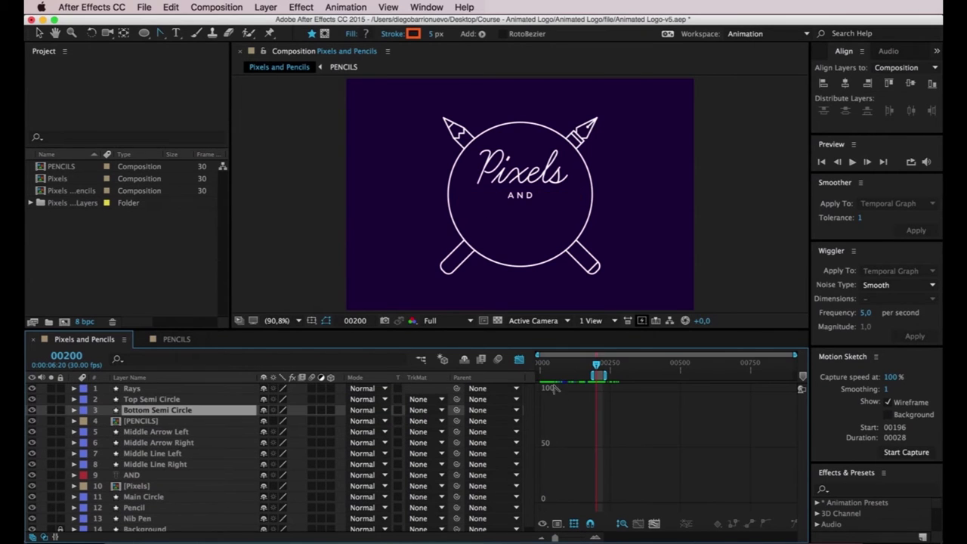
click(519, 360)
drag(597, 370, 612, 378)
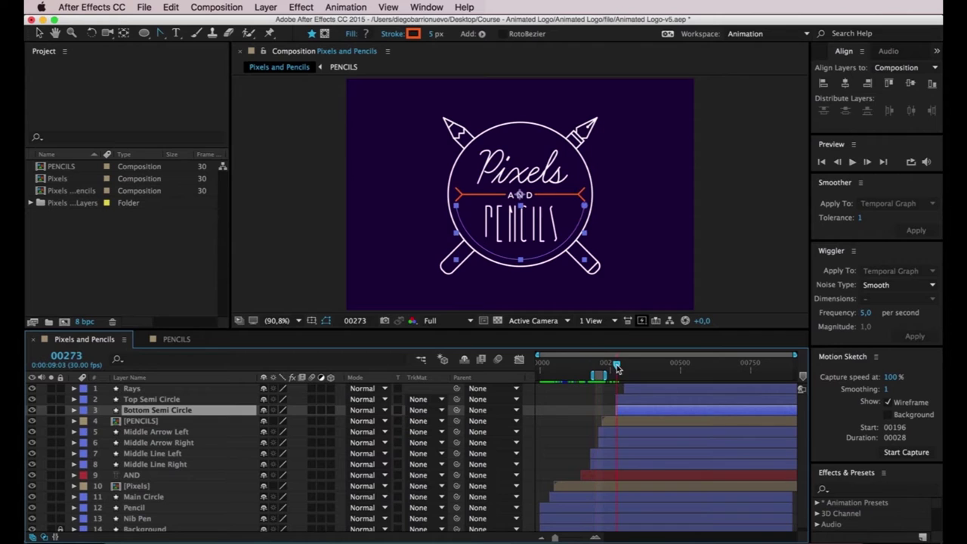
drag(601, 376, 693, 375)
drag(597, 376, 621, 365)
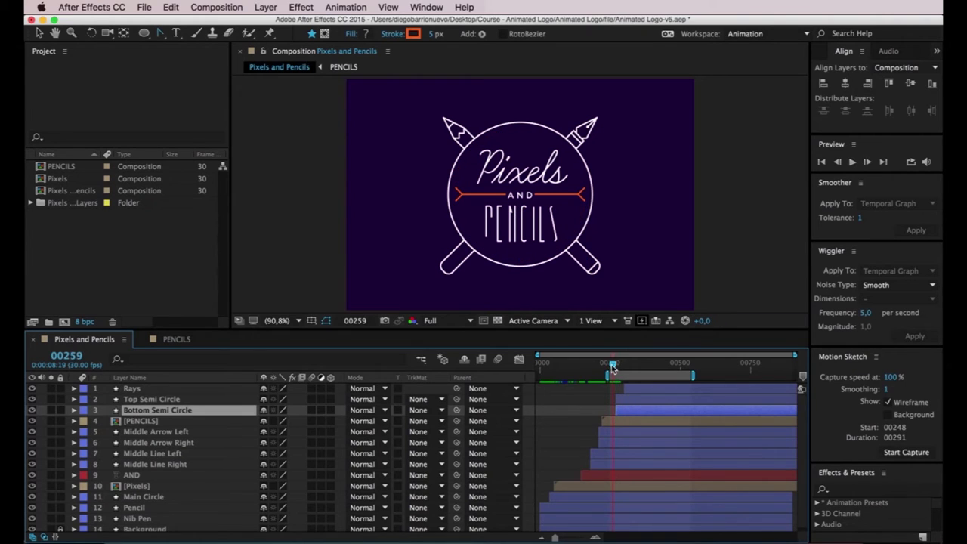
key(equal)
key(equal)
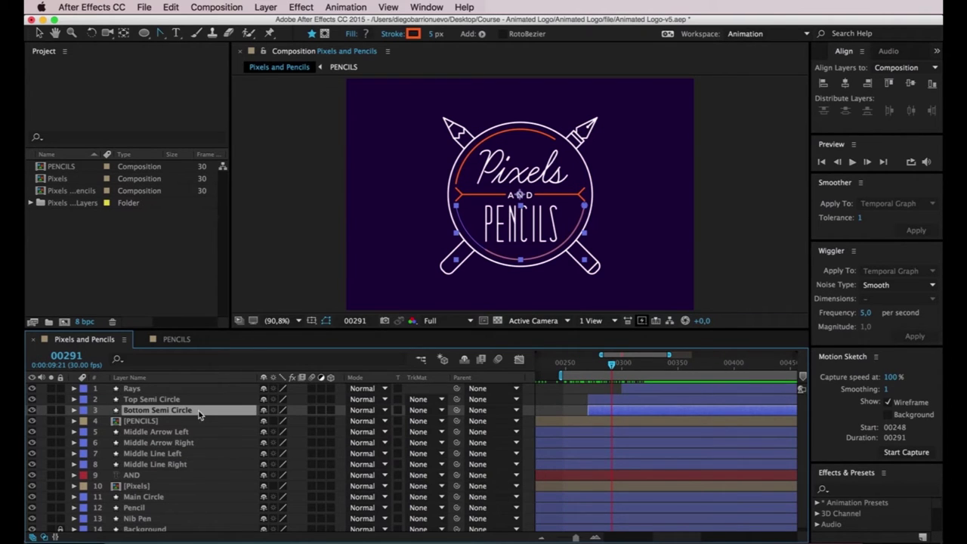
- Show Bottom Semi Circle's Trim Paths End curve, zoomed to its keyframes at frames 270–300
click(519, 359)
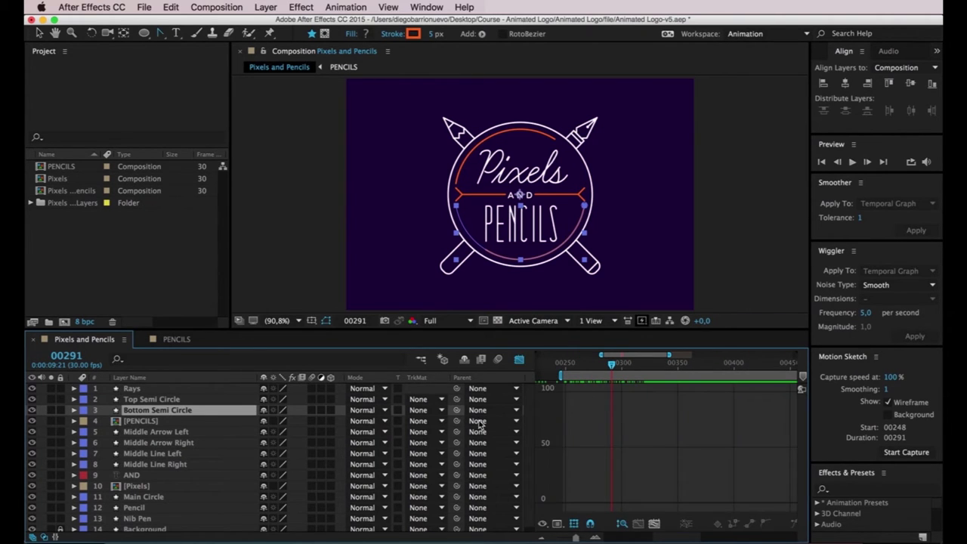
click(74, 410)
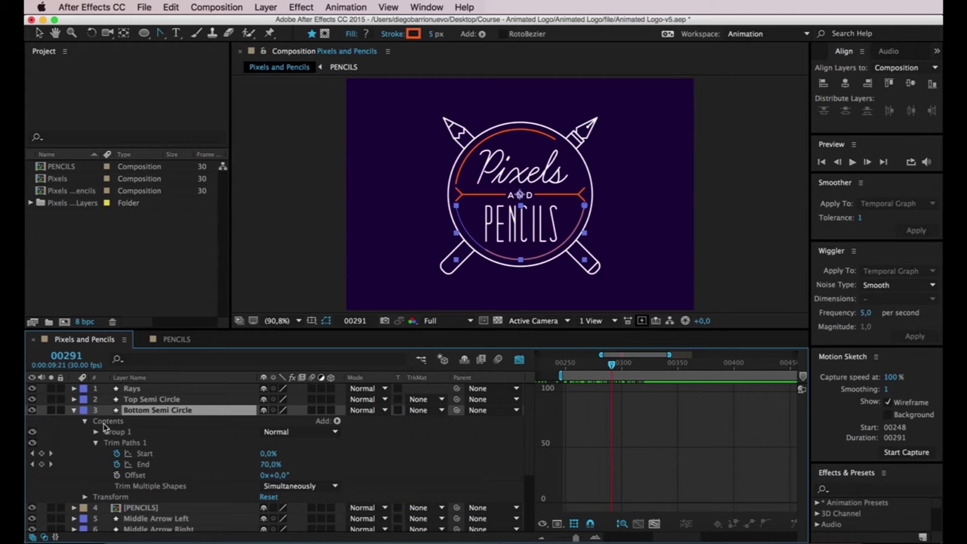
click(199, 454)
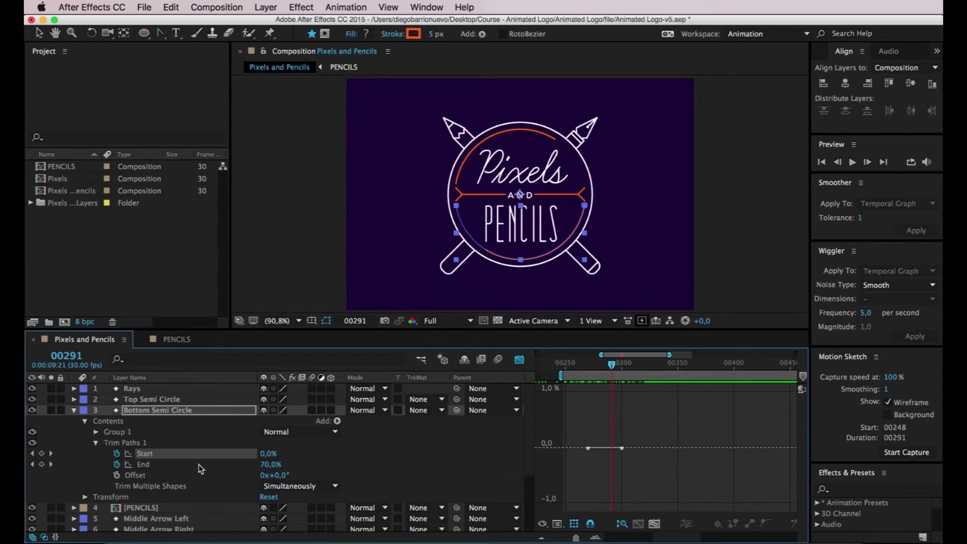
click(173, 467)
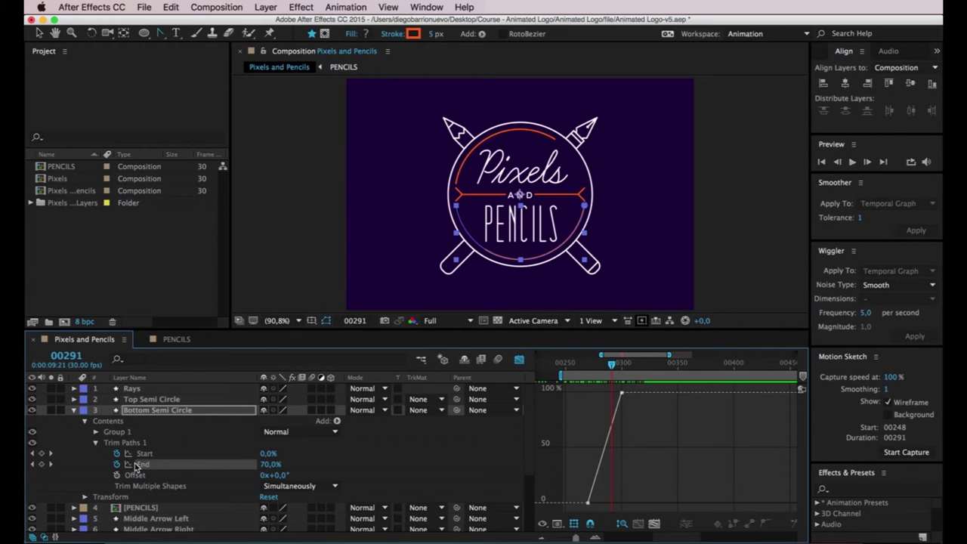
drag(612, 370, 588, 365)
drag(672, 355, 646, 355)
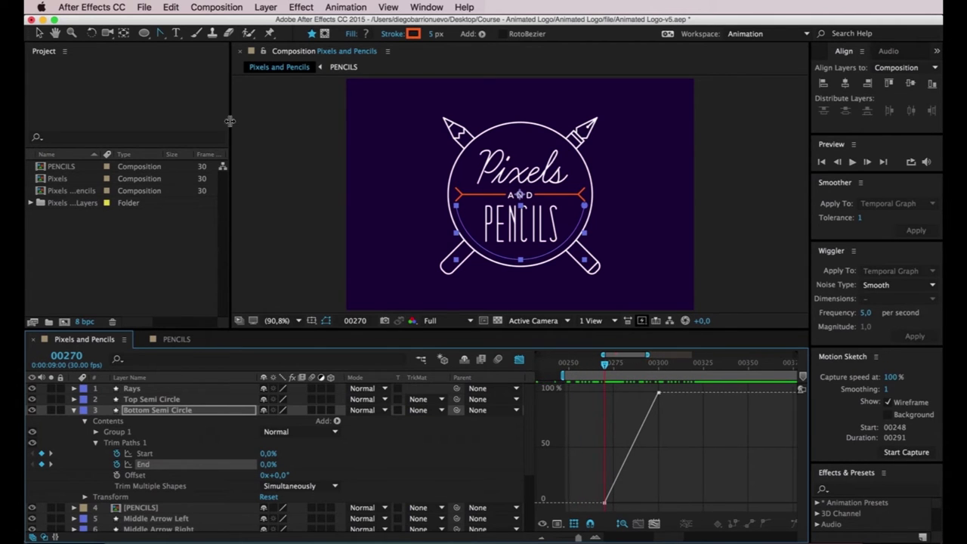
- Ease Bottom Semi Circle's End curve to shoot up from 0% at frame 270 into 100%, then preview
click(658, 394)
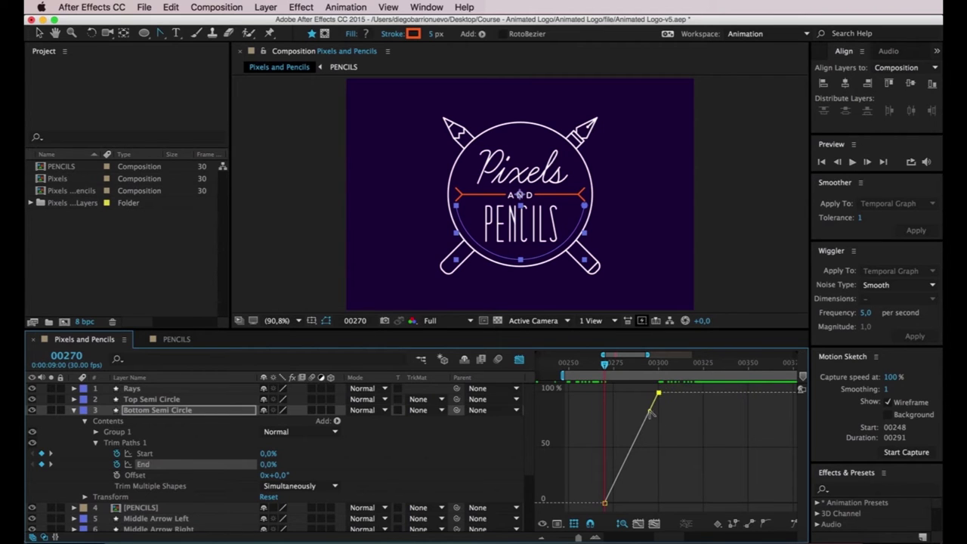
click(605, 501)
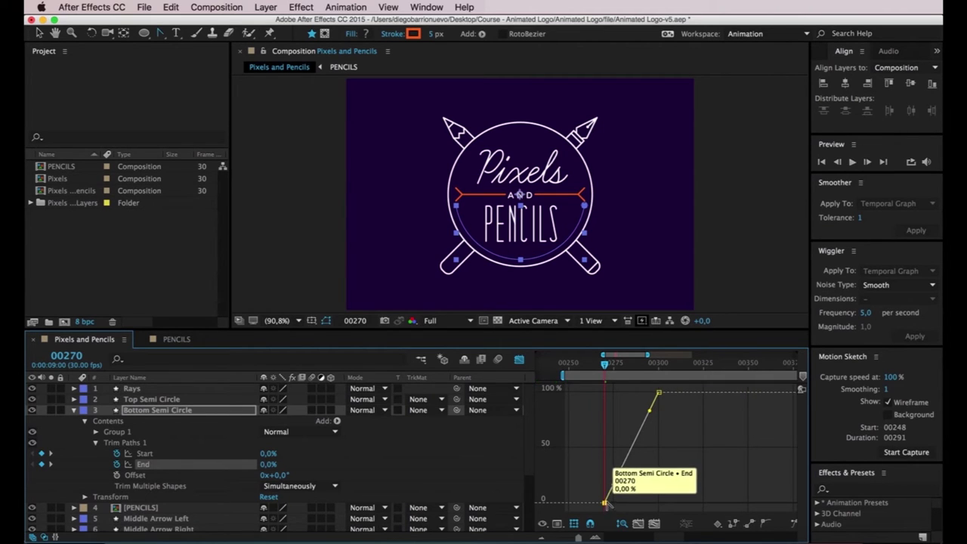
drag(613, 484, 610, 411)
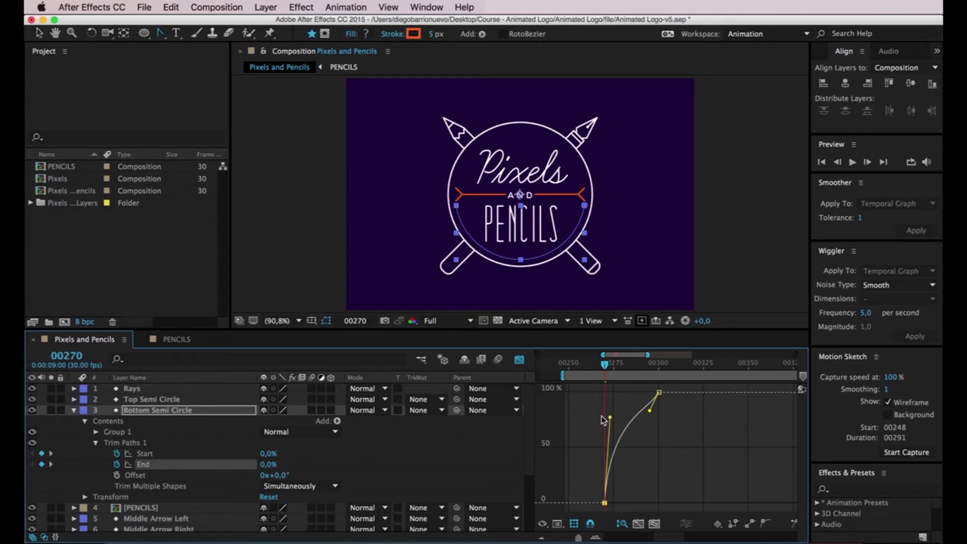
drag(650, 411, 653, 434)
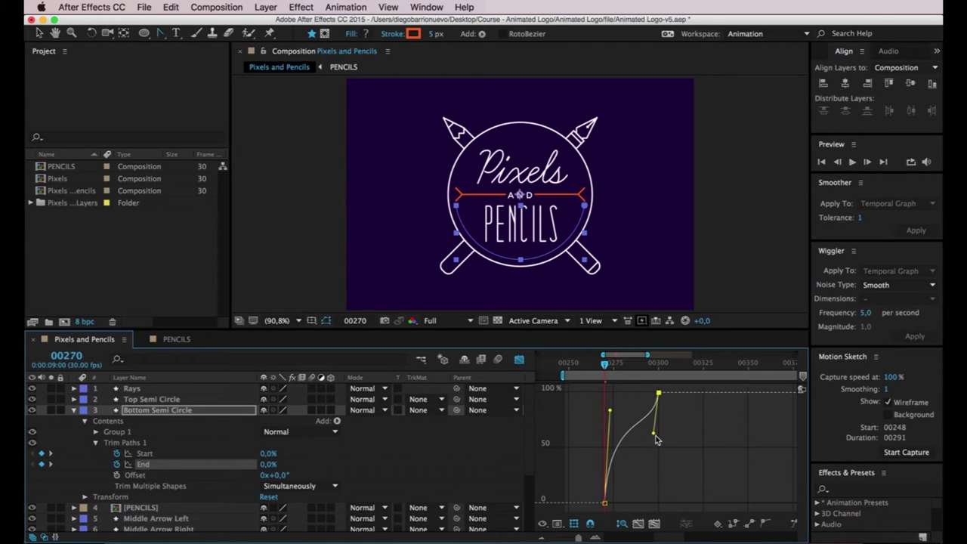
drag(610, 411, 605, 395)
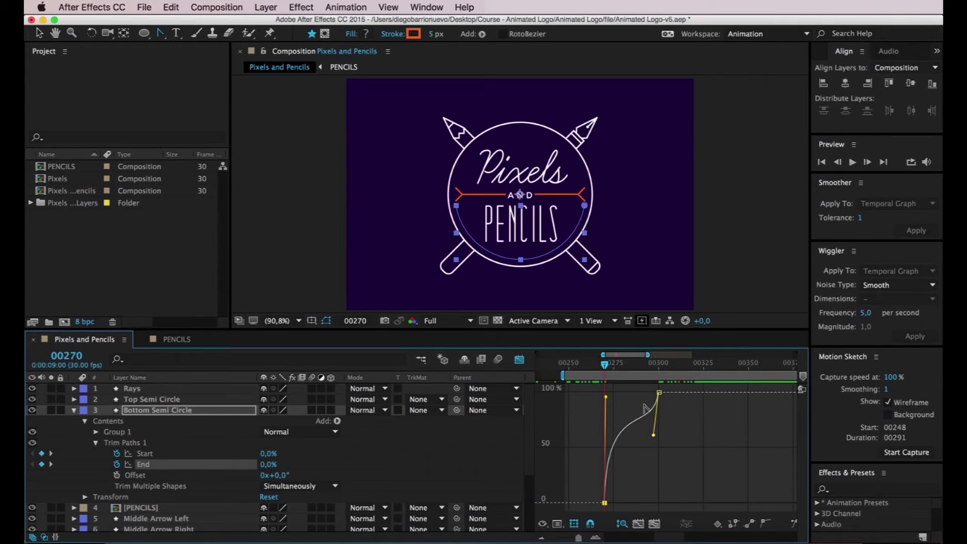
key(space)
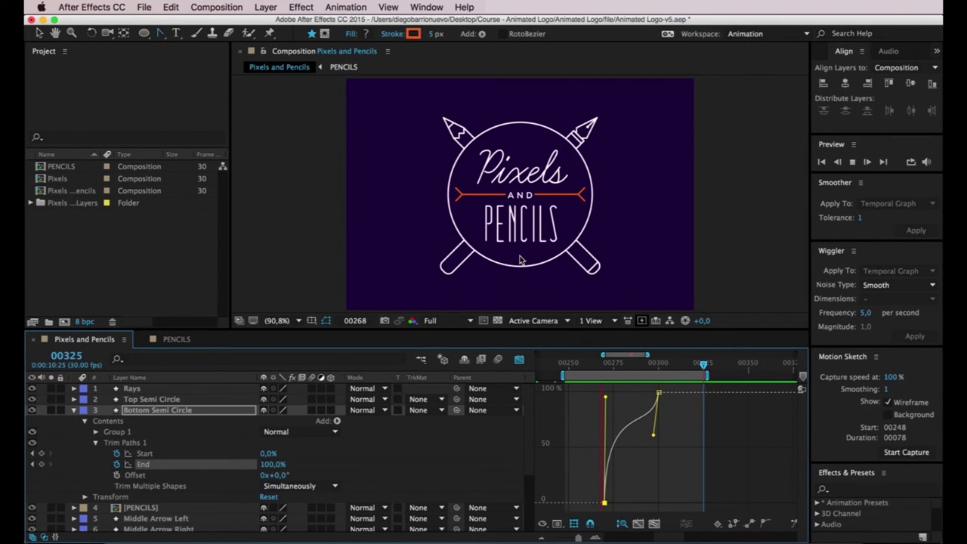
- Reshape the End curve into an S-shaped ease and scrub through the semicircle draw-on
drag(654, 434, 640, 406)
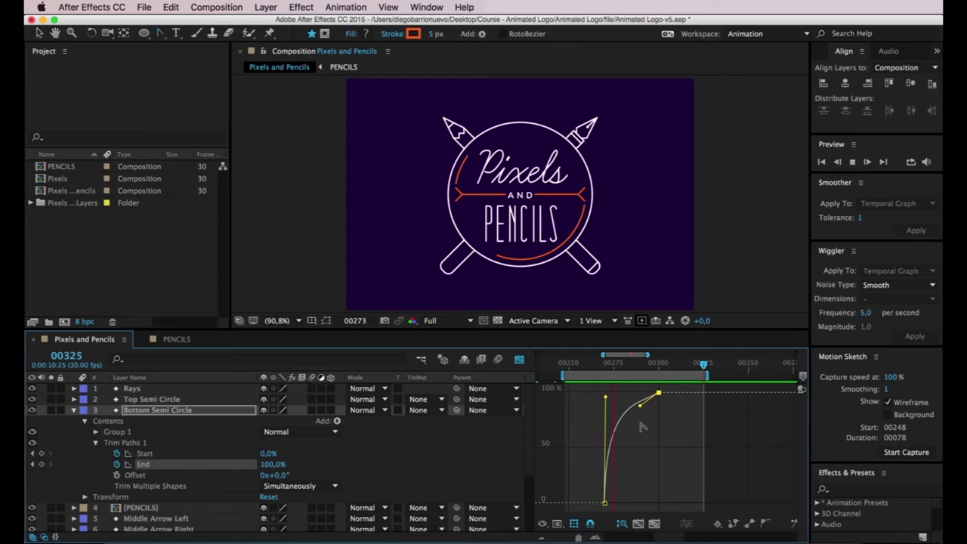
drag(640, 406, 656, 482)
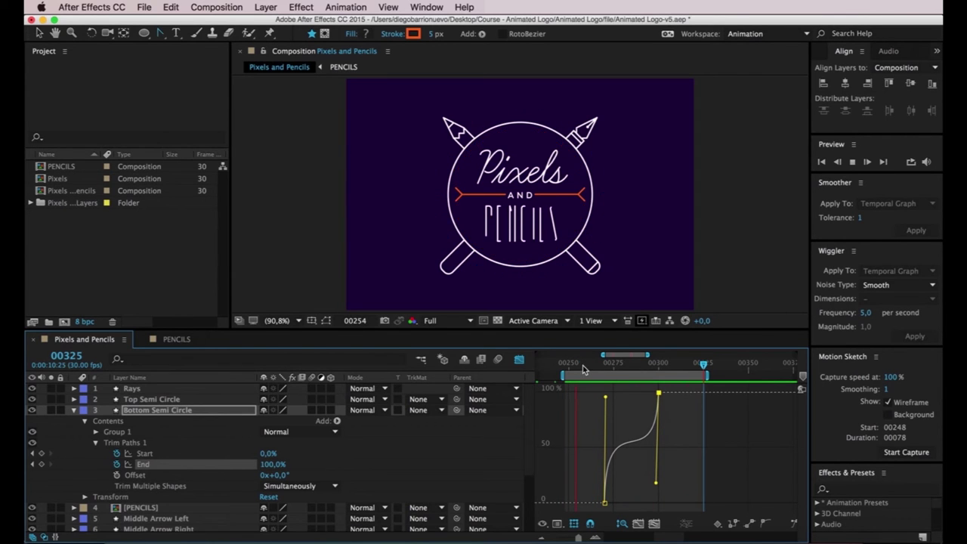
drag(587, 366, 626, 373)
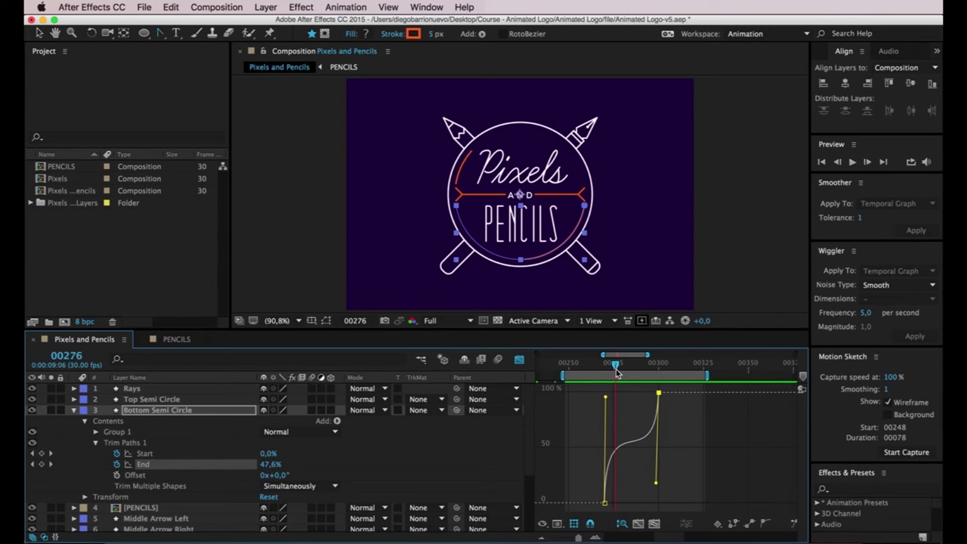
drag(626, 373, 650, 372)
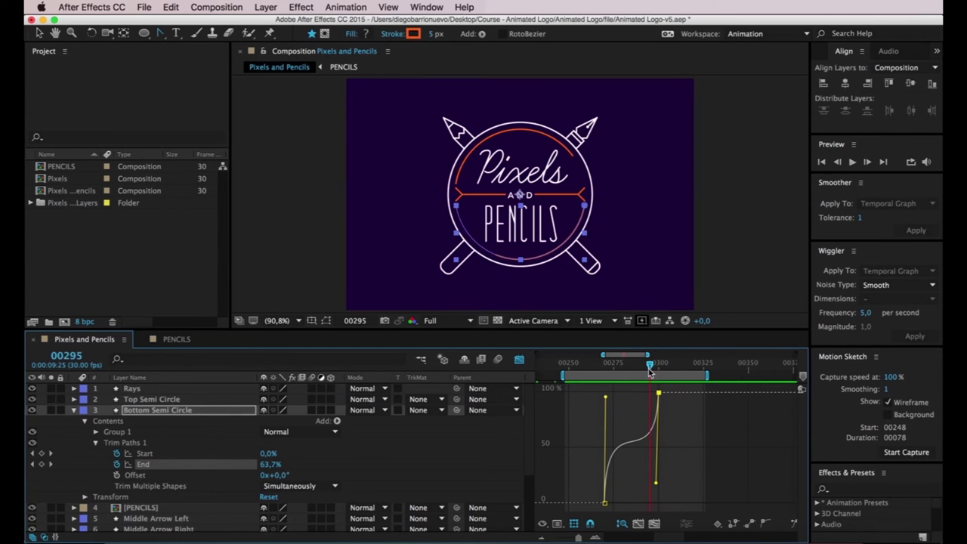
- Ease the start of the End curve further and preview the semicircle drawing on
drag(605, 398, 614, 429)
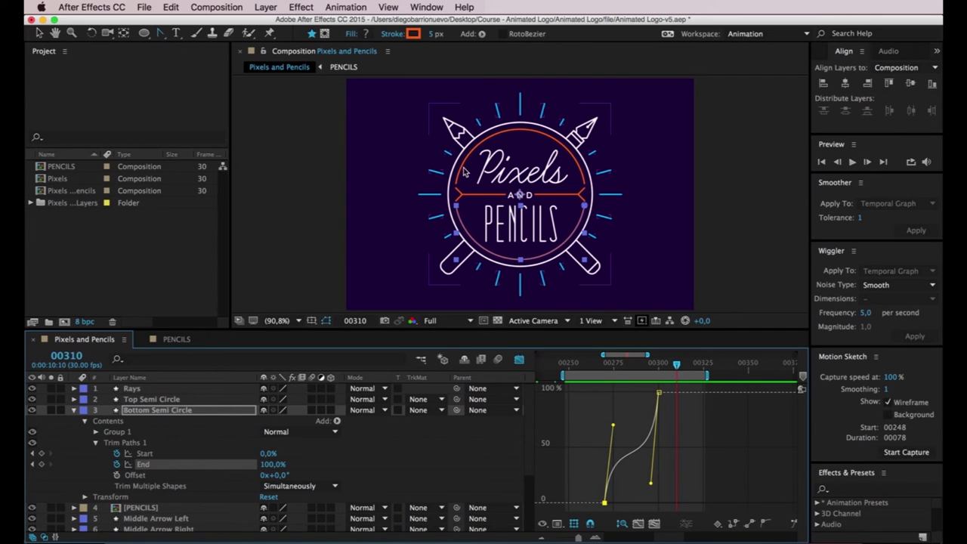
key(space)
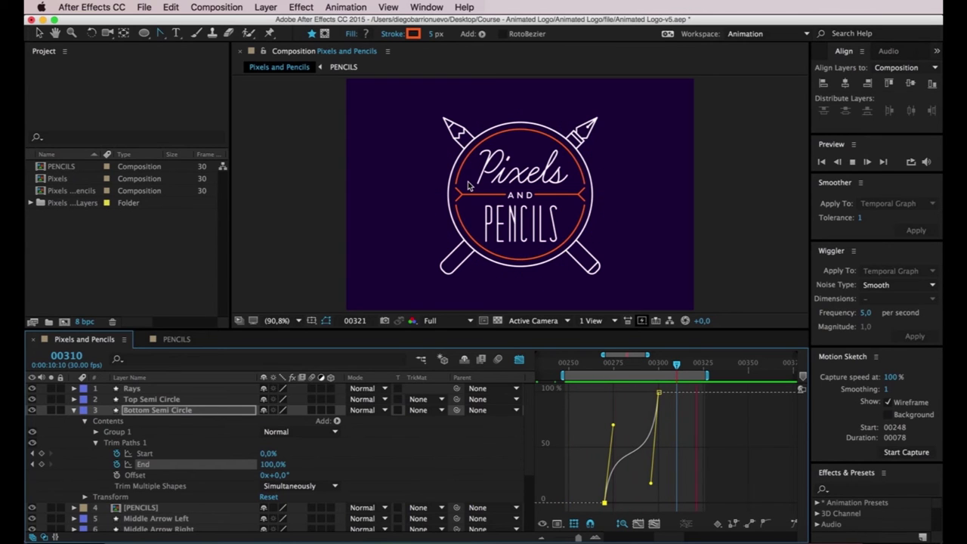
key(space)
click(157, 400)
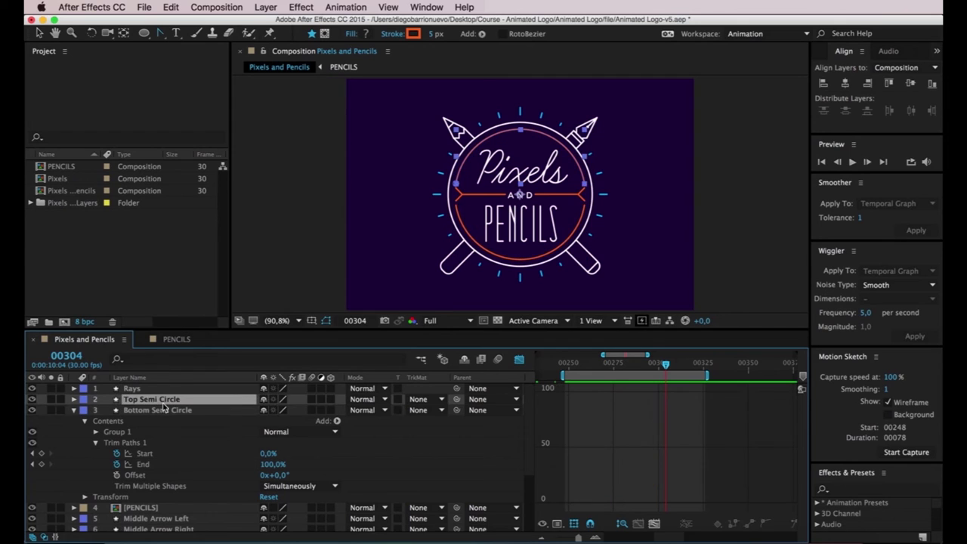
- Replace Top Semi Circle with a duplicate of Bottom Semi Circle scaled to -100%
key(Delete)
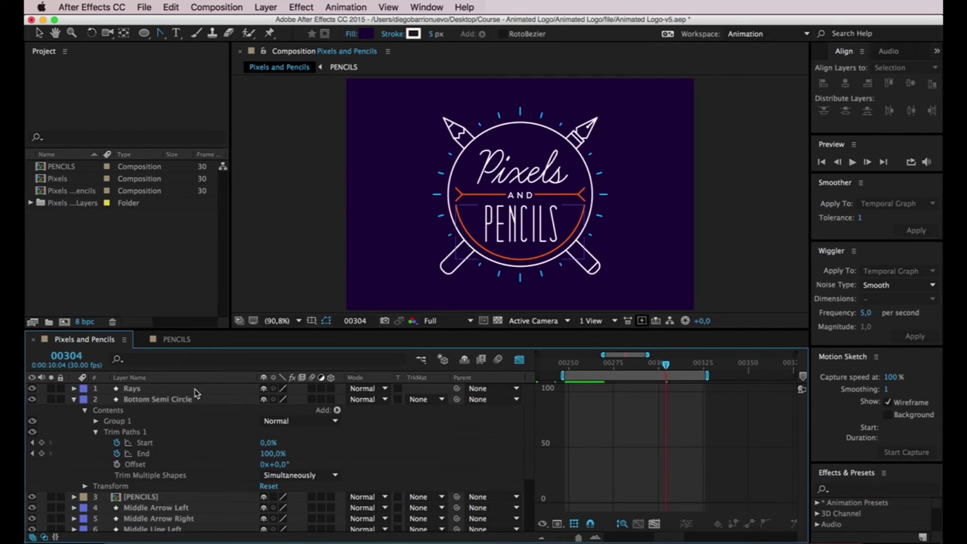
click(170, 401)
key(ctrl+d)
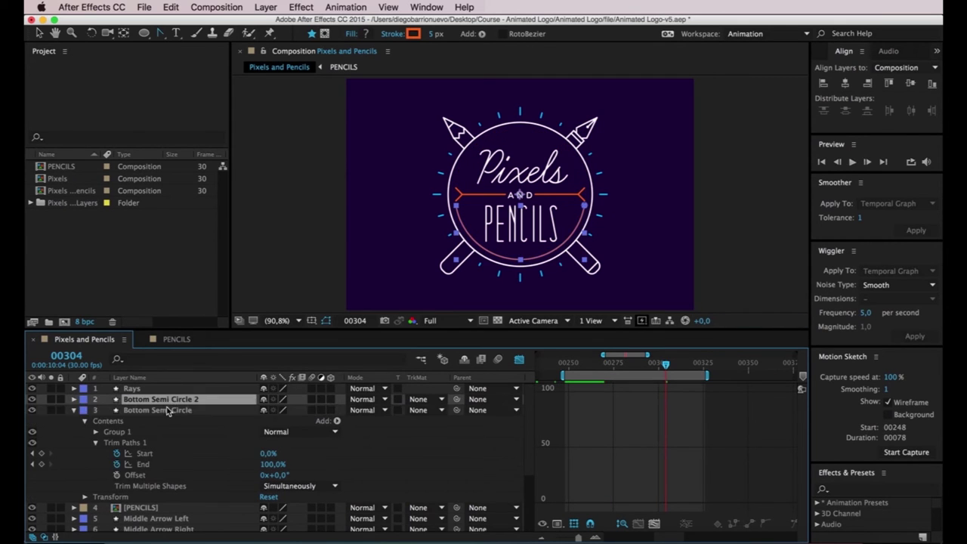
key(s)
click(278, 411)
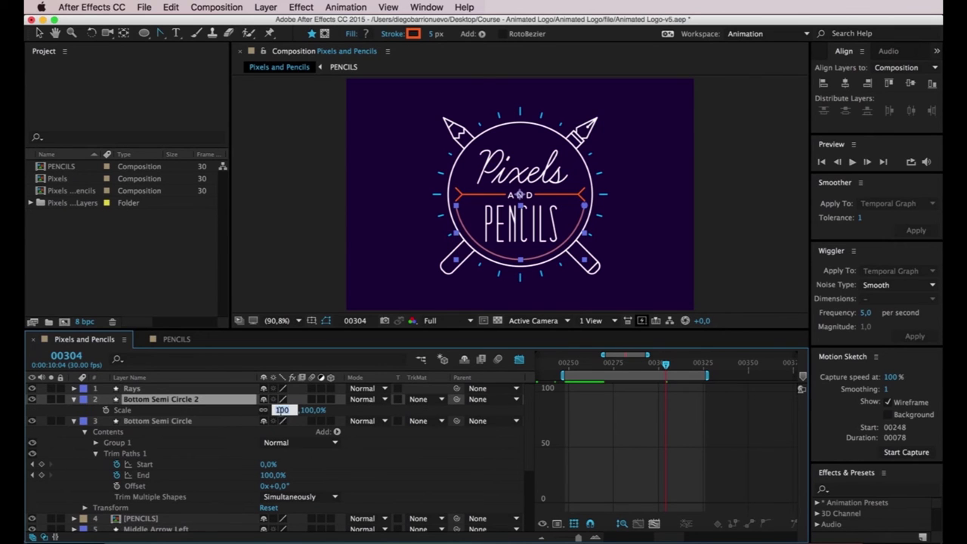
text(0)
key(Return)
- Name the flipped copy 'Top Semi Circle' and collapse both semicircle layers
key(Return)
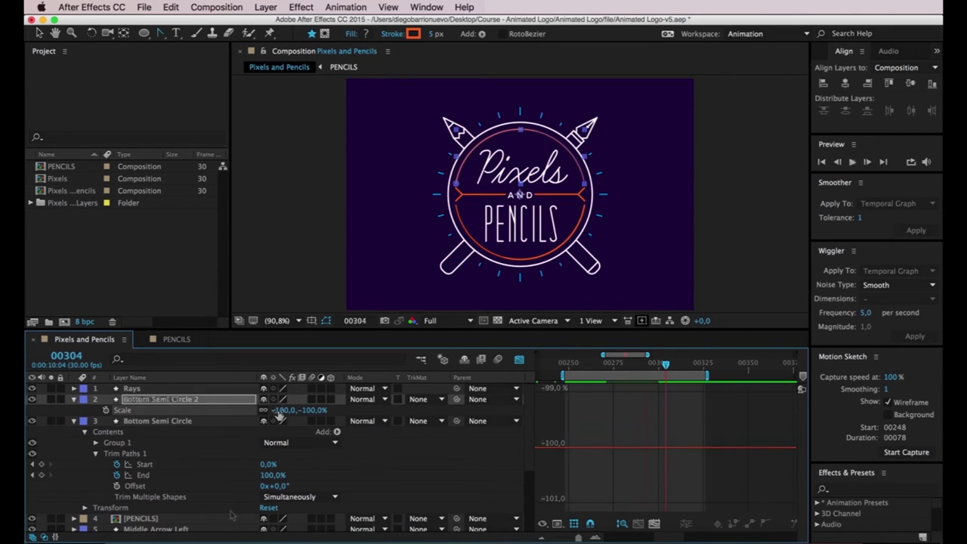
text(Top Semi Circle)
key(Return)
key(space)
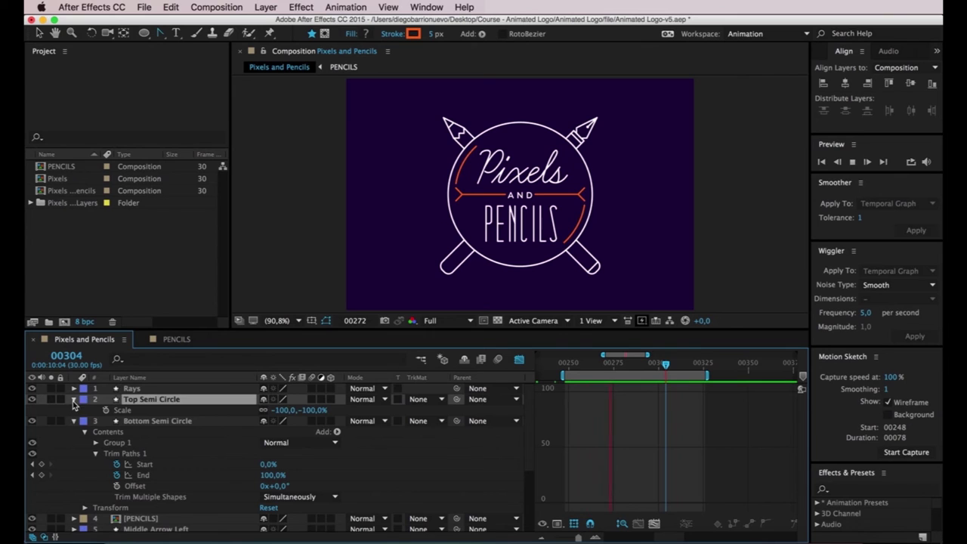
click(73, 399)
click(73, 409)
click(73, 388)
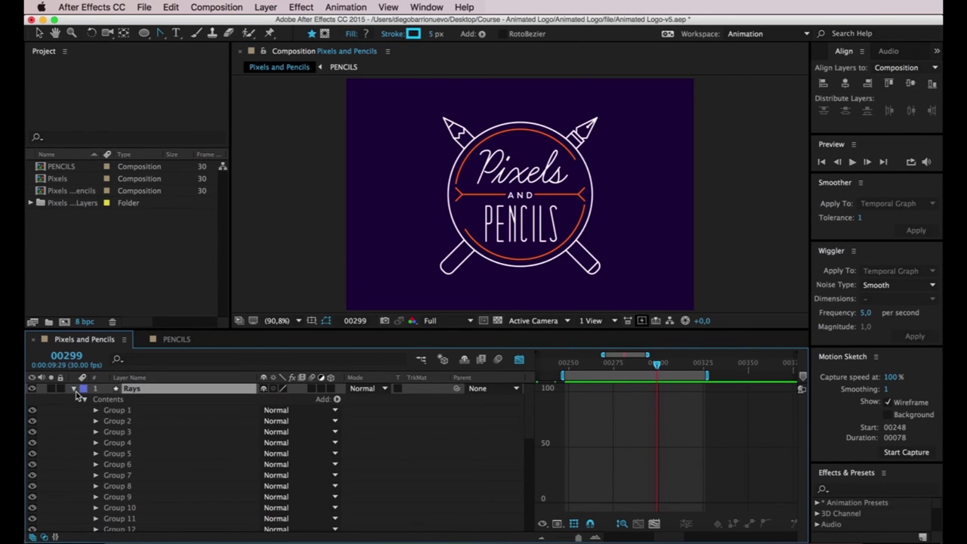
- Expand the Rays layer's Trim Paths 1 and show its End curve
scroll(414, 454, down, 2)
scroll(414, 454, down, 2)
scroll(414, 454, down, 3)
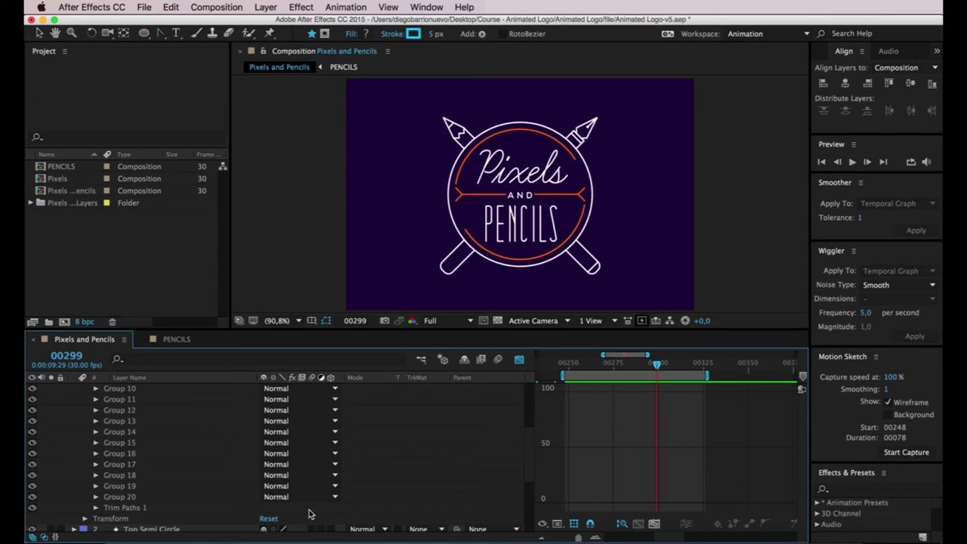
click(96, 508)
click(202, 484)
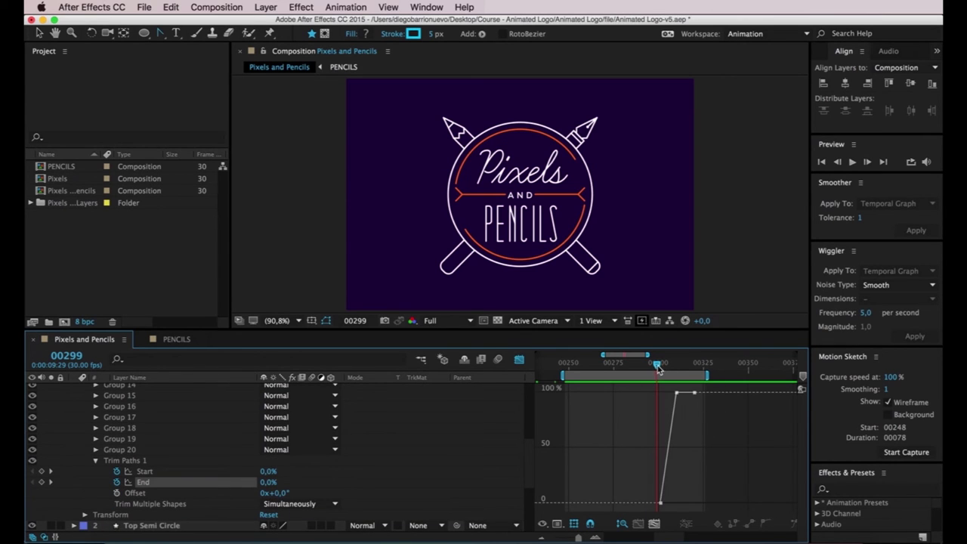
- Compare the Rays Start and End curves, settling on End
click(191, 473)
click(192, 483)
click(192, 472)
click(192, 484)
click(192, 473)
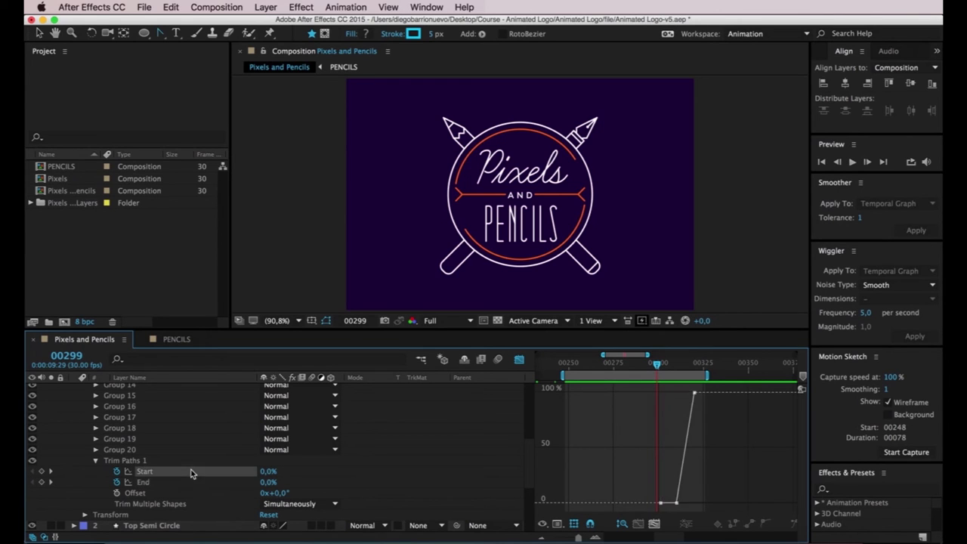
click(191, 483)
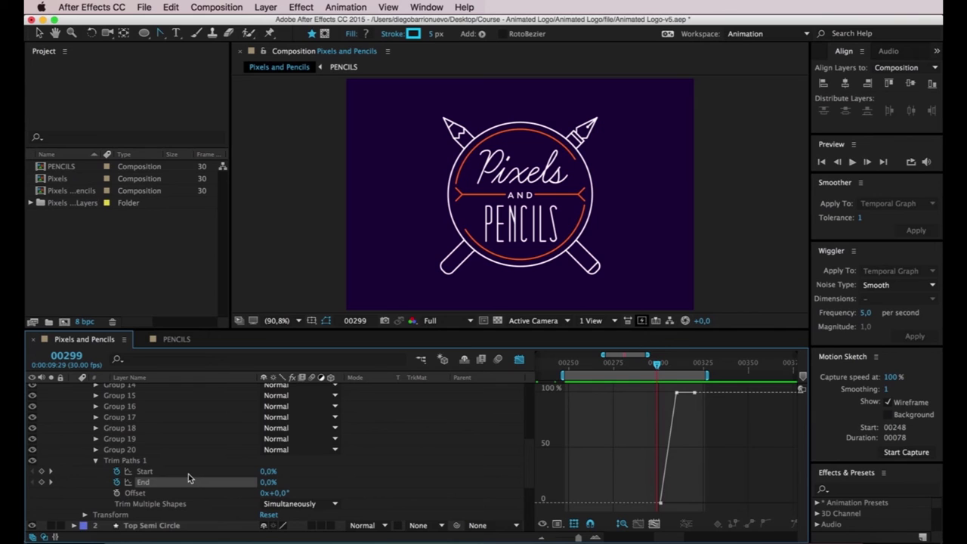
click(188, 473)
click(188, 484)
- Apply Easy Ease to all Rays End keyframes and preview the rays
click(185, 477)
key(shift+F9)
key(space)
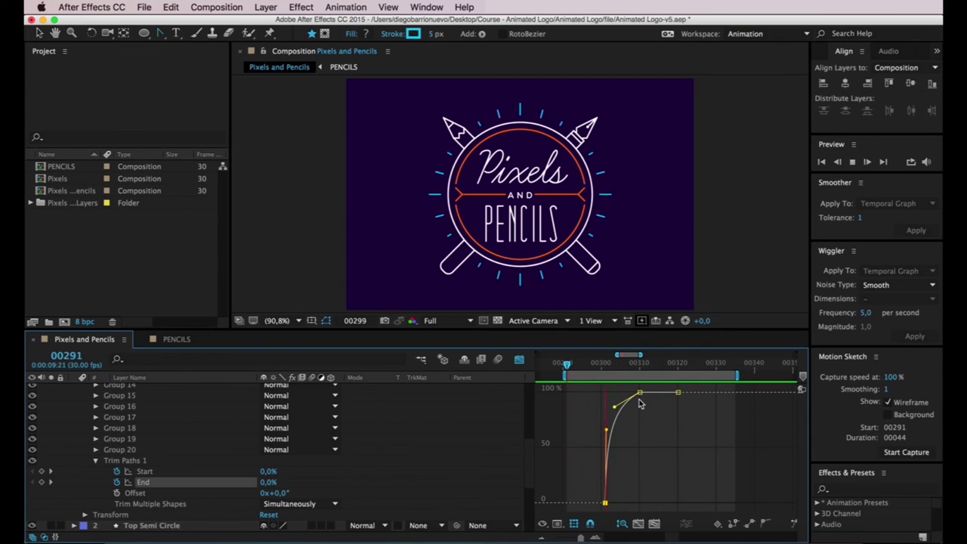
key(space)
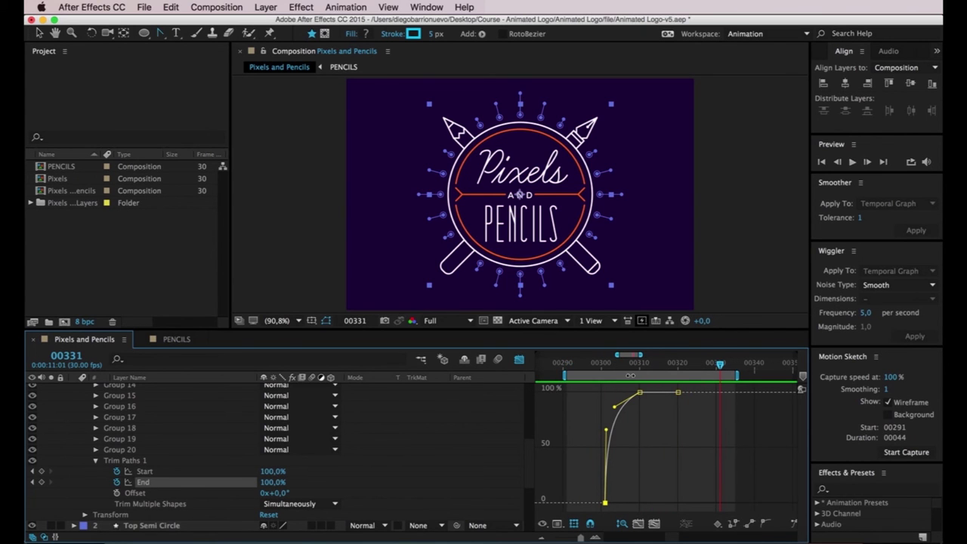
- Ease into the Rays Start keyframe at frame 320 and preview the result
click(643, 366)
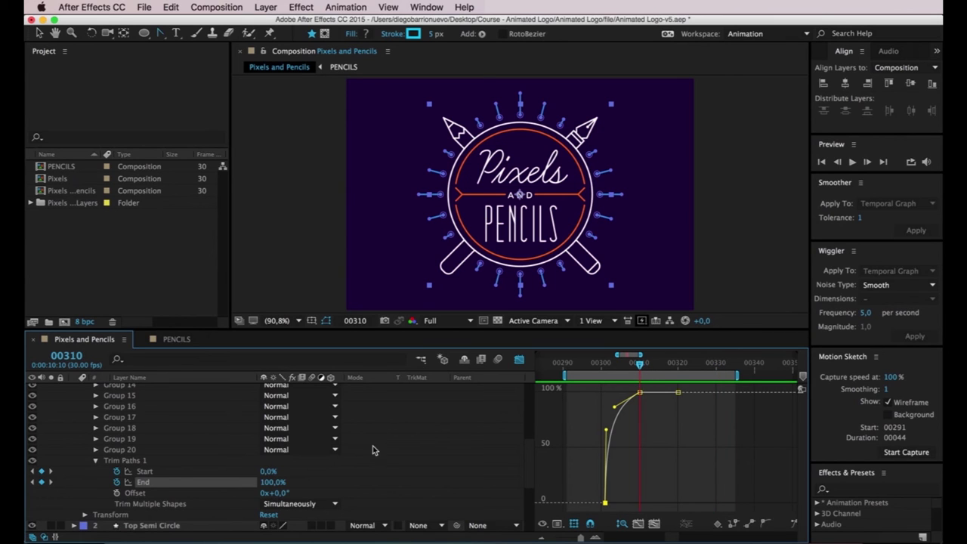
click(144, 471)
key(Page_Up)
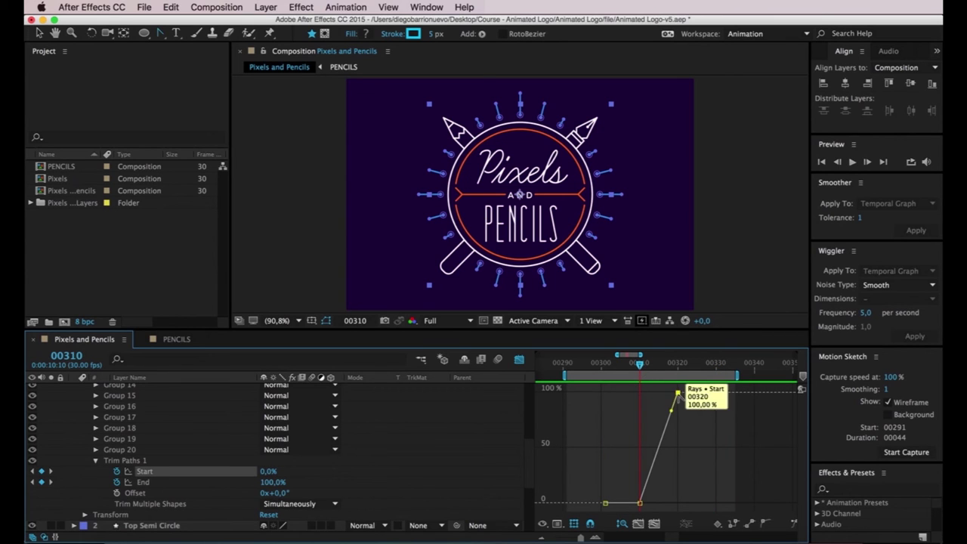
click(679, 393)
drag(673, 417, 699, 509)
key(space)
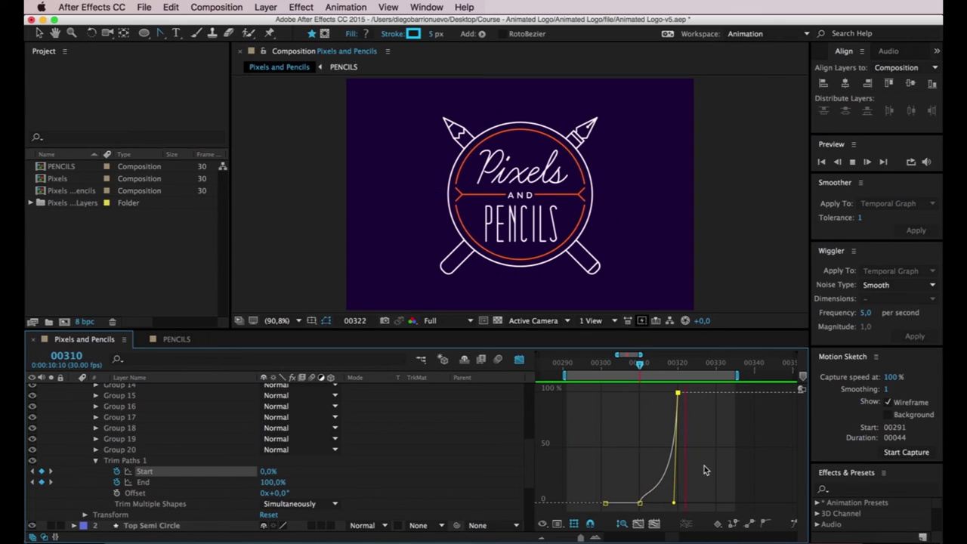
- Reshape the End curve to leave 0% steeply near frame 301, preview, and return to layer bars
click(640, 392)
mouse_move(627, 392)
mouse_down()
mouse_move(635, 448)
mouse_move(592, 421)
mouse_up()
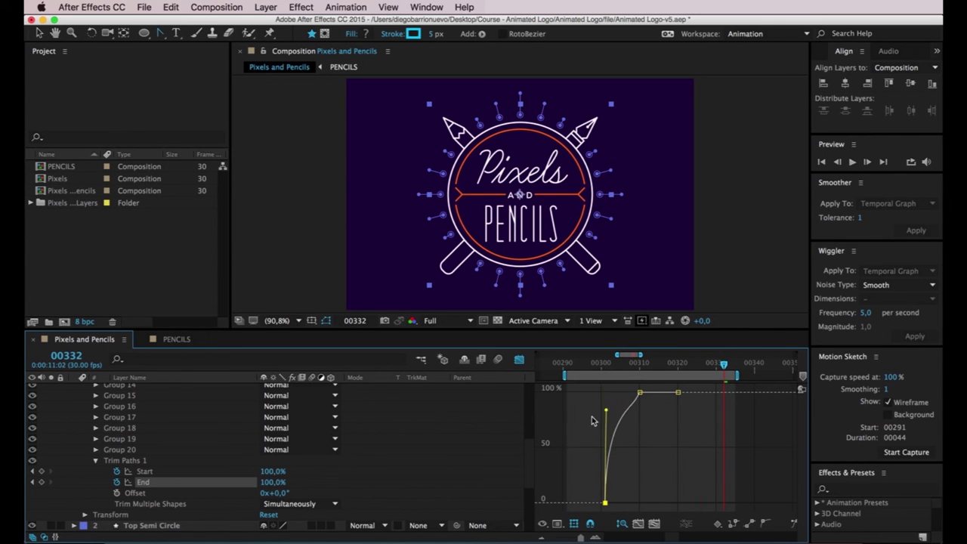
key(space)
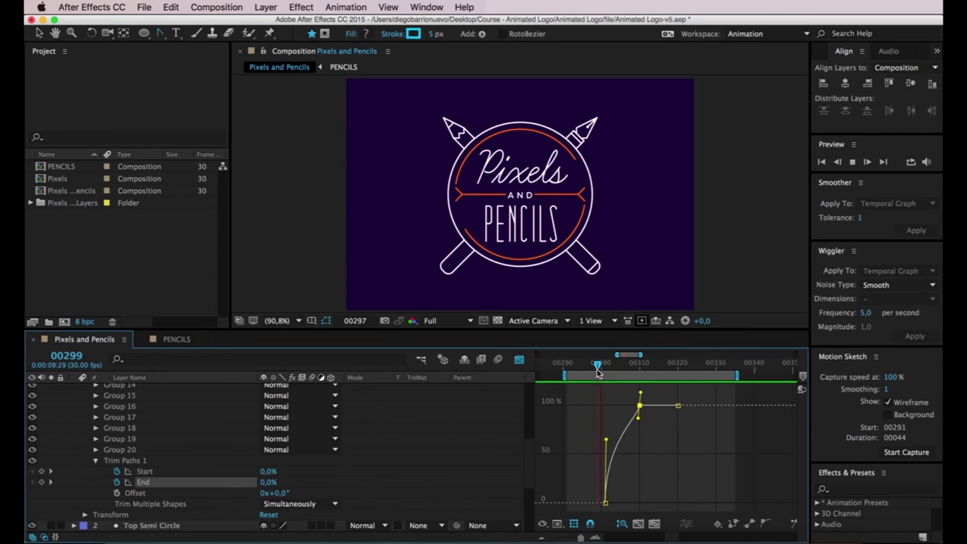
click(600, 366)
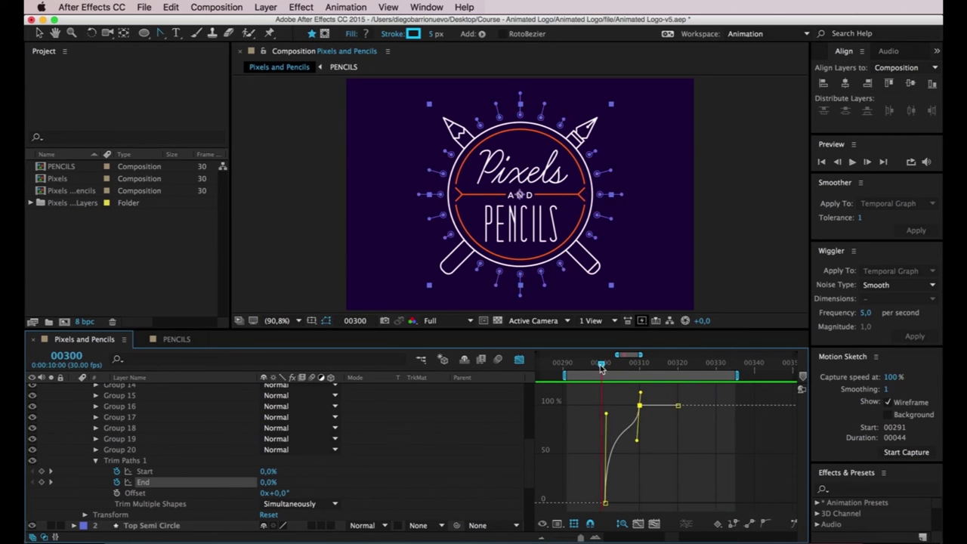
click(519, 360)
scroll(605, 439, up, 10)
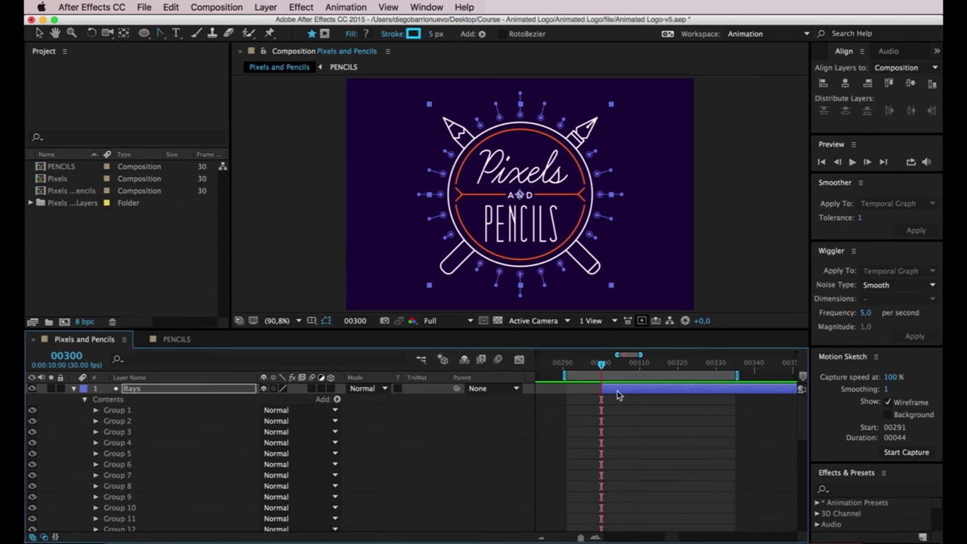
click(615, 392)
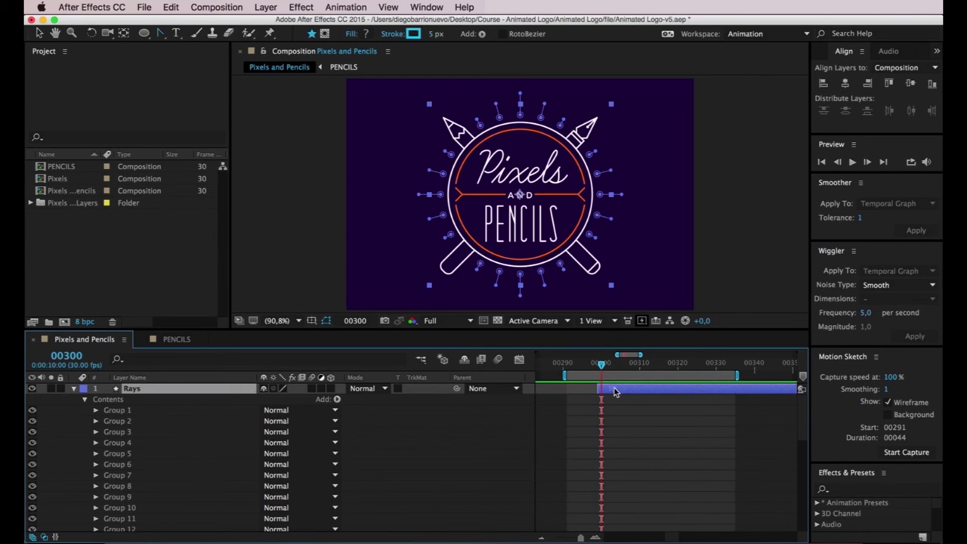